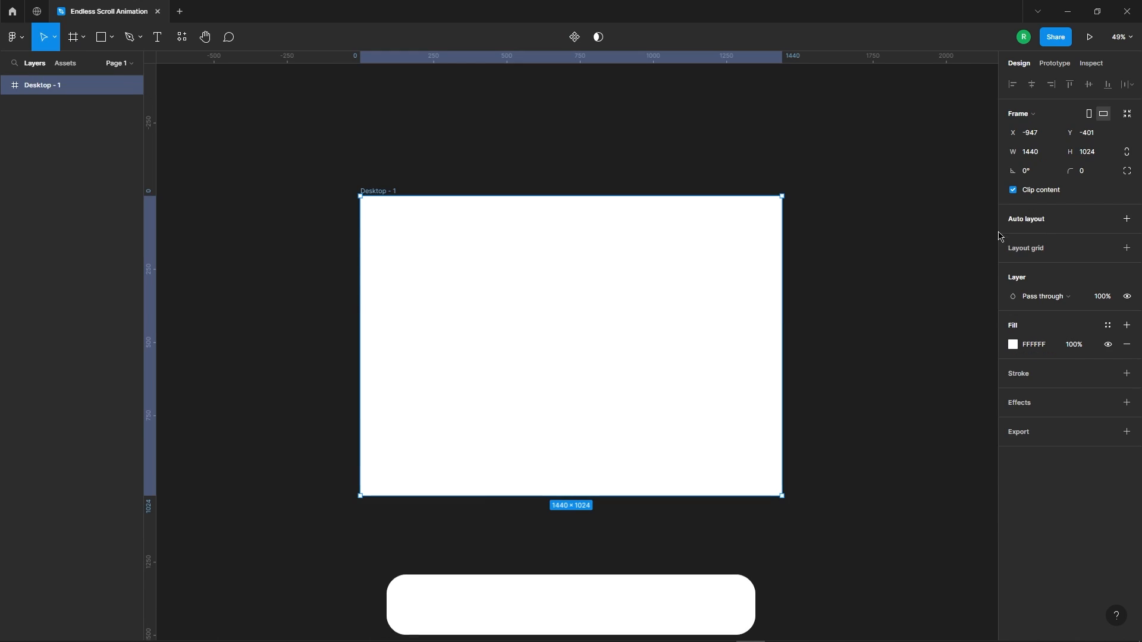
Step: Add a rectangle inside the Desktop - 1 frame and set its size to 280 wide by 390 high
click(905, 242)
click(93, 35)
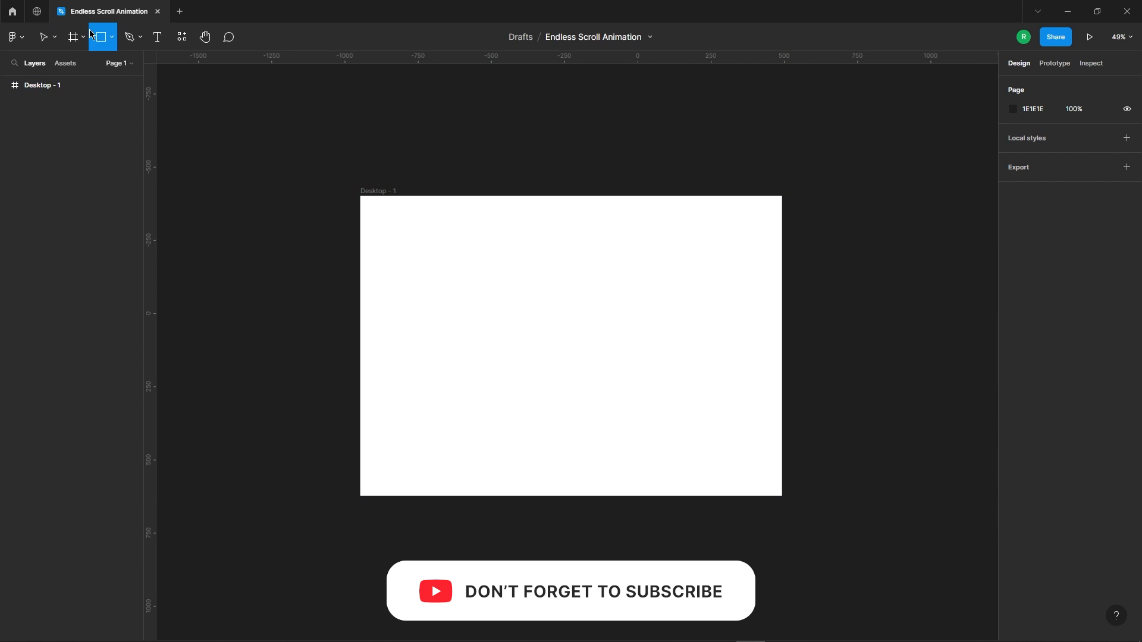
click(487, 282)
click(1058, 138)
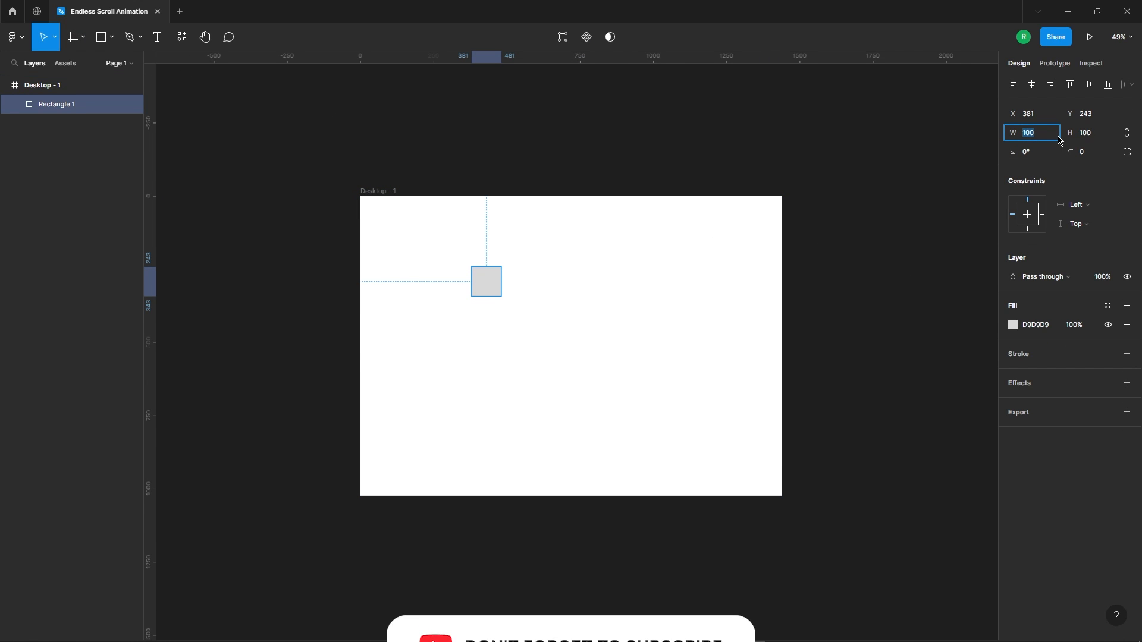
text(280)
click(1100, 132)
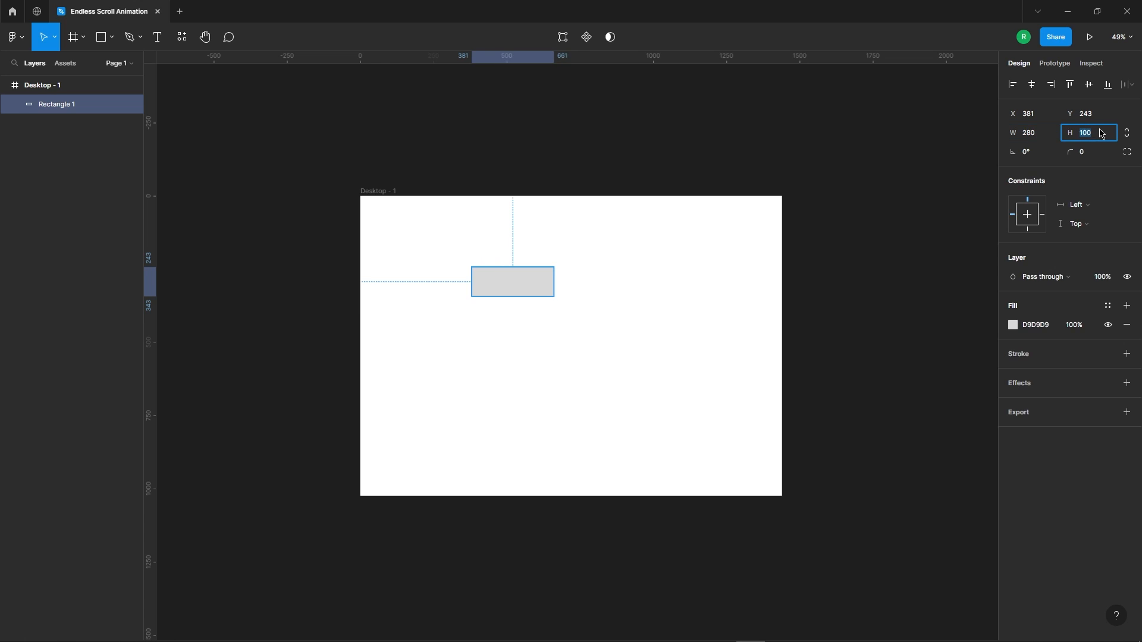
text(390)
key(Return)
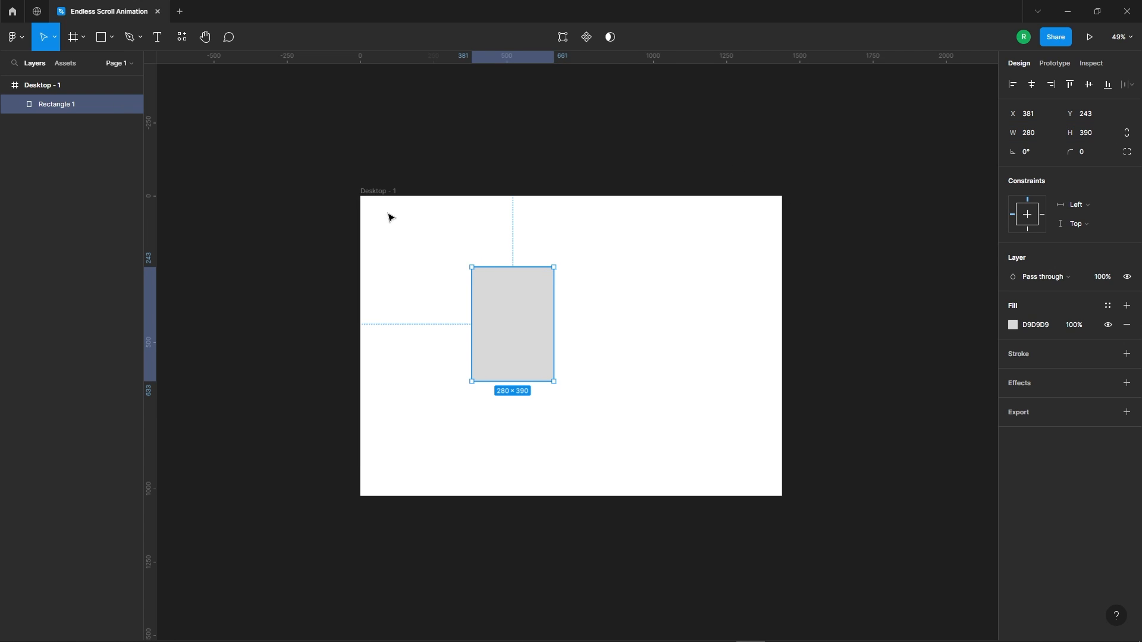
Step: Move the rectangle out of the Desktop - 1 frame onto the empty canvas beside it
click(847, 308)
scroll(360, 265, down, 5)
drag(448, 303, 681, 295)
click(835, 289)
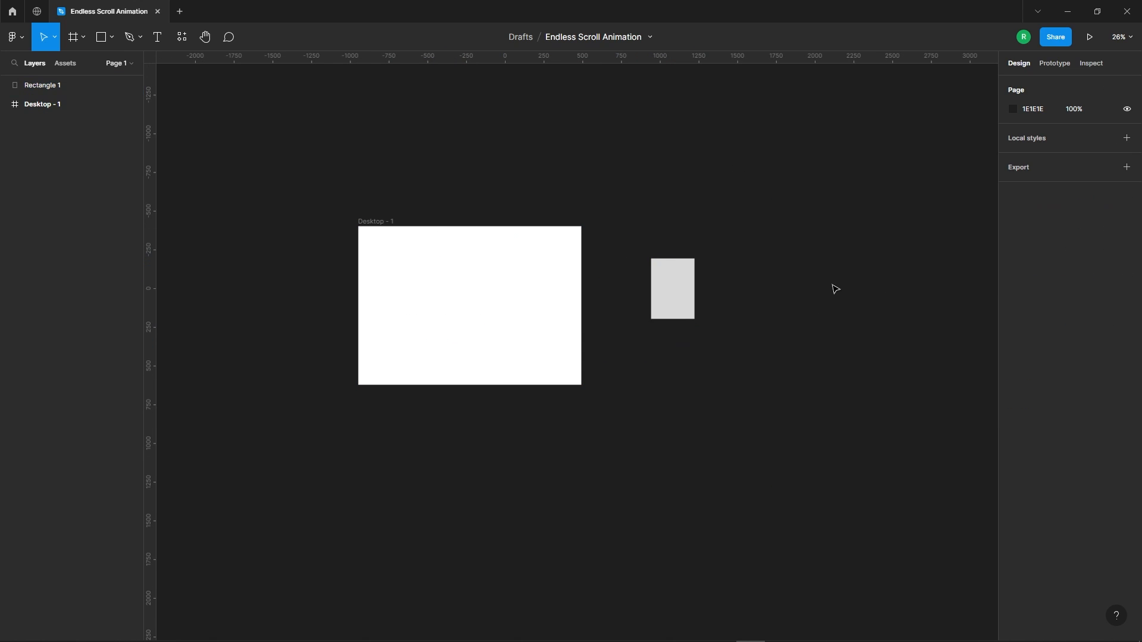
Step: Duplicate the rectangle horizontally beside the original, leaving a gap of about 23 px
scroll(722, 275, up, 3)
click(594, 318)
scroll(485, 283, down, 2)
alt+drag(559, 296, 628, 294)
scroll(613, 300, up, 5)
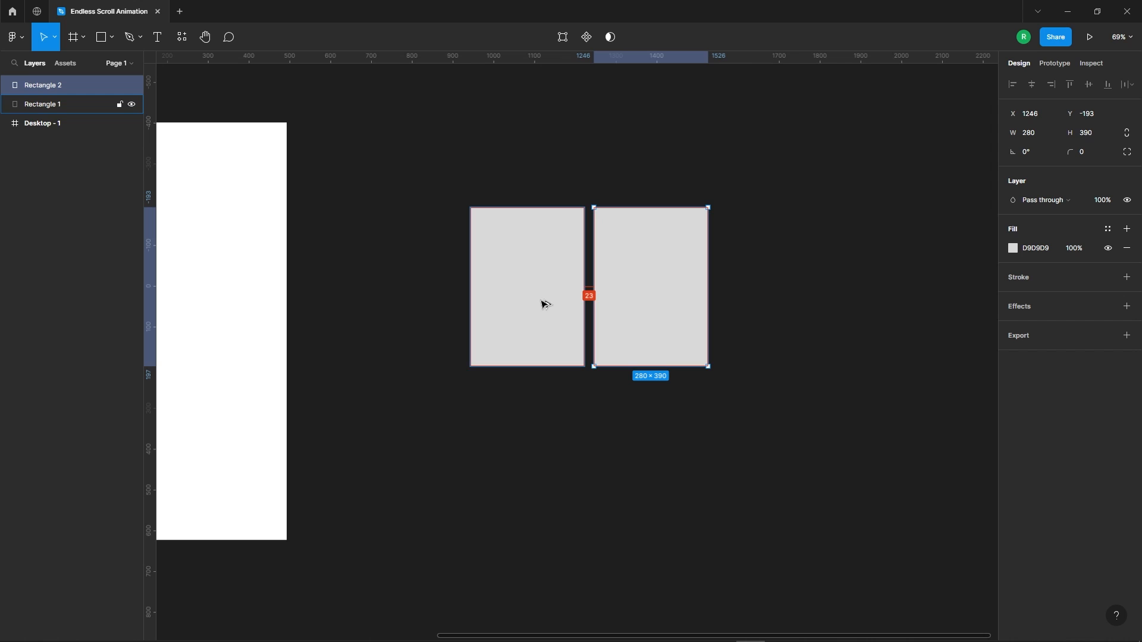
Step: Repeat the duplication four more times to form an evenly spaced row of six rectangles
key(ctrl+d)
key(ctrl+d)
key(ctrl+d)
key(ctrl+d)
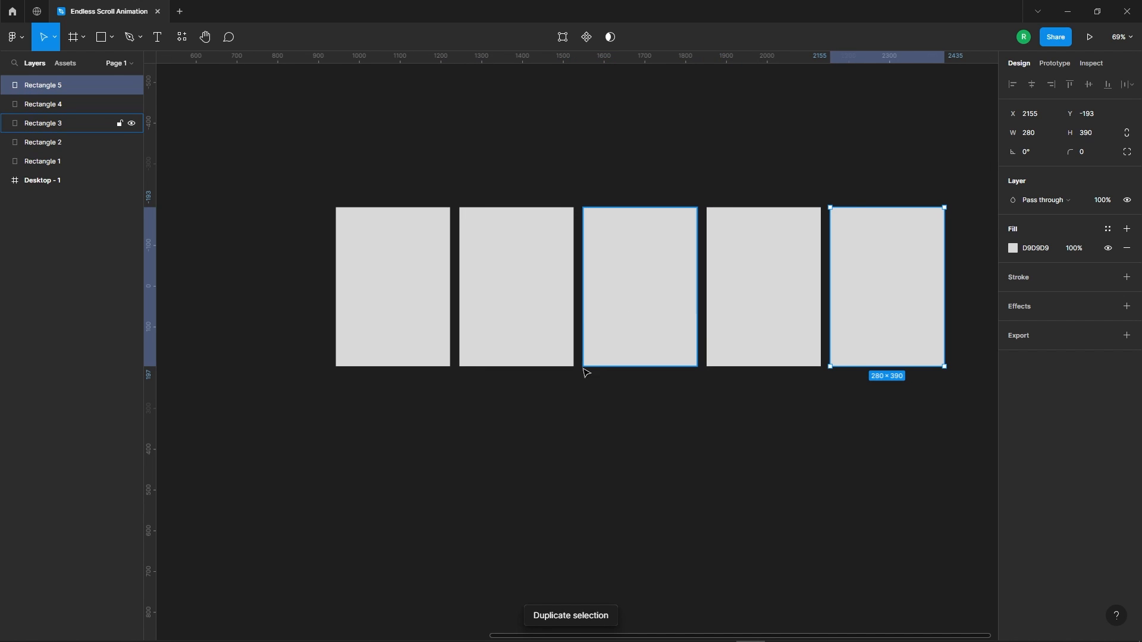
scroll(582, 316, down, 5)
click(467, 198)
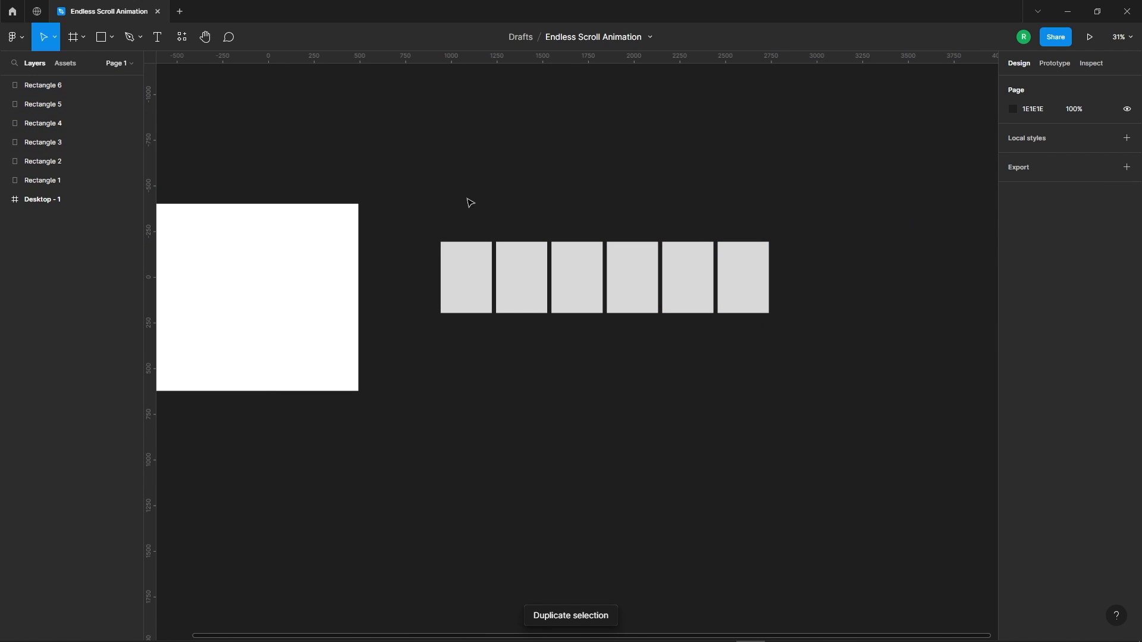
Step: Set the corner radius of all six rectangles to 20
drag(440, 179, 791, 377)
click(1102, 152)
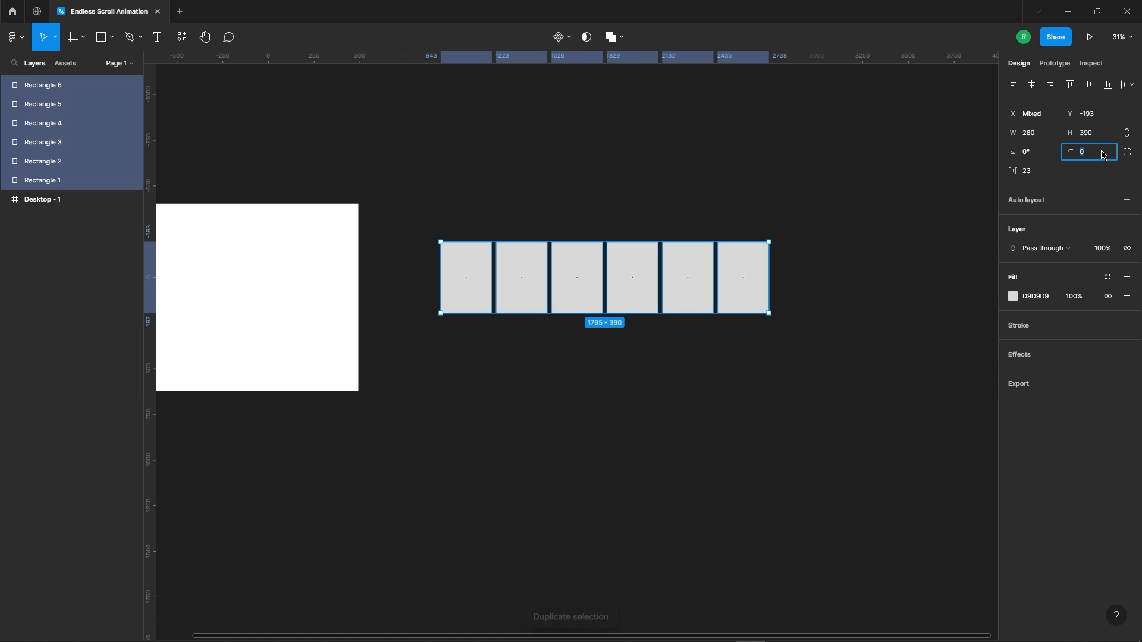
text(10)
key(Return)
scroll(625, 268, up, 3)
click(679, 124)
scroll(708, 202, down, 2)
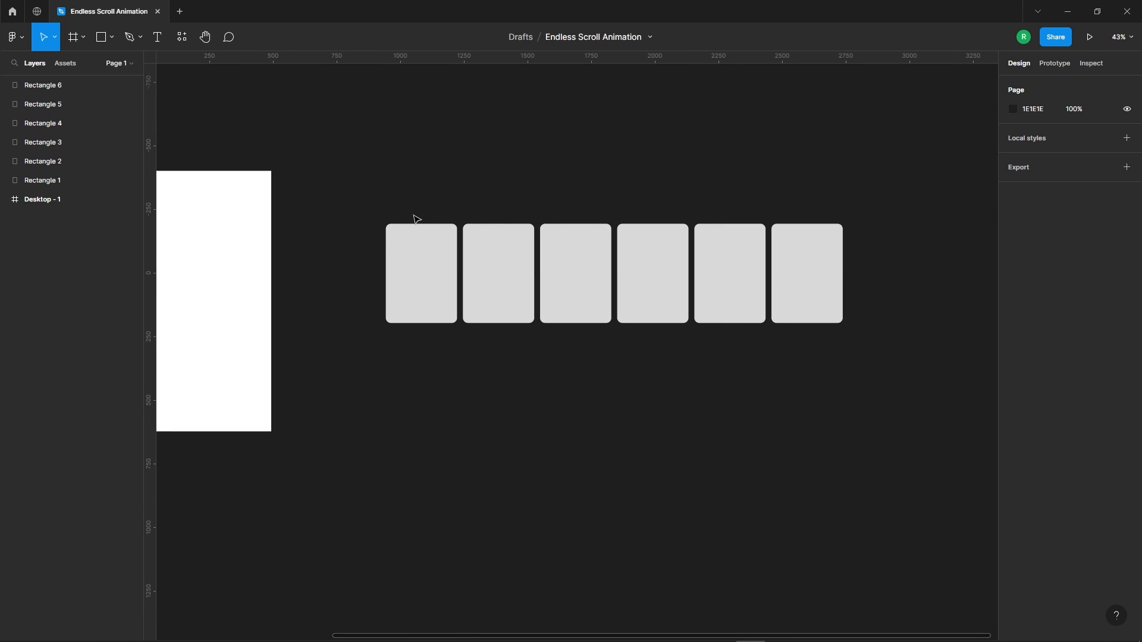
Step: Set the corner radius of all six rectangles to 25
drag(399, 194, 804, 397)
click(1092, 156)
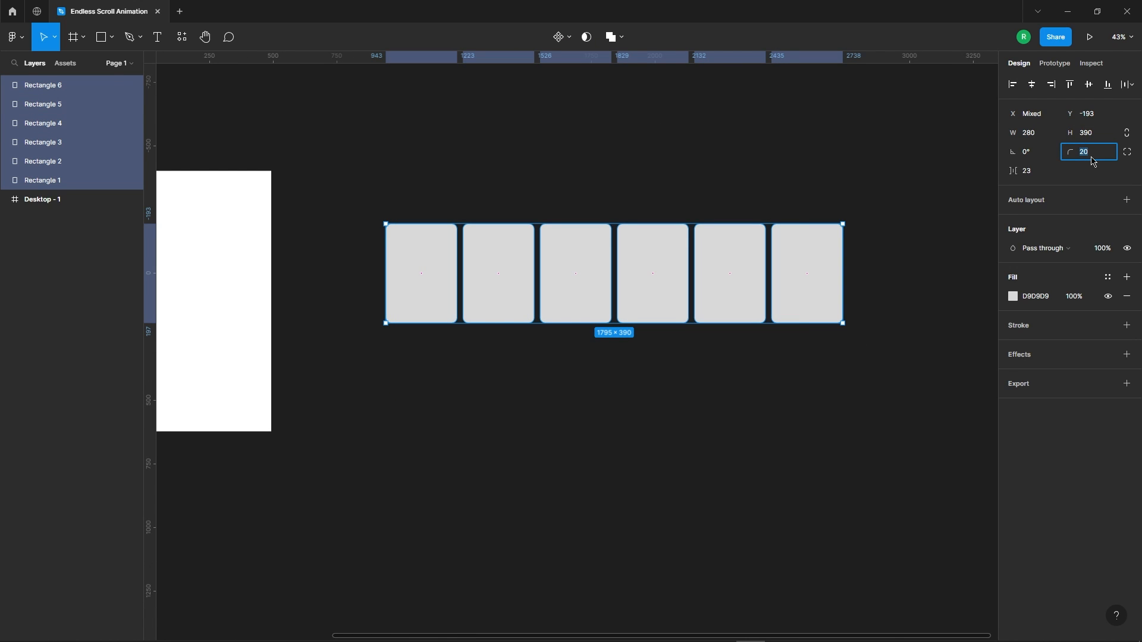
click(798, 170)
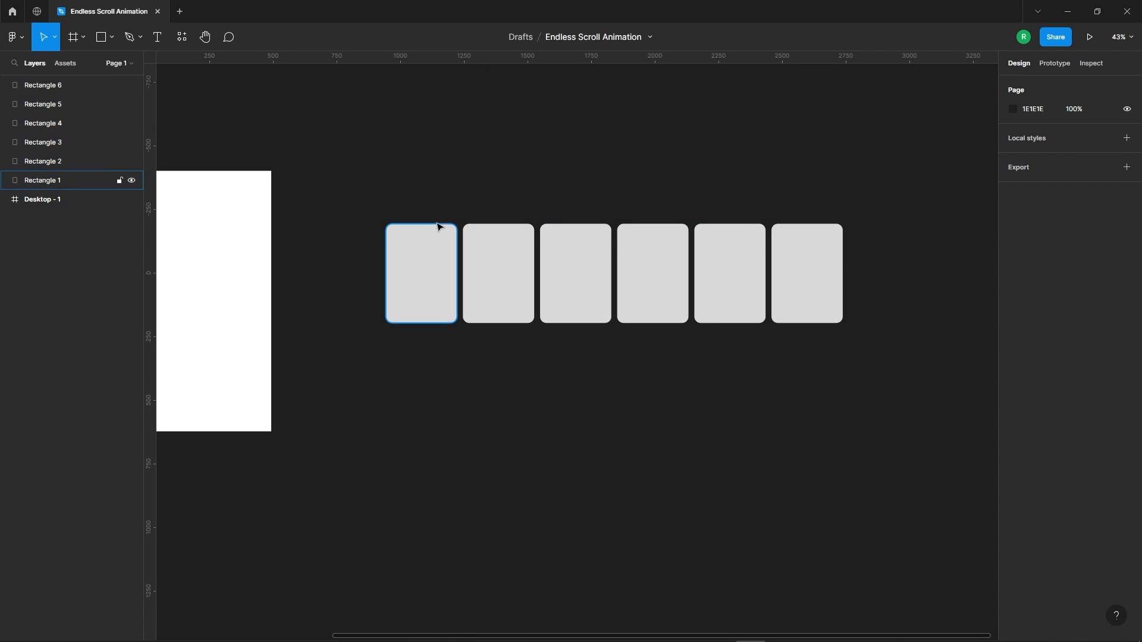
Step: Apply auto layout to the six rectangles and set the horizontal spacing between items to 25
mouse_move(372, 159)
mouse_down()
mouse_move(836, 377)
mouse_move(848, 362)
mouse_up()
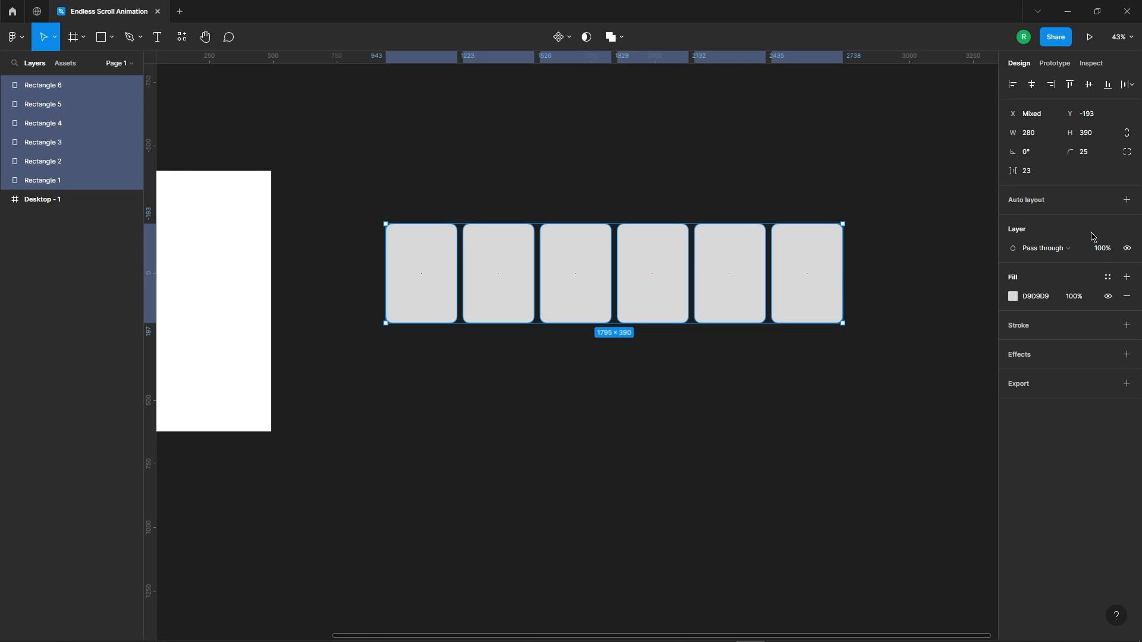
click(1127, 200)
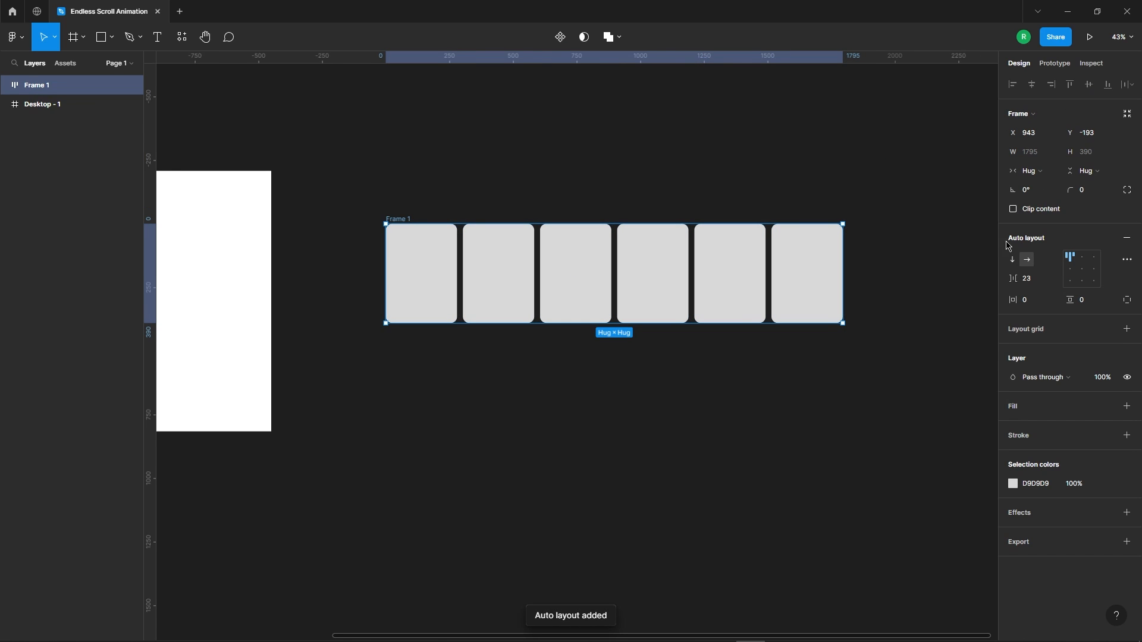
click(1038, 279)
key(Up)
key(Up)
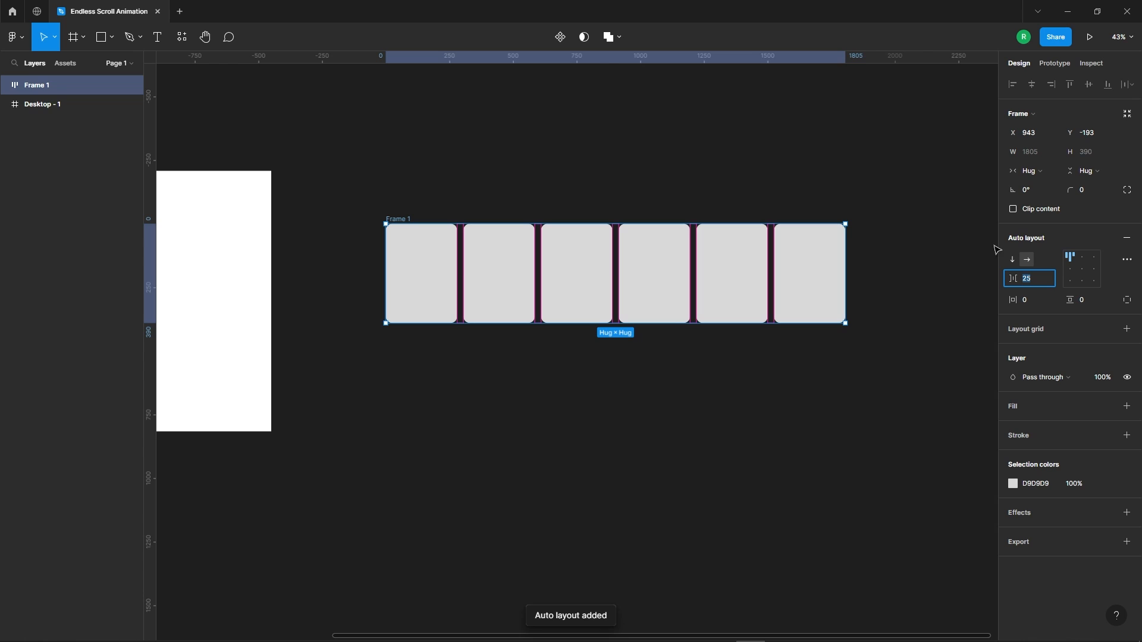
click(588, 174)
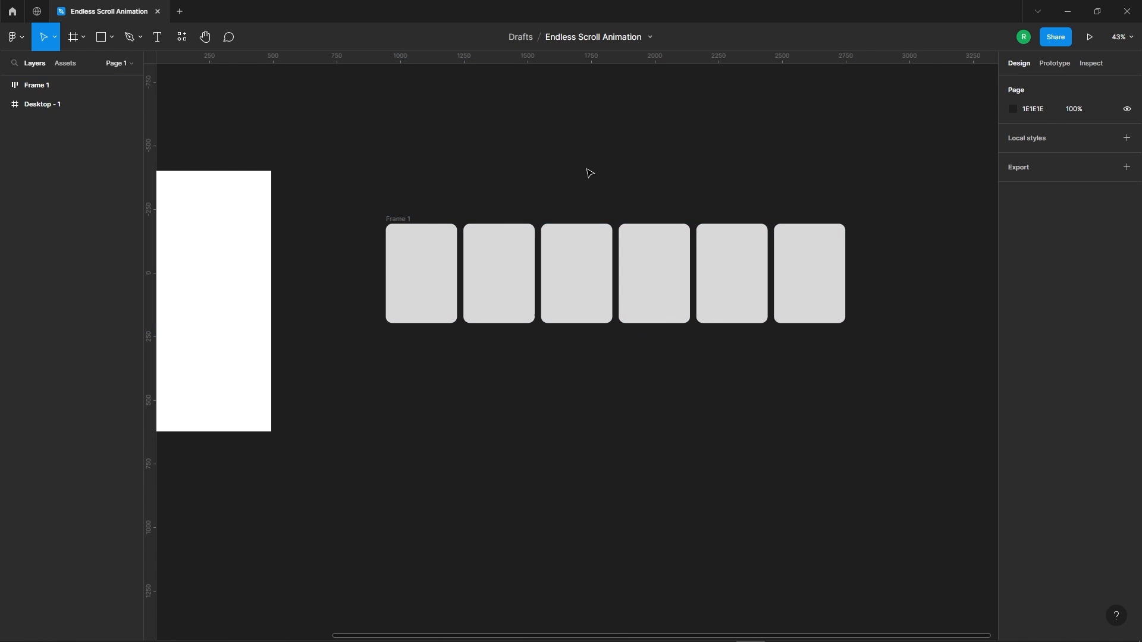
Step: Select all six rectangles inside Frame 1 and launch the Unsplash plugin
click(432, 253)
shift+click(519, 268)
shift+click(604, 257)
shift+click(662, 254)
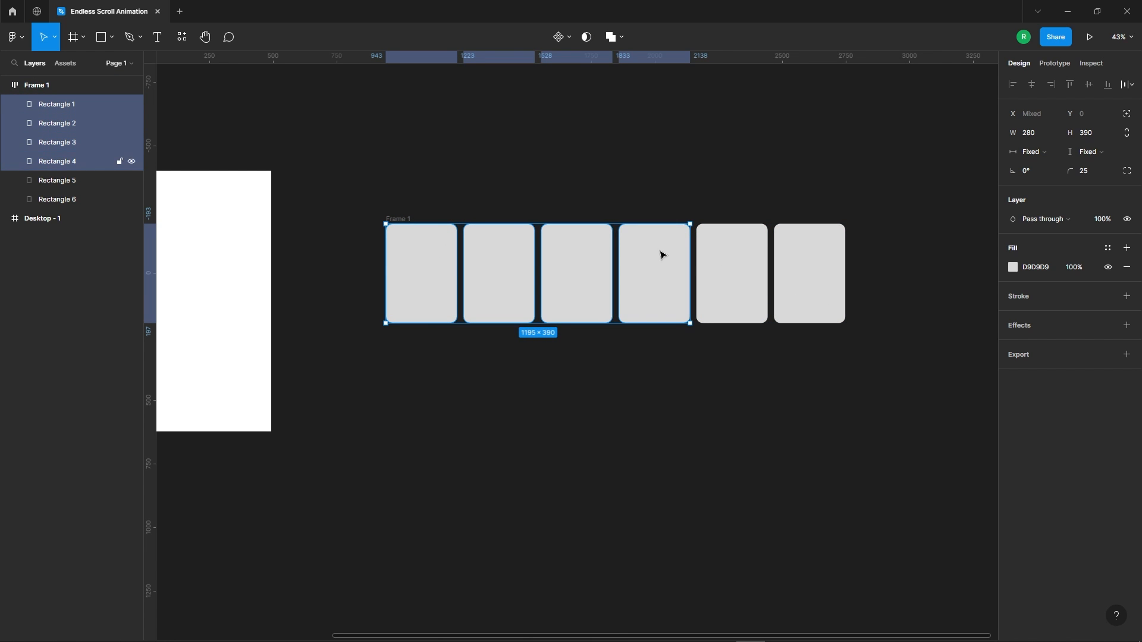
shift+click(722, 271)
shift+click(800, 267)
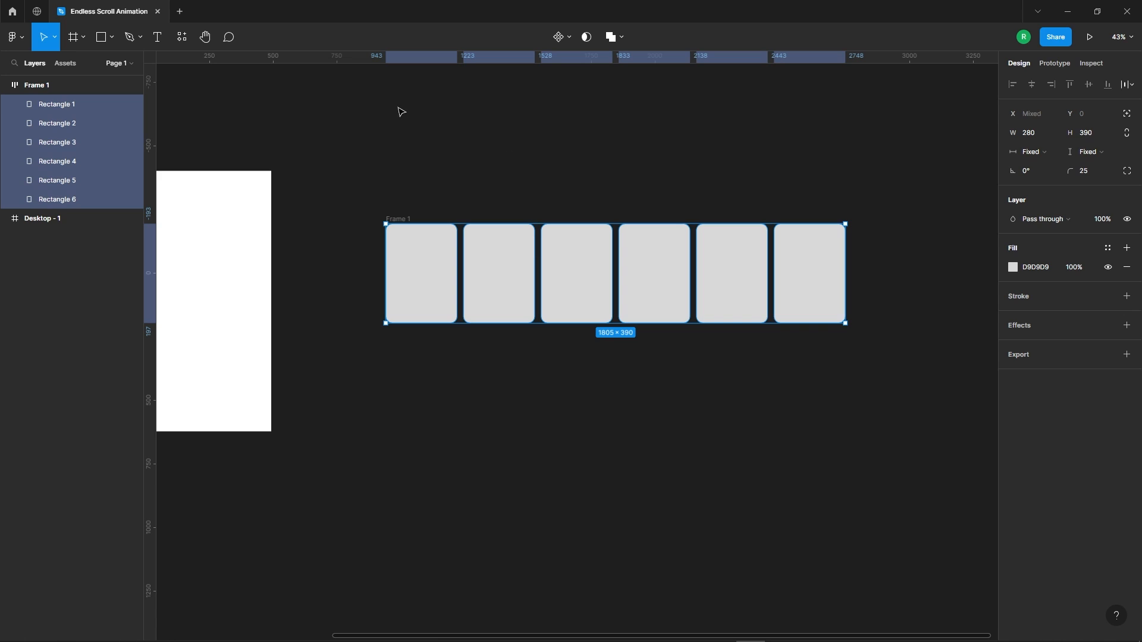
click(182, 39)
click(255, 63)
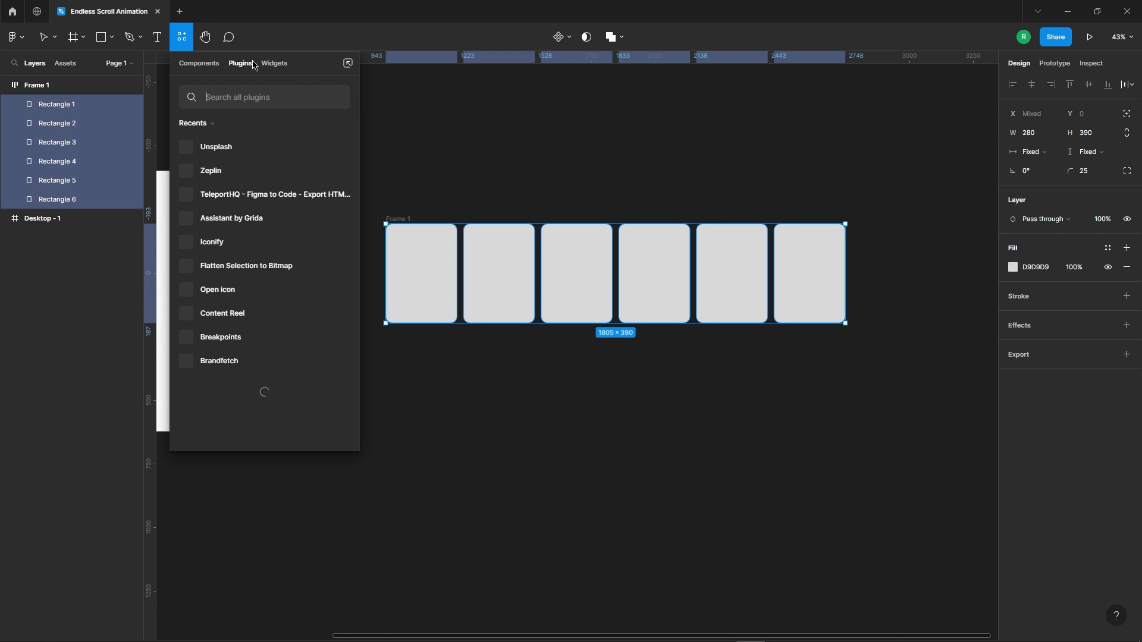
click(342, 150)
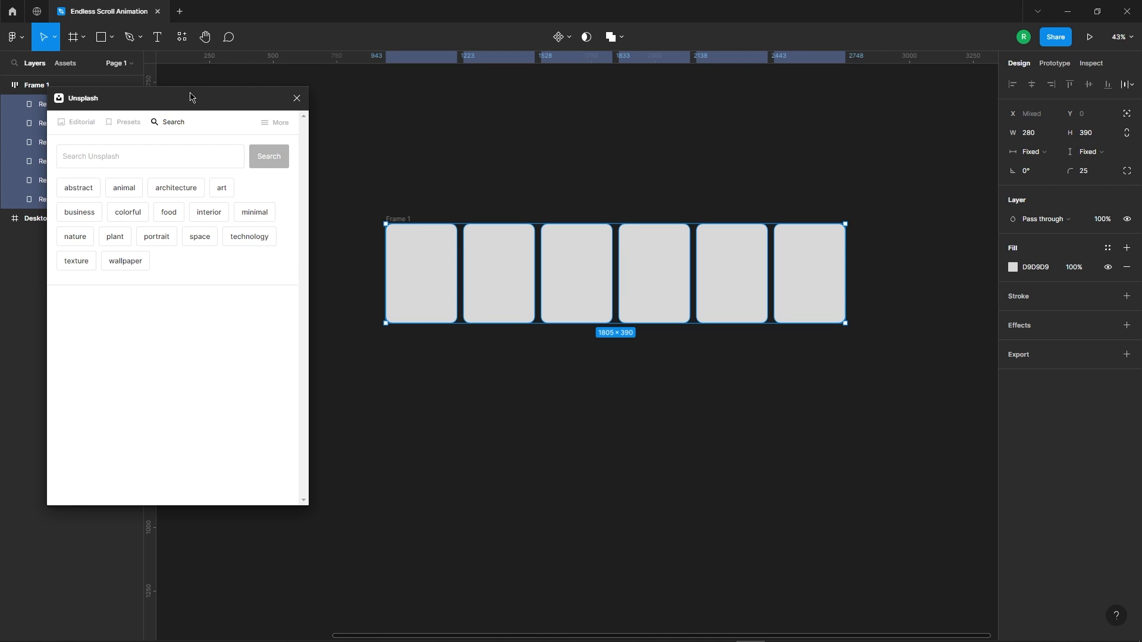
Step: Fill the selected rectangles with images from the Unsplash food preset, and close the plugin
drag(190, 96, 334, 103)
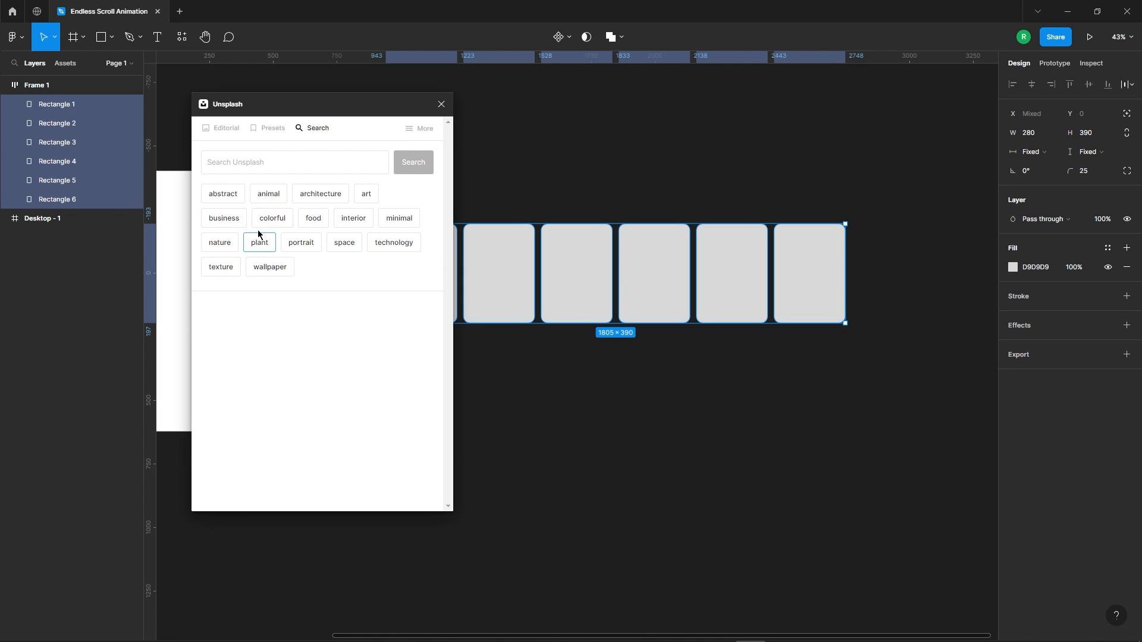
click(275, 132)
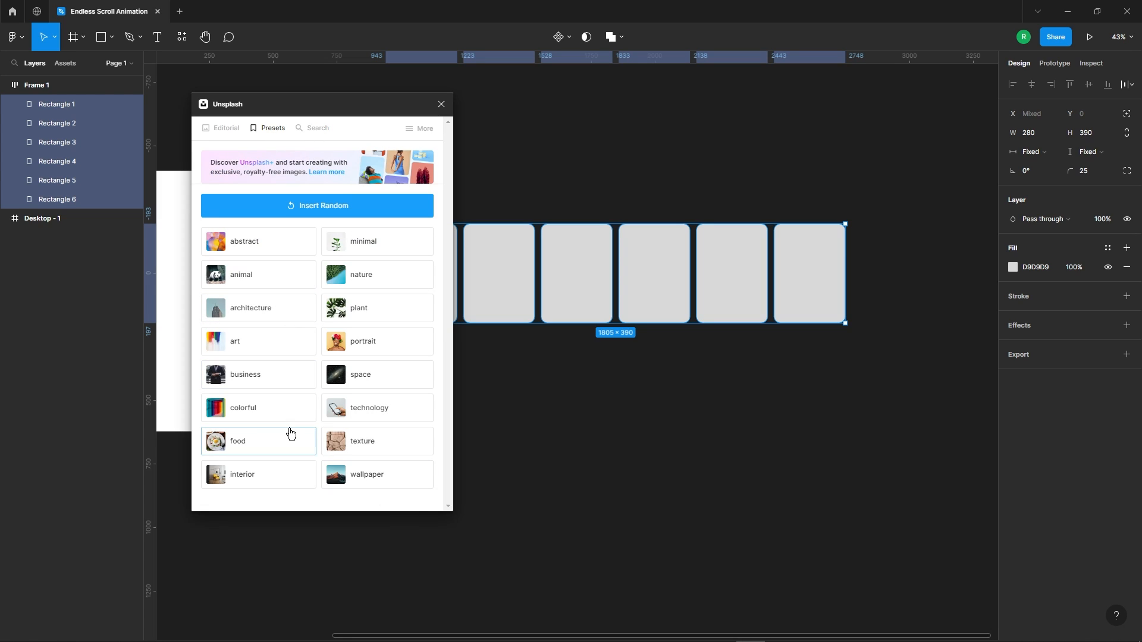
scroll(832, 251, down, 3)
scroll(575, 350, up, 1)
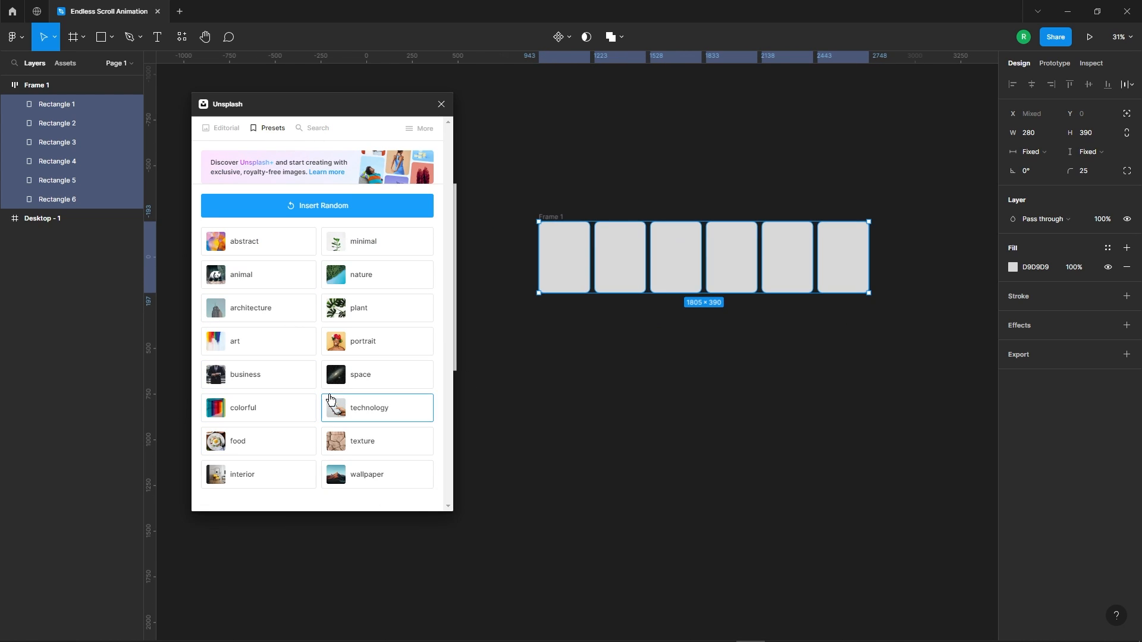
click(255, 446)
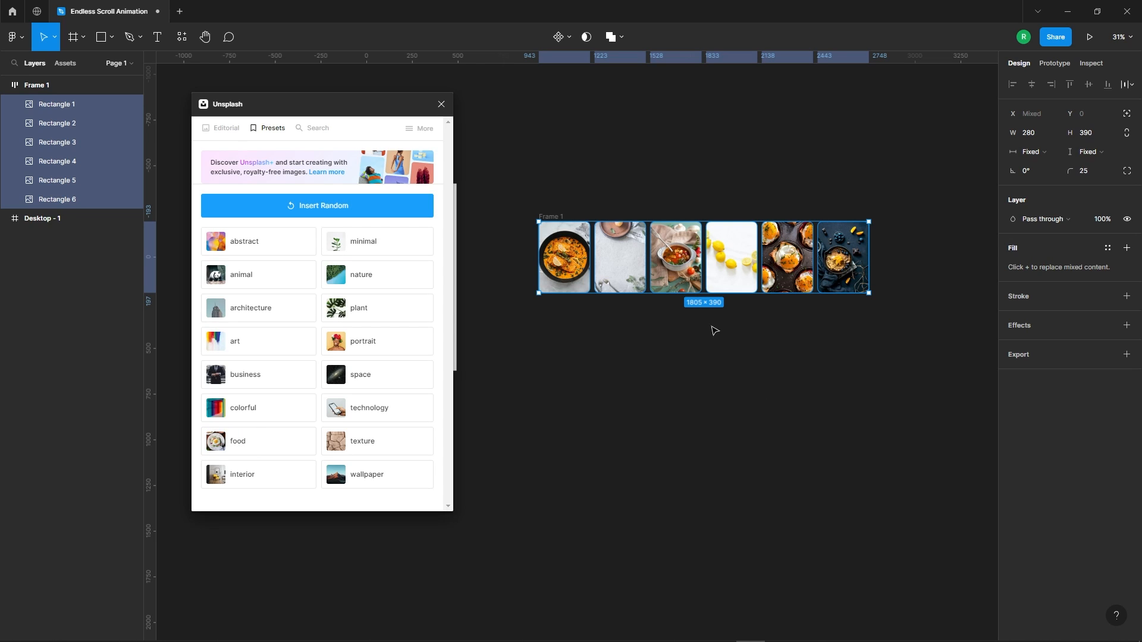
click(441, 104)
click(576, 145)
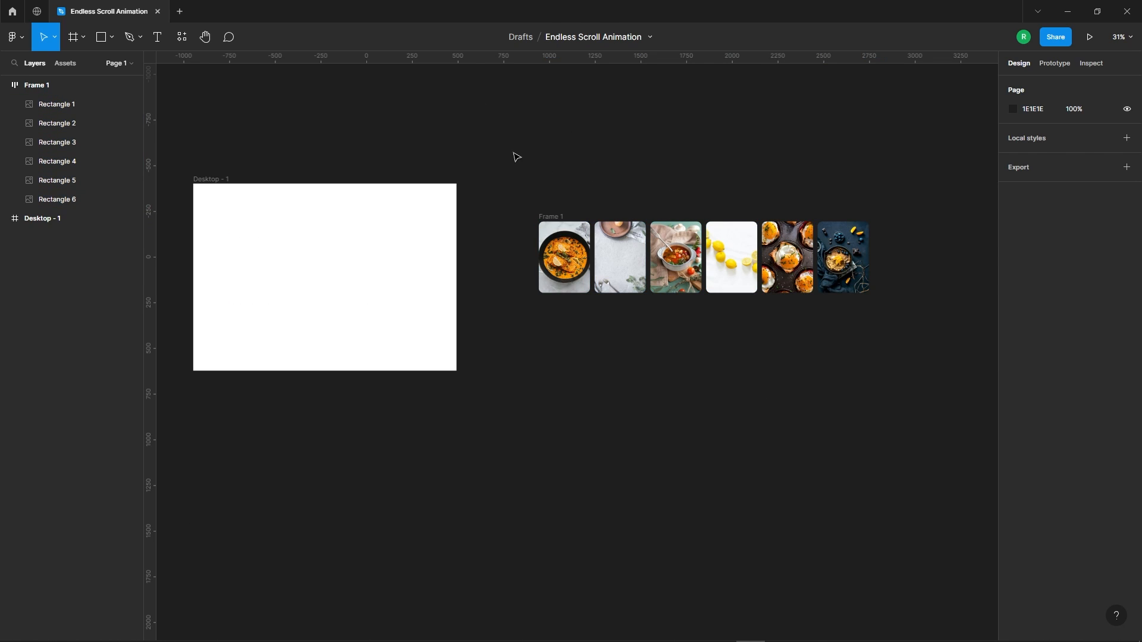
drag(513, 153, 928, 363)
click(867, 353)
scroll(889, 259, up, 2)
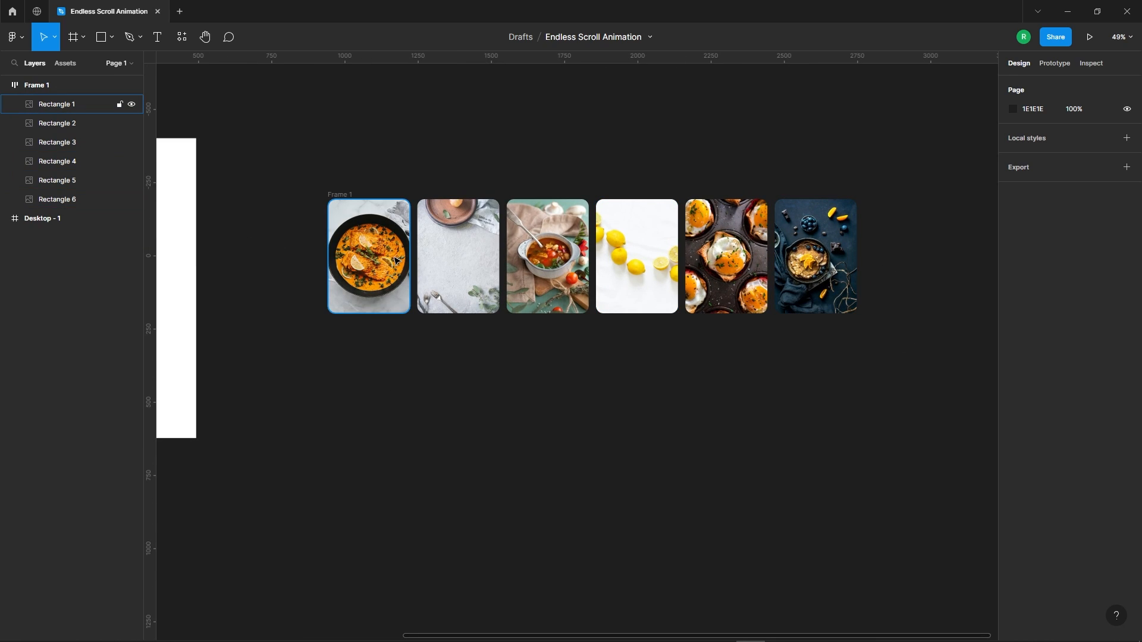
click(343, 193)
click(336, 164)
Step: Copy all six image cards in Frame 1 and paste them into the same row to make twelve cards
click(367, 260)
shift+click(461, 252)
shift+click(523, 248)
shift+click(660, 255)
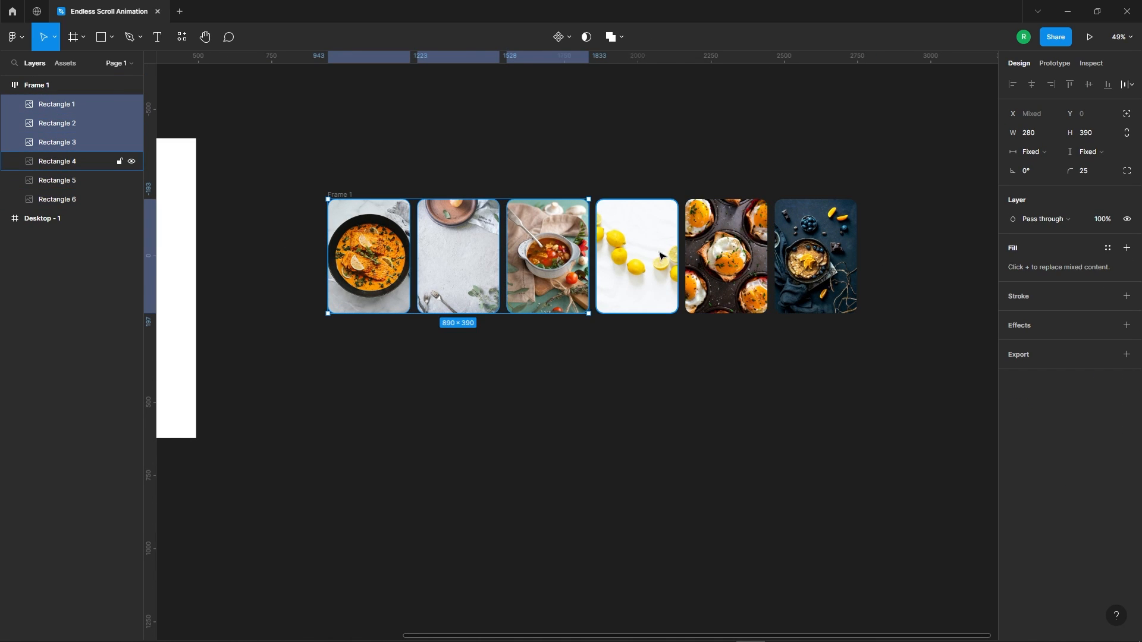
shift+click(726, 254)
shift+click(814, 245)
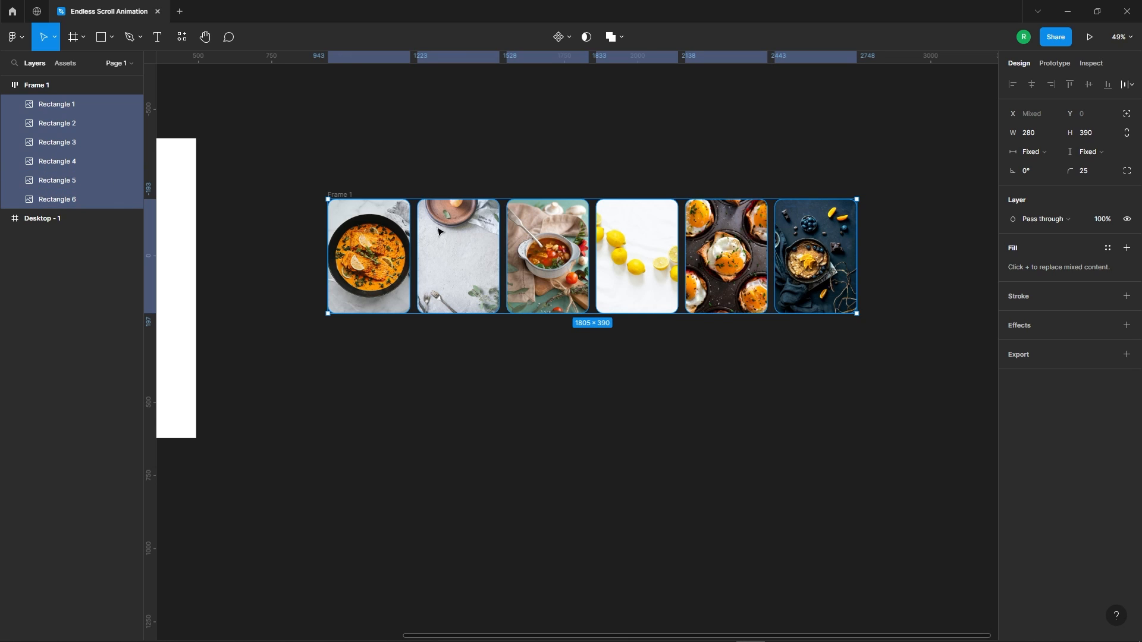
scroll(439, 231, down, 2)
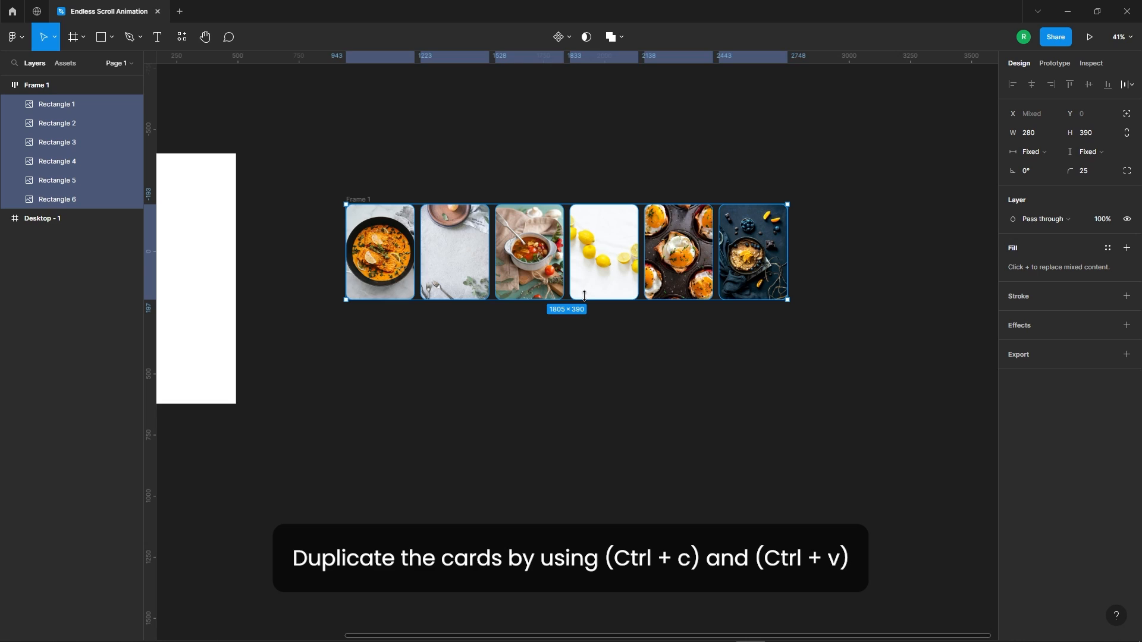
key(ctrl+c)
key(ctrl+v)
scroll(464, 262, down, 4)
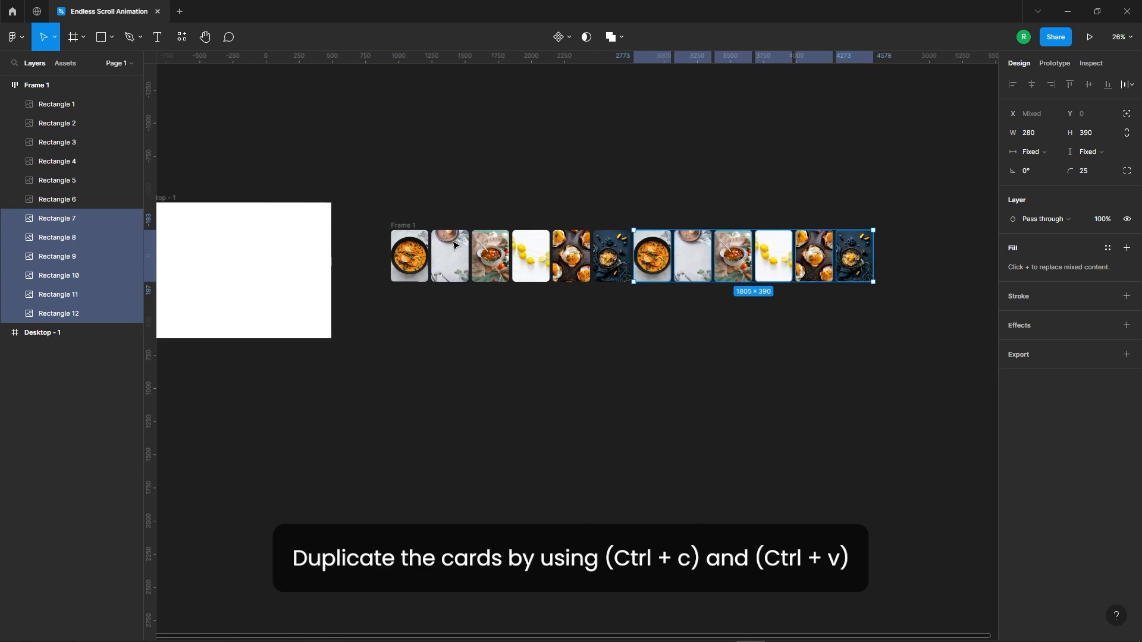
scroll(454, 244, down, 2)
click(683, 392)
Step: Wrap the auto layout row of twelve cards in a new frame
click(412, 227)
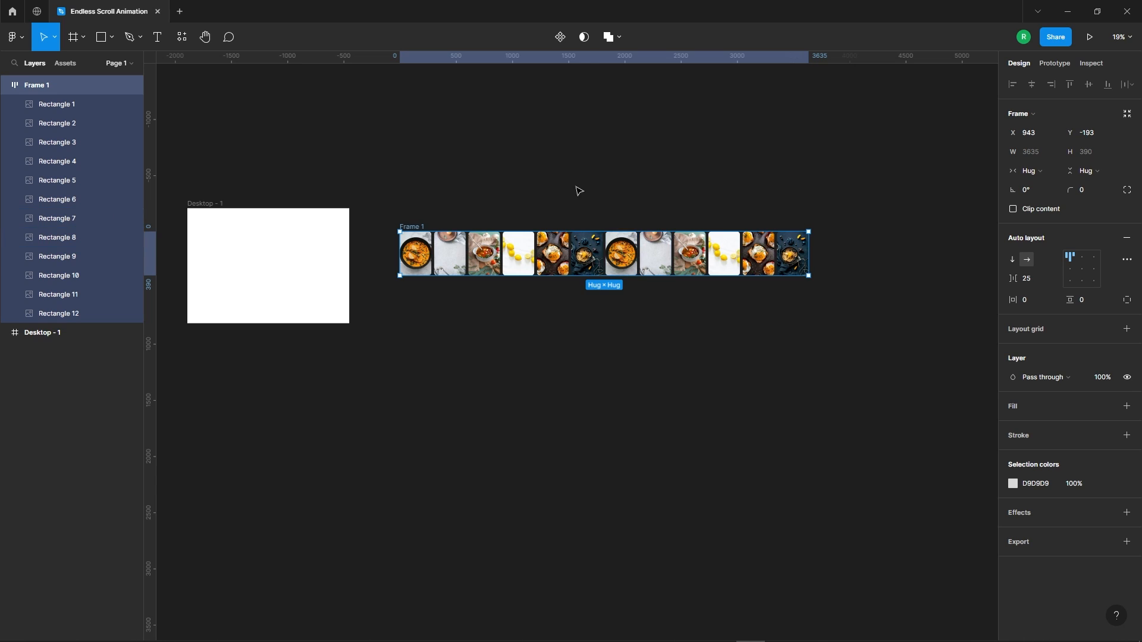
click(585, 342)
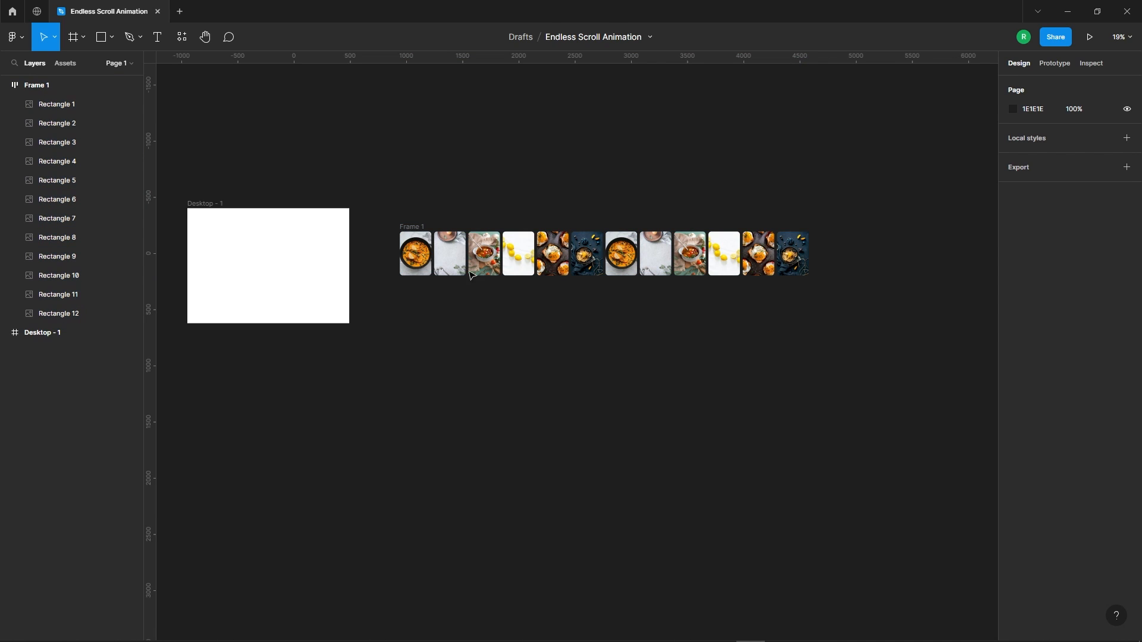
click(419, 227)
right_click(418, 228)
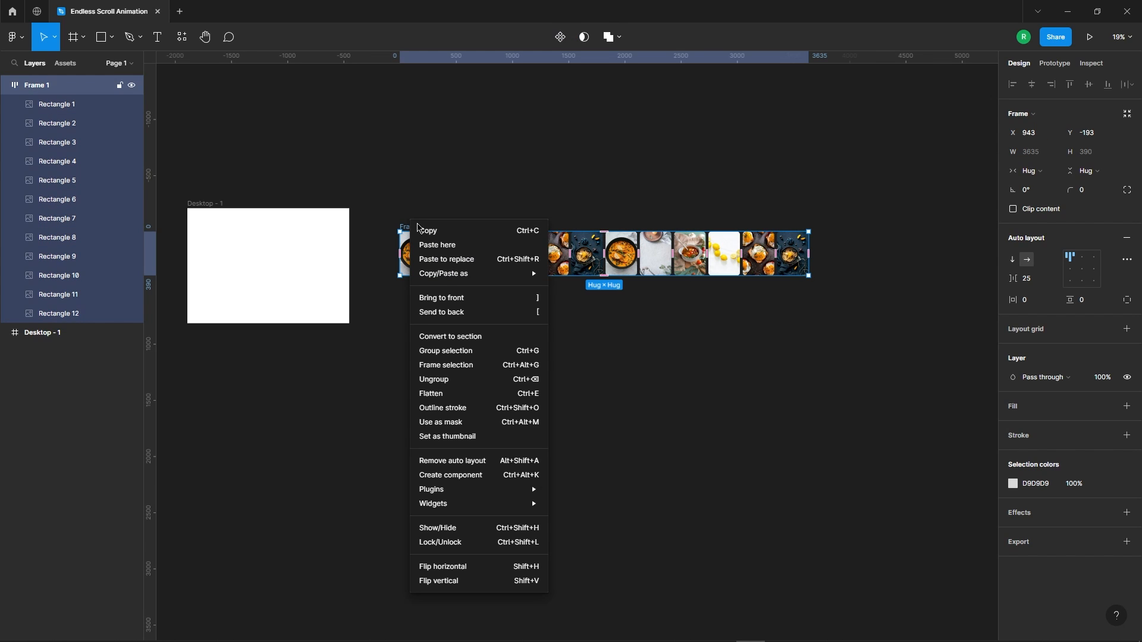
click(457, 365)
click(617, 409)
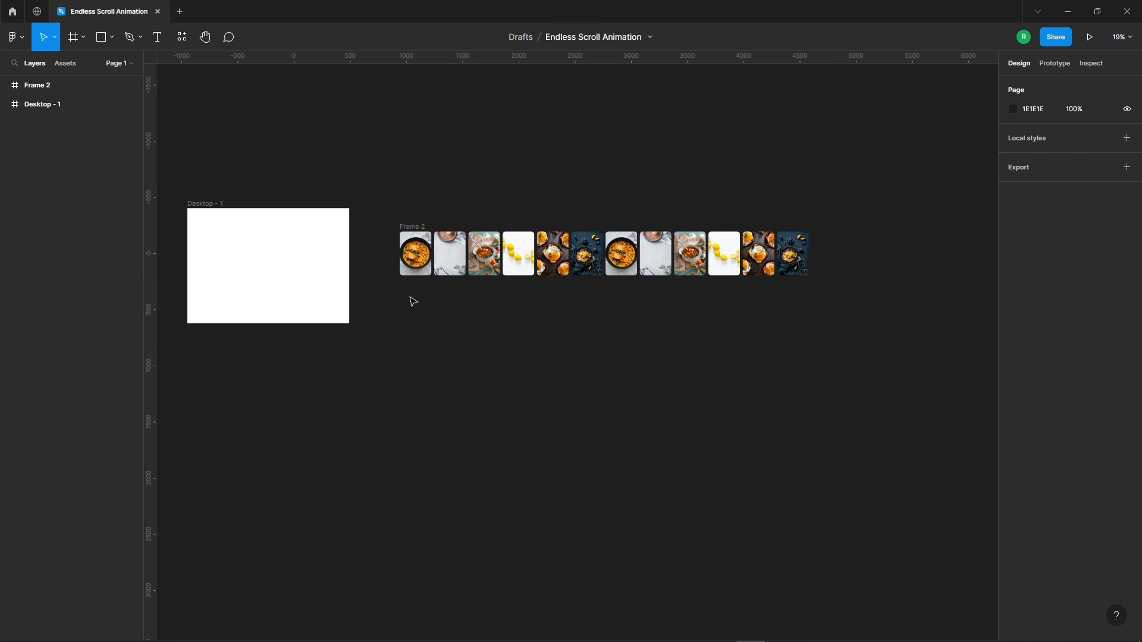
Step: Set Frame 2's width to 1440, matching the width of the Desktop - 1 frame
click(414, 227)
click(332, 263)
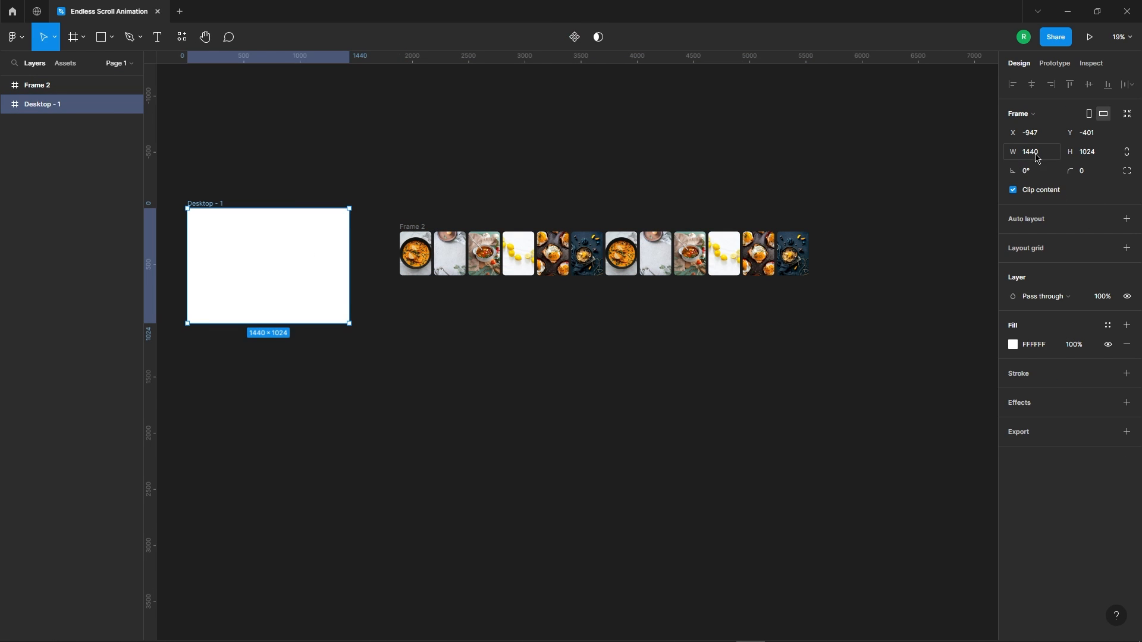
click(555, 302)
click(413, 227)
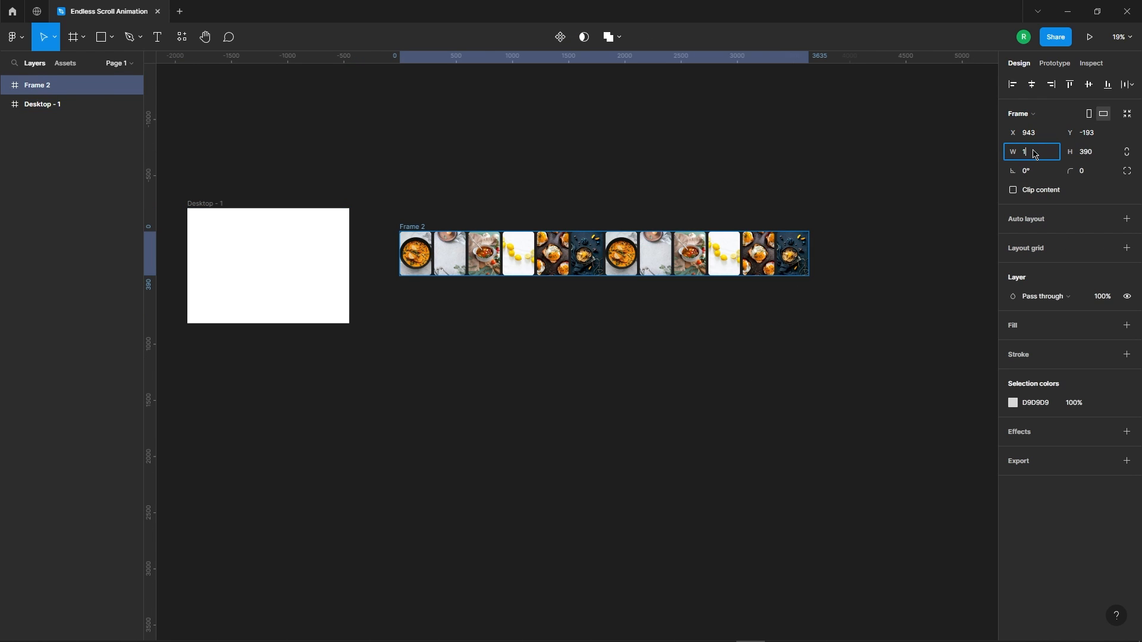
key(Return)
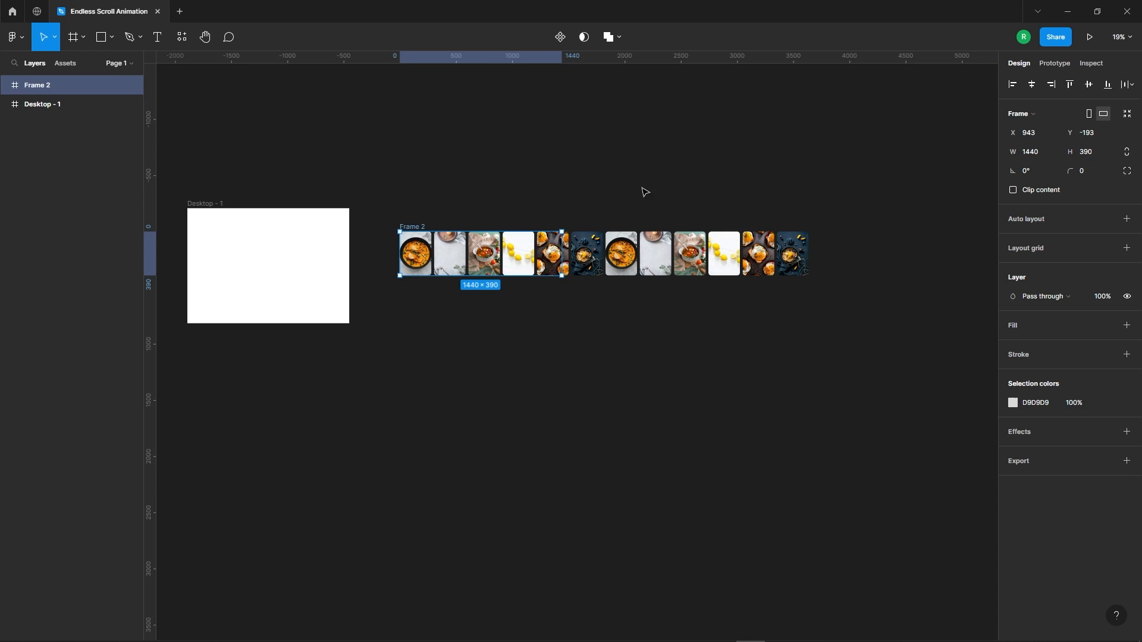
Step: Try clipping Frame 2's content to its bounds, and turn the clipping off again
scroll(477, 272, up, 5)
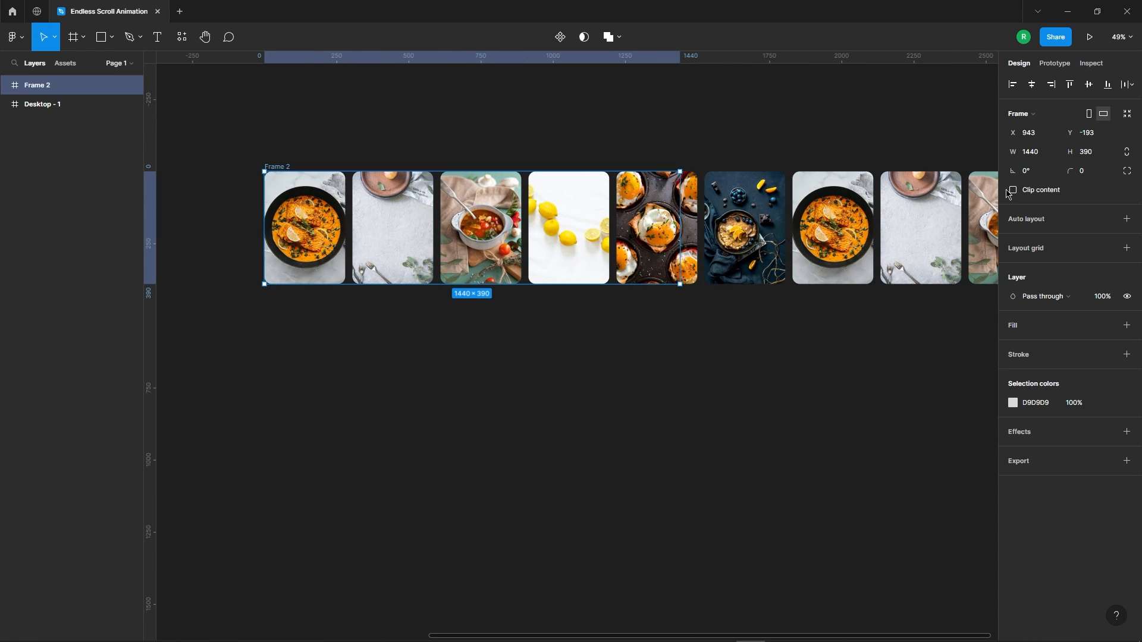
click(1011, 190)
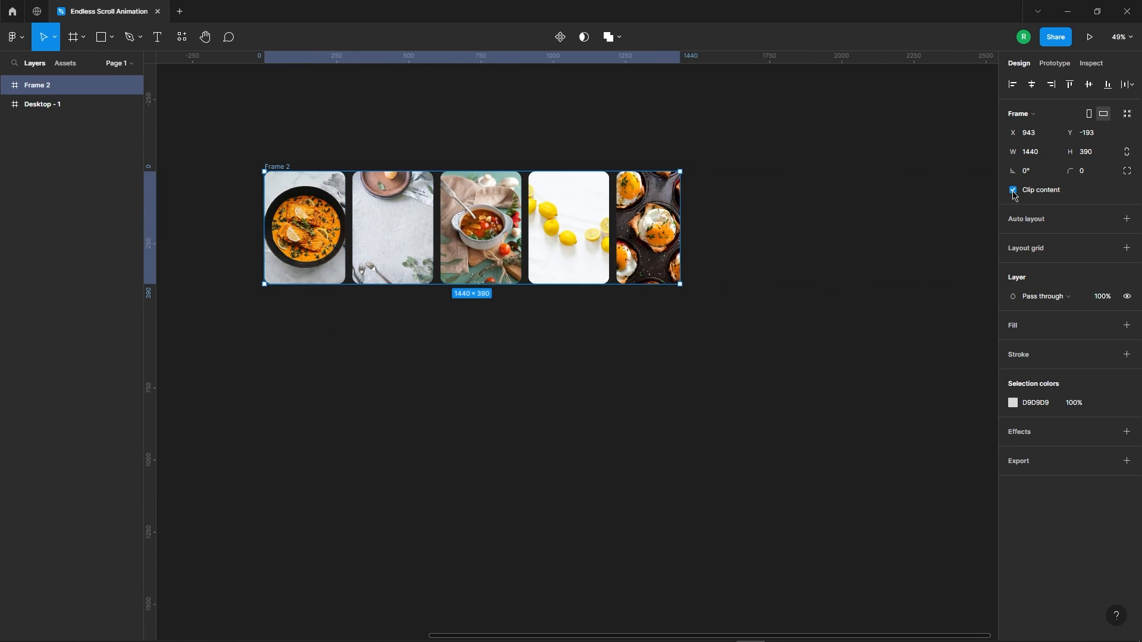
click(751, 380)
click(595, 229)
scroll(535, 159, down, 2)
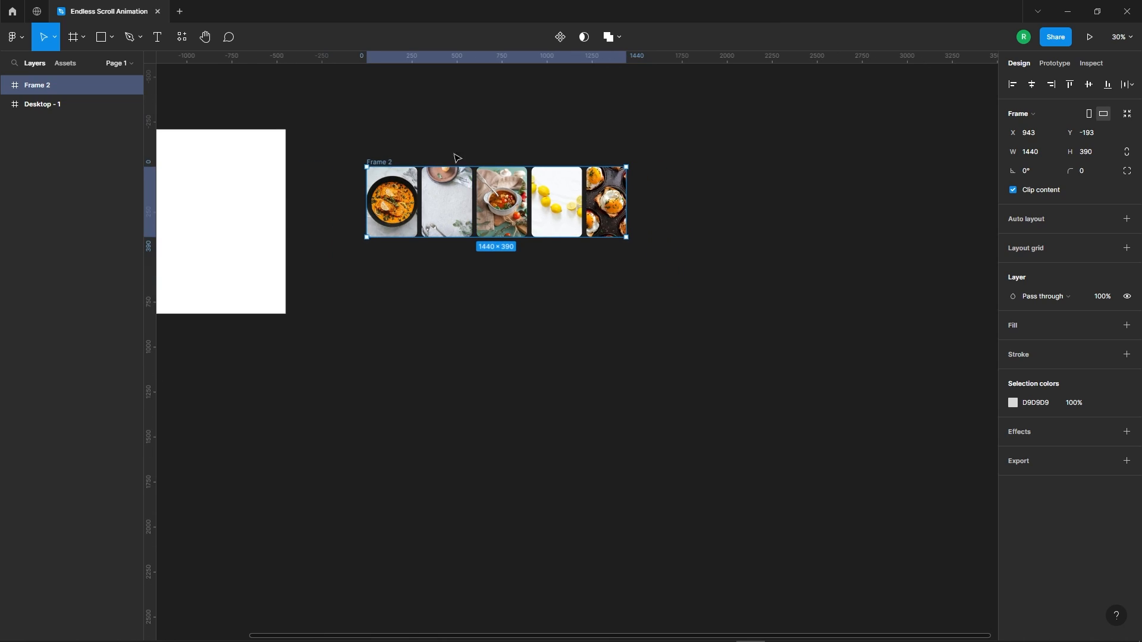
scroll(457, 158, up, 2)
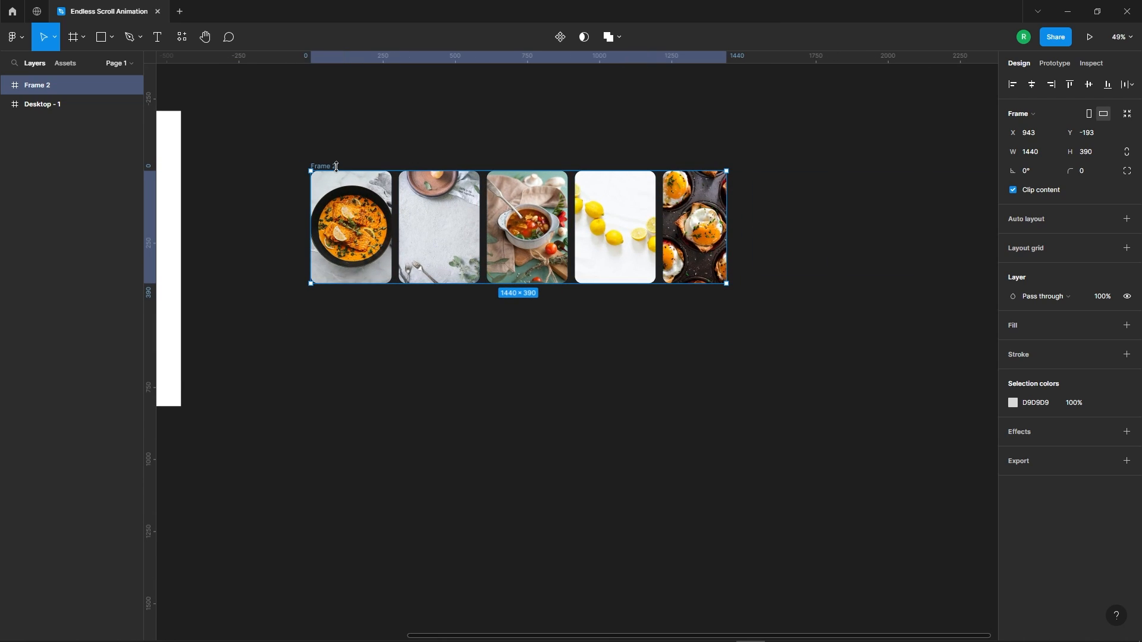
click(1013, 193)
scroll(480, 250, down, 2)
click(690, 350)
Step: Duplicate Frame 2 directly below the original, placing the copy at Y 428
scroll(483, 278, down, 2)
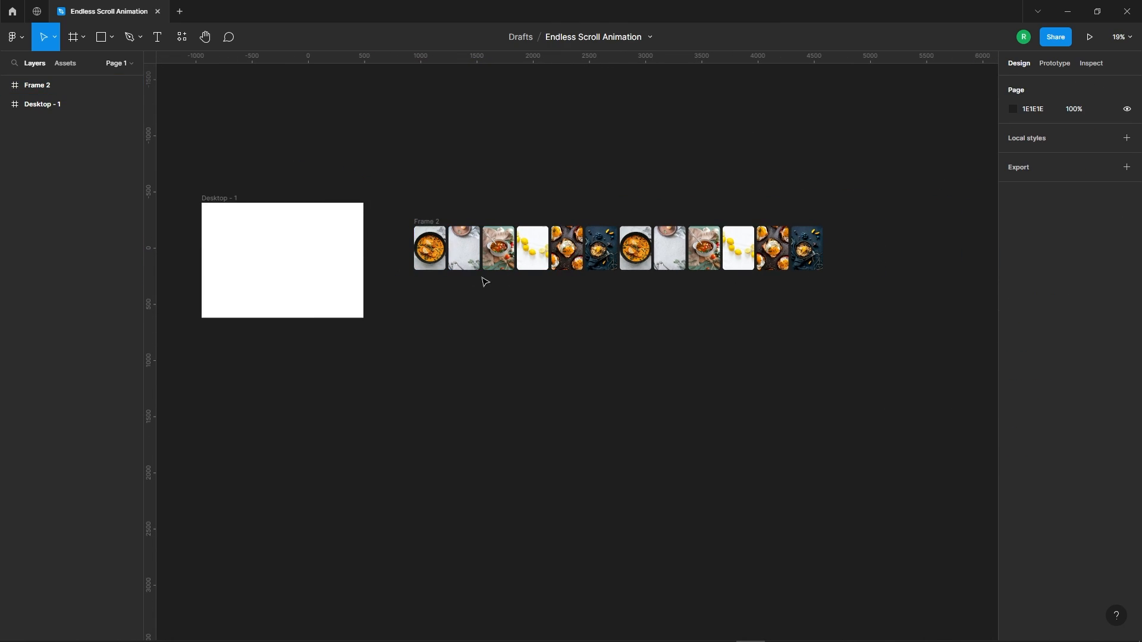
click(426, 222)
drag(431, 233, 434, 305)
scroll(470, 214, up, 3)
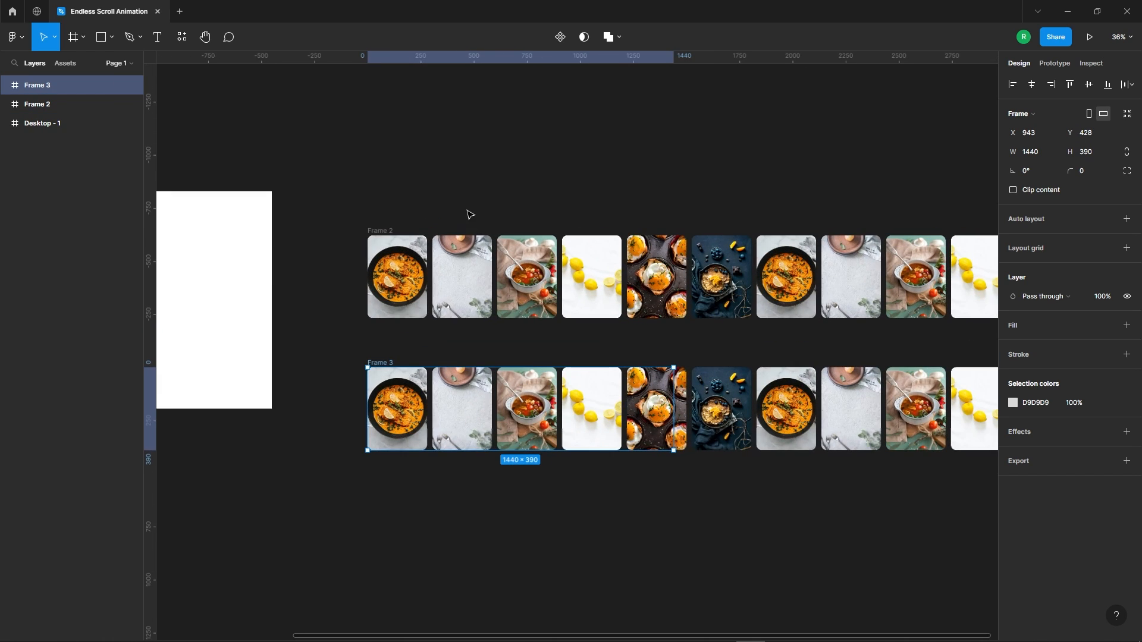
Step: Try nudging the whole Frame 2 20 px left, and move it back
click(529, 291)
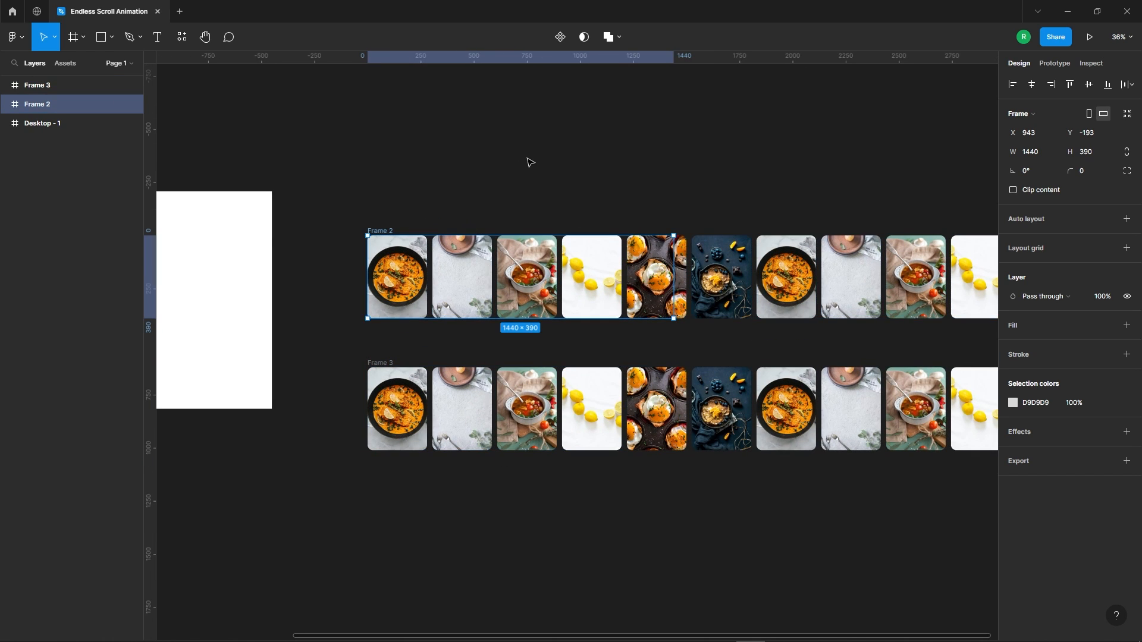
key(shift+Left)
key(shift+Left)
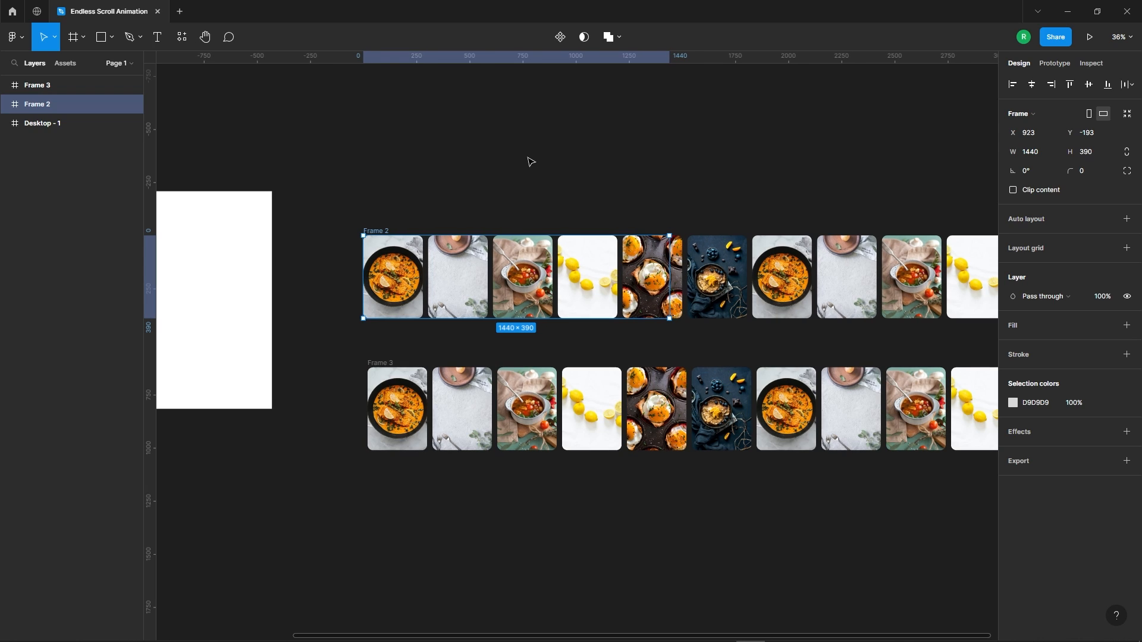
key(shift+Right)
key(shift+Right)
click(522, 166)
Step: Shift the auto layout row Frame 1 inside Frame 2 left to X -110
click(381, 234)
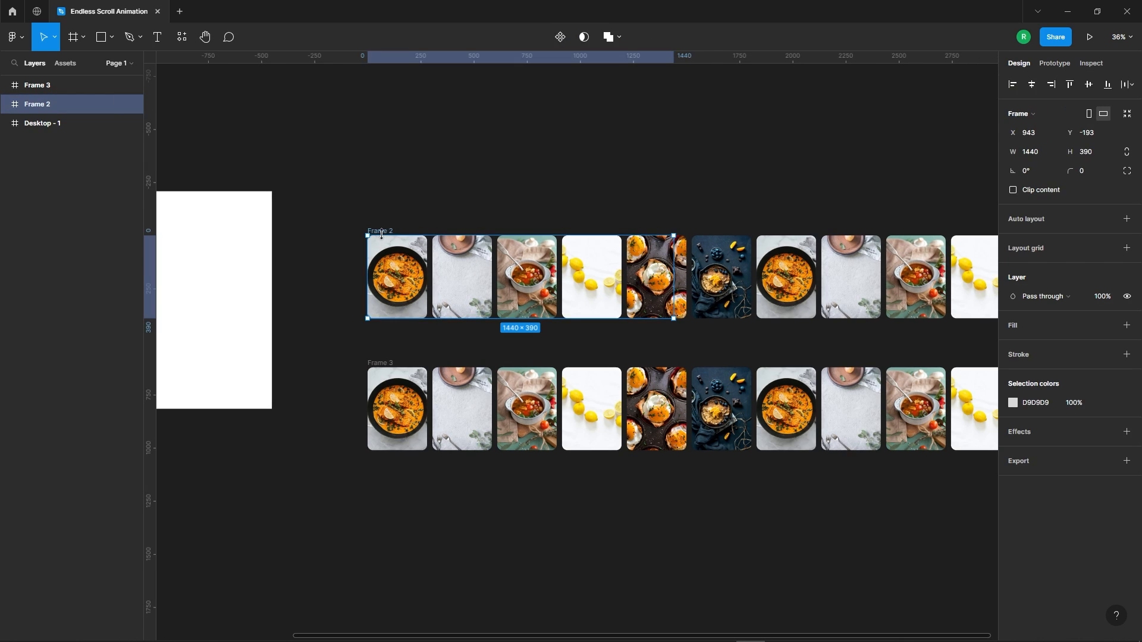
click(5, 107)
click(62, 129)
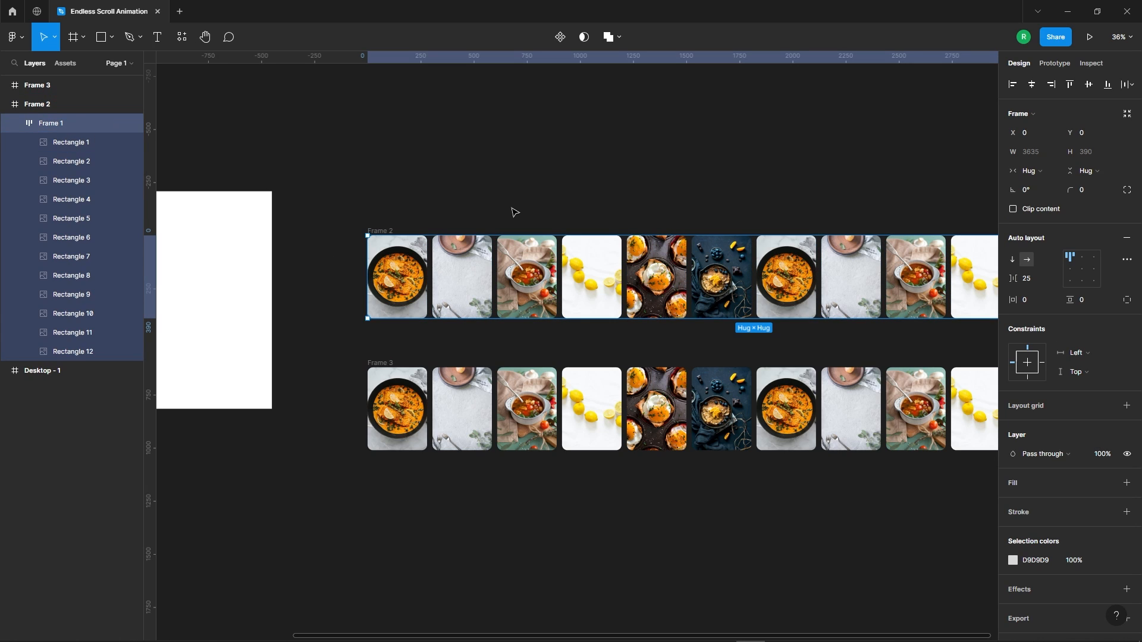
key(shift+Left)
key(shift+Left)
key(shift+Left)
key(shift+Left)
key(shift+Left)
key(shift+Left)
key(shift+Left)
key(shift+Left)
key(shift+Left)
key(shift+Left)
key(shift+Left)
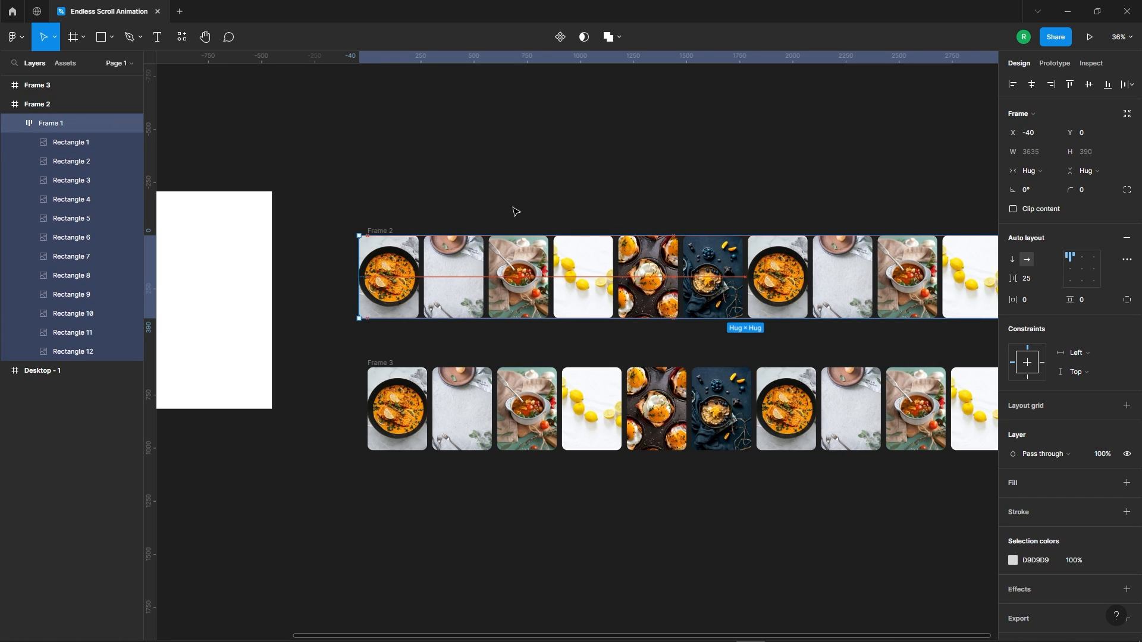
Step: Turn on content clipping for Frame 2, and shift its inner card row further left to X -160
click(371, 230)
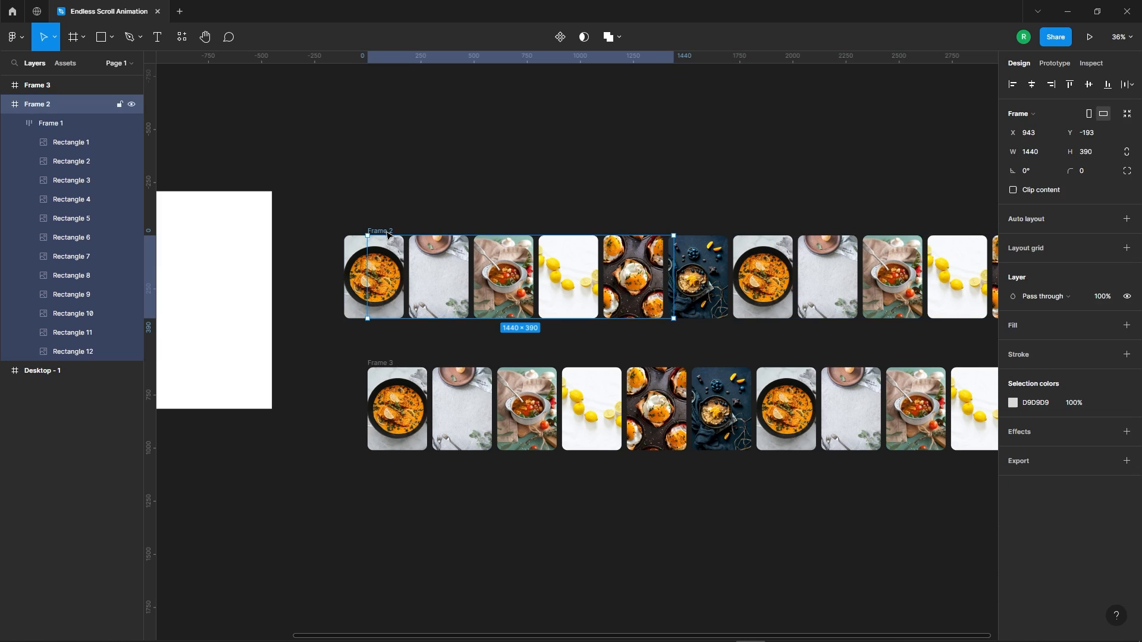
click(1013, 190)
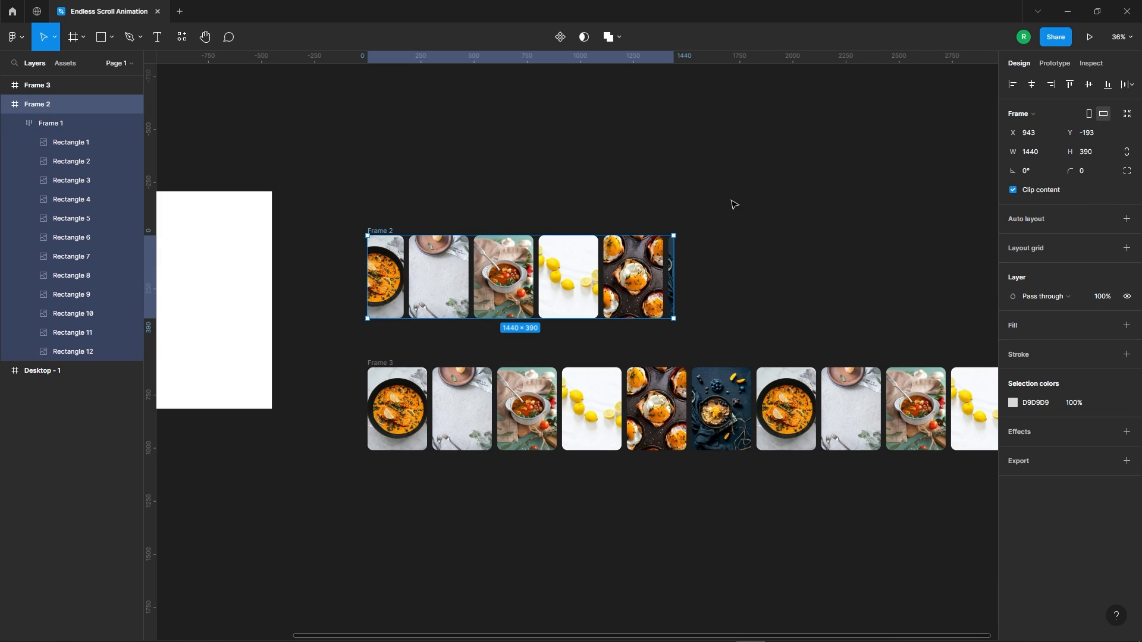
click(459, 289)
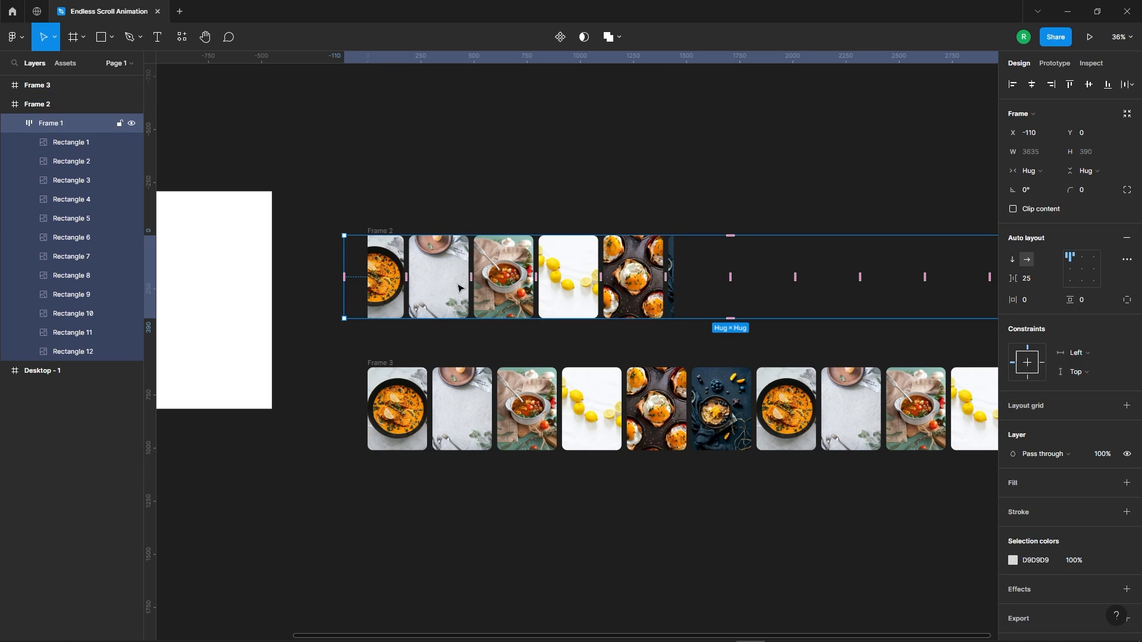
key(shift+Left)
key(shift+Left)
key(shift+Left)
key(shift+Left)
key(shift+Left)
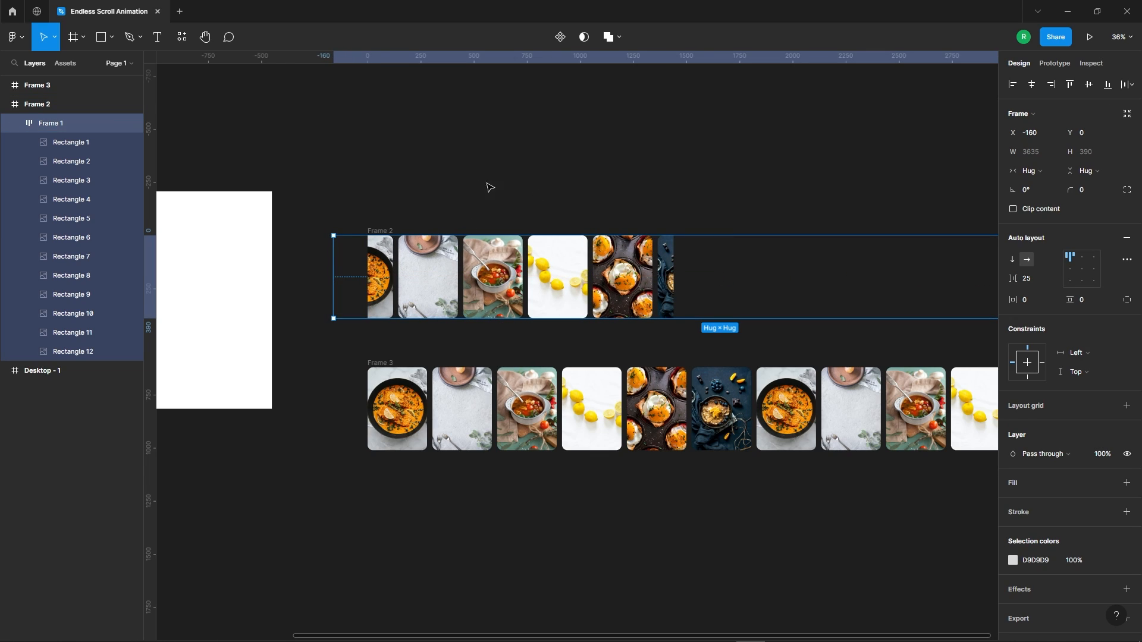
click(499, 205)
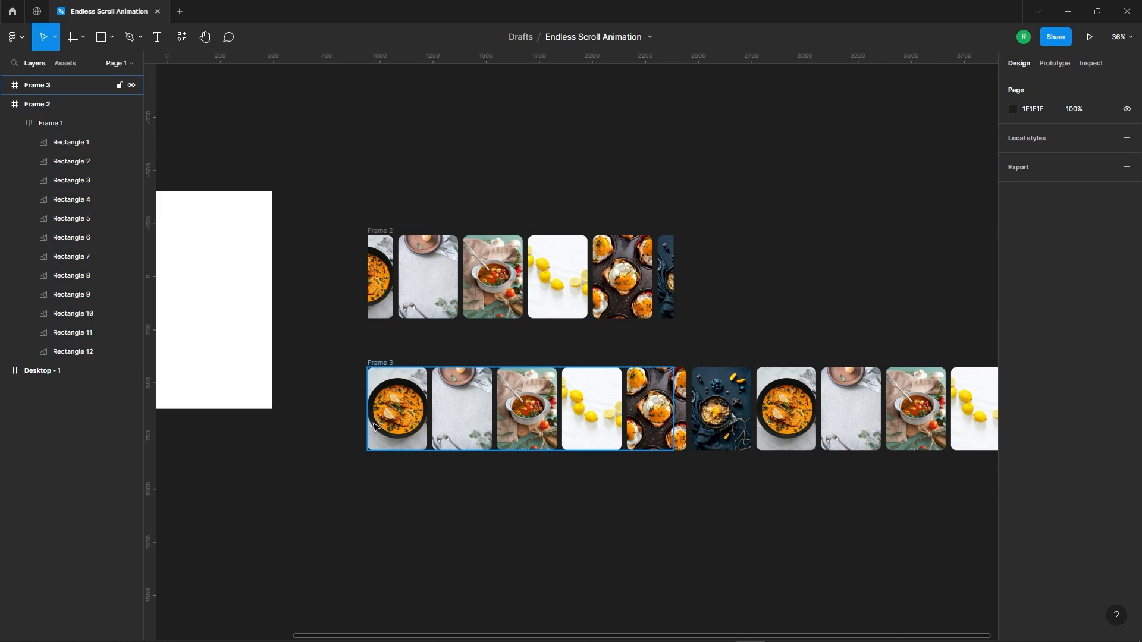
Step: Shift the card row inside Frame 3 left to X -1960 so the duplicate first card becomes the starting card
click(384, 369)
scroll(311, 293, down, 2)
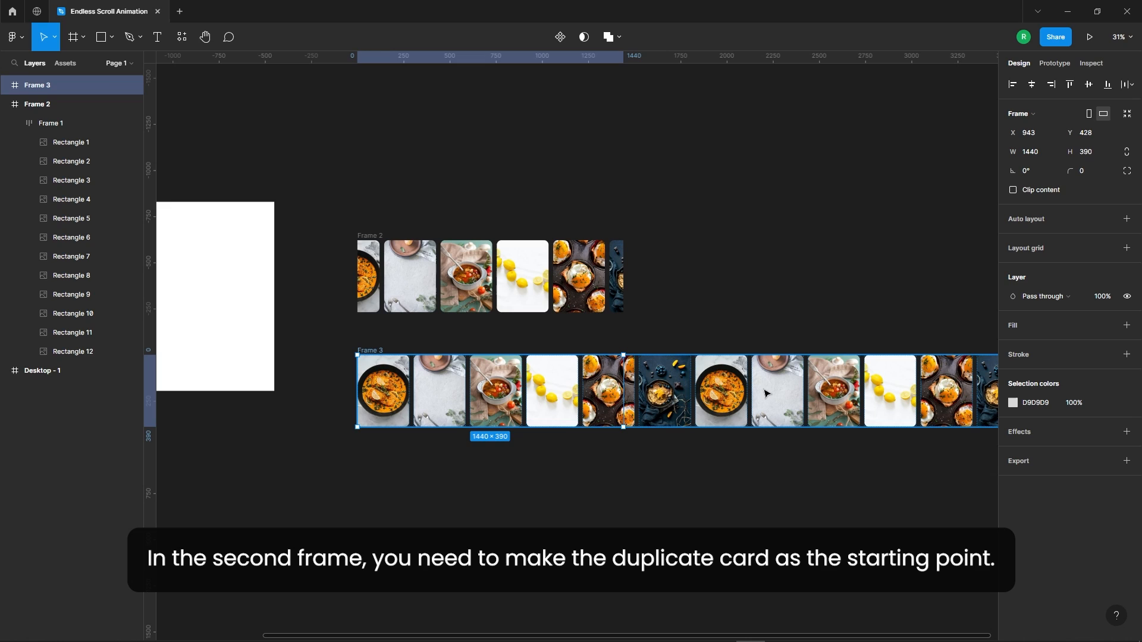
click(6, 85)
click(43, 105)
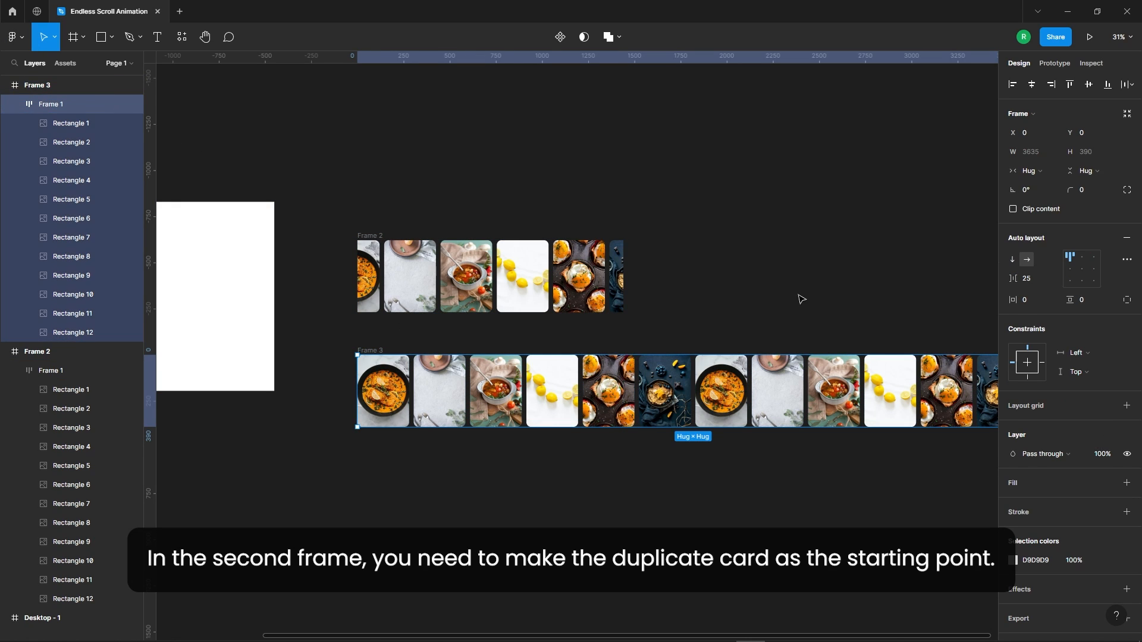
key(shift+Left)
key(shift+Left)
key(shift+Left)
key(shift+Left)
key(shift+Left)
key(shift+Left)
key(shift+Left)
key(shift+Left)
key(shift+Left)
key(shift+Left)
key(shift+Left)
key(shift+Left)
key(shift+Left)
key(shift+Left)
key(shift+Left)
key(shift+Left)
key(shift+Left)
key(shift+Left)
key(shift+Left)
key(shift+Left)
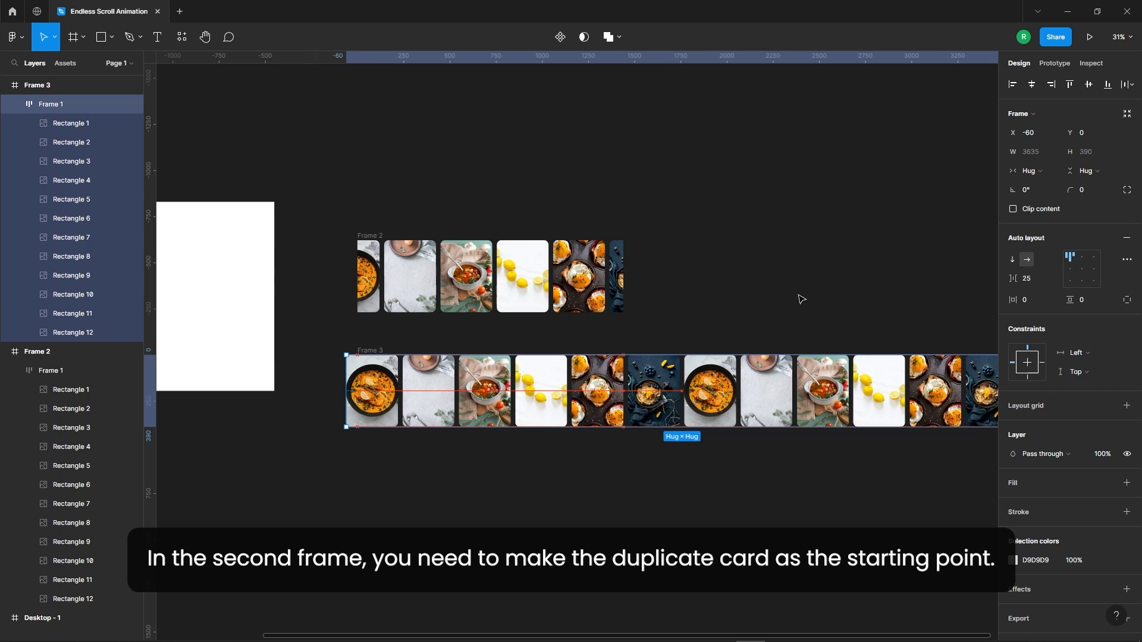
key(shift+Left)
key(shift+Left)
key(shift+Left)
key(shift+Left)
key(shift+Left)
key(shift+Left)
key(shift+Left)
key(shift+Left)
key(shift+Left)
key(shift+Left)
key(shift+Left)
key(shift+Left)
key(shift+Left)
key(shift+Left)
key(shift+Left)
key(shift+Left)
key(shift+Left)
key(shift+Left)
key(shift+Left)
key(shift+Left)
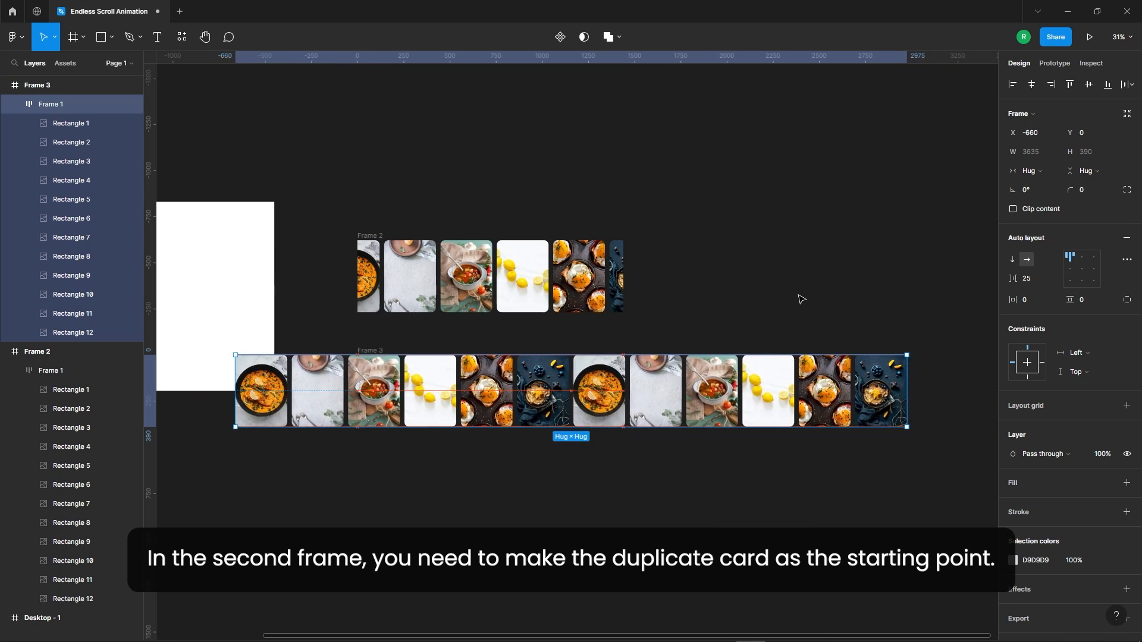
key(shift+Left)
key(shift+Left)
key(shift+Left)
key(shift+Left)
key(shift+Left)
key(shift+Left)
key(shift+Left)
key(shift+Left)
key(shift+Left)
key(shift+Left)
key(shift+Left)
key(shift+Left)
key(shift+Left)
key(shift+Left)
key(shift+Left)
key(shift+Left)
key(shift+Left)
key(shift+Left)
key(shift+Left)
key(shift+Left)
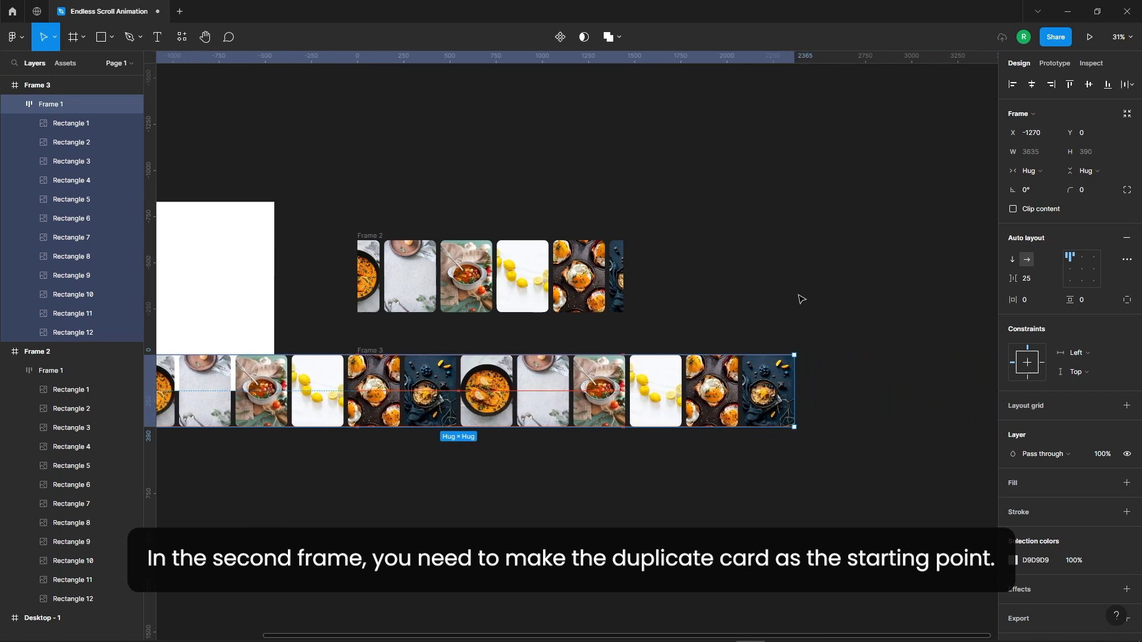
key(shift+Left)
key(shift+Left)
key(shift+Left)
key(shift+Left)
key(shift+Left)
key(shift+Left)
key(shift+Left)
key(shift+Left)
key(shift+Left)
key(shift+Left)
key(shift+Left)
key(shift+Left)
key(shift+Left)
key(shift+Left)
key(shift+Left)
key(shift+Left)
key(shift+Left)
key(shift+Left)
key(shift+Left)
key(shift+Left)
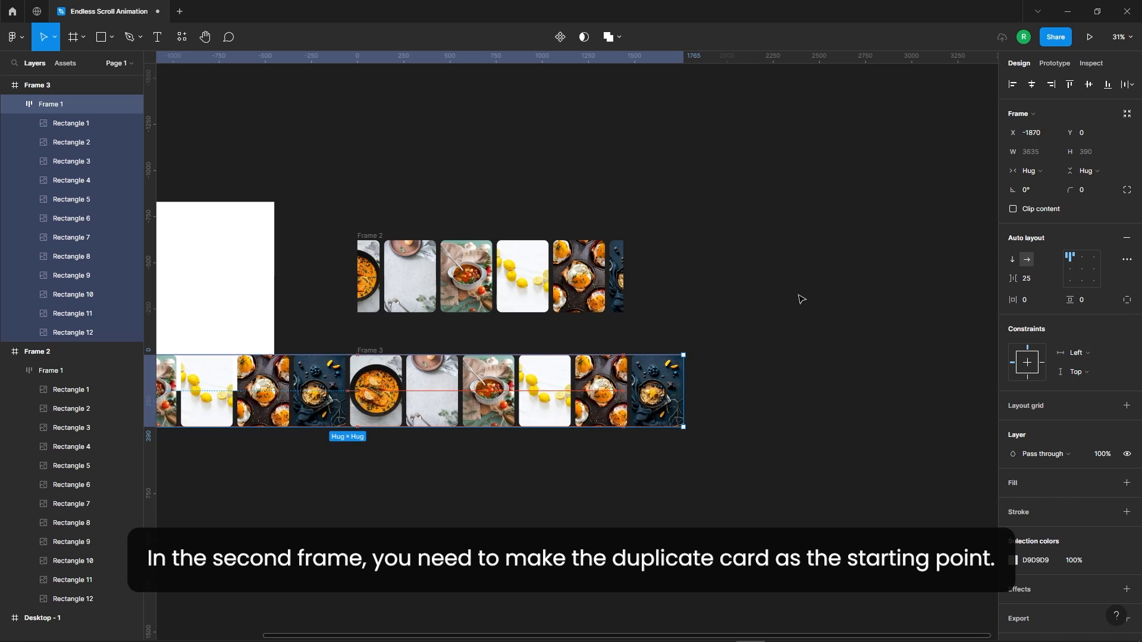
key(shift+Left)
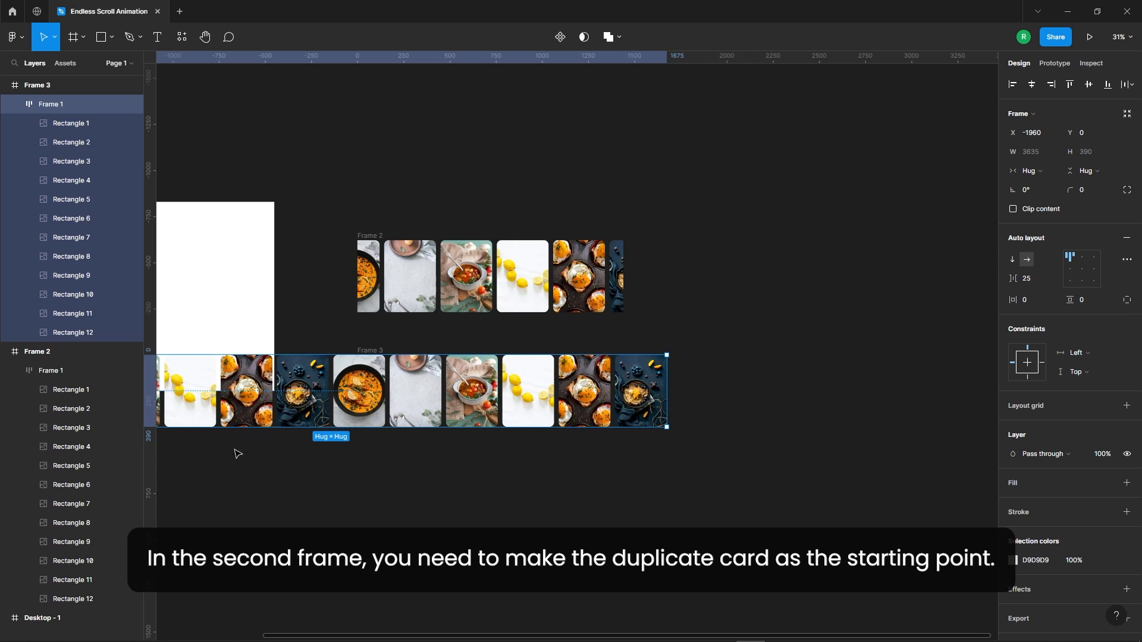
Step: Turn on content clipping for Frame 3
click(375, 352)
click(1030, 197)
click(842, 306)
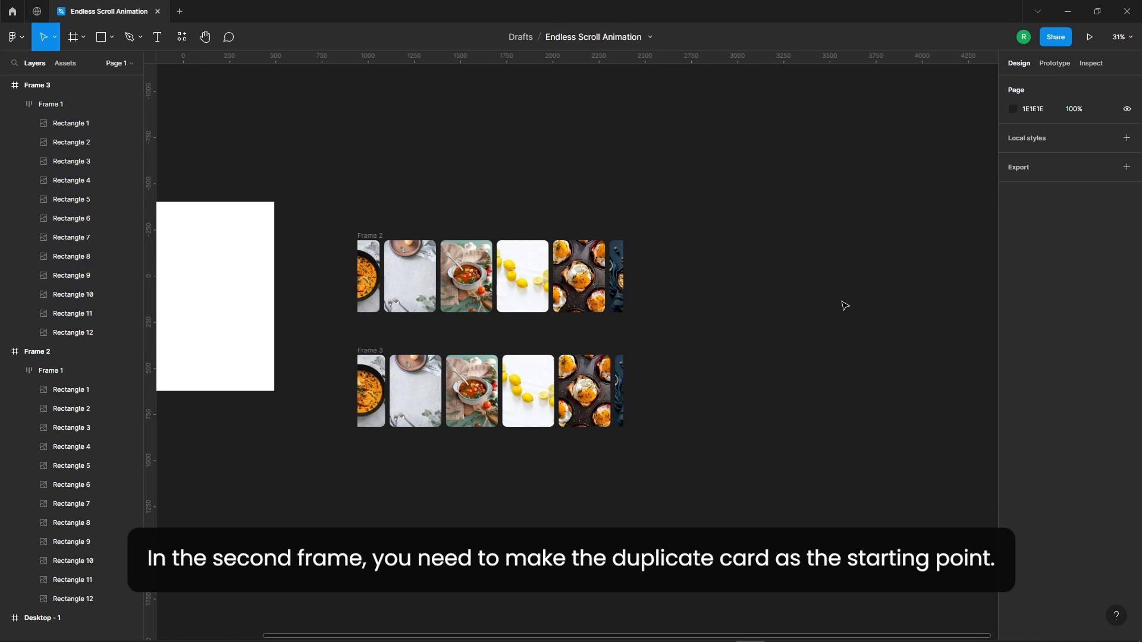
Step: Move Frame 3 up closer beneath Frame 2, to Y 263
scroll(309, 509, up, 3)
scroll(380, 229, up, 1)
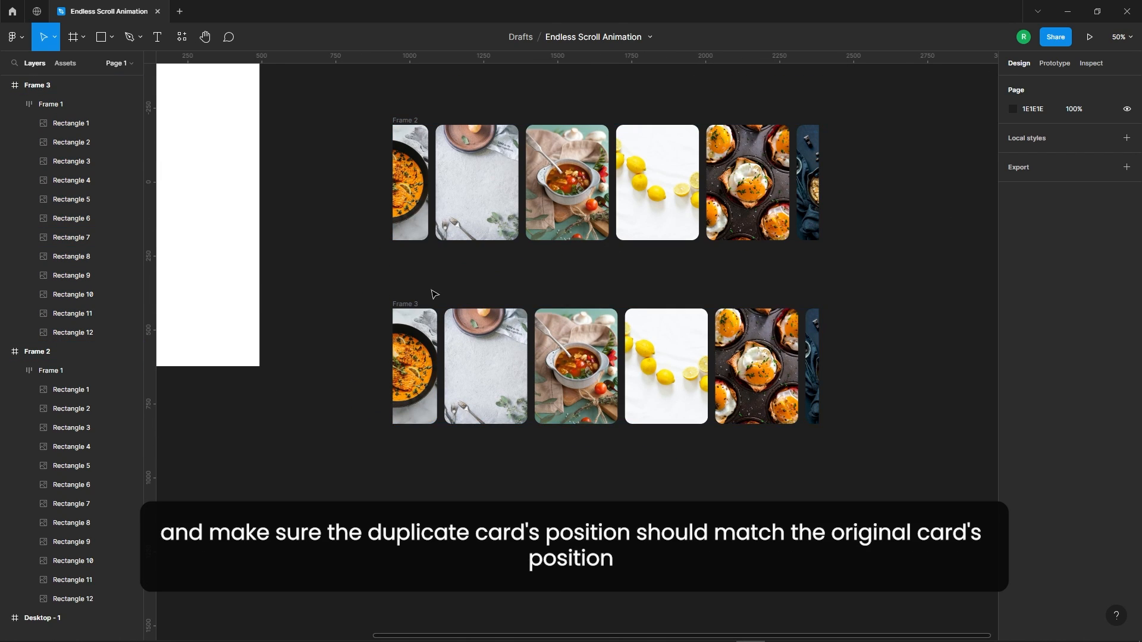
drag(414, 305, 413, 256)
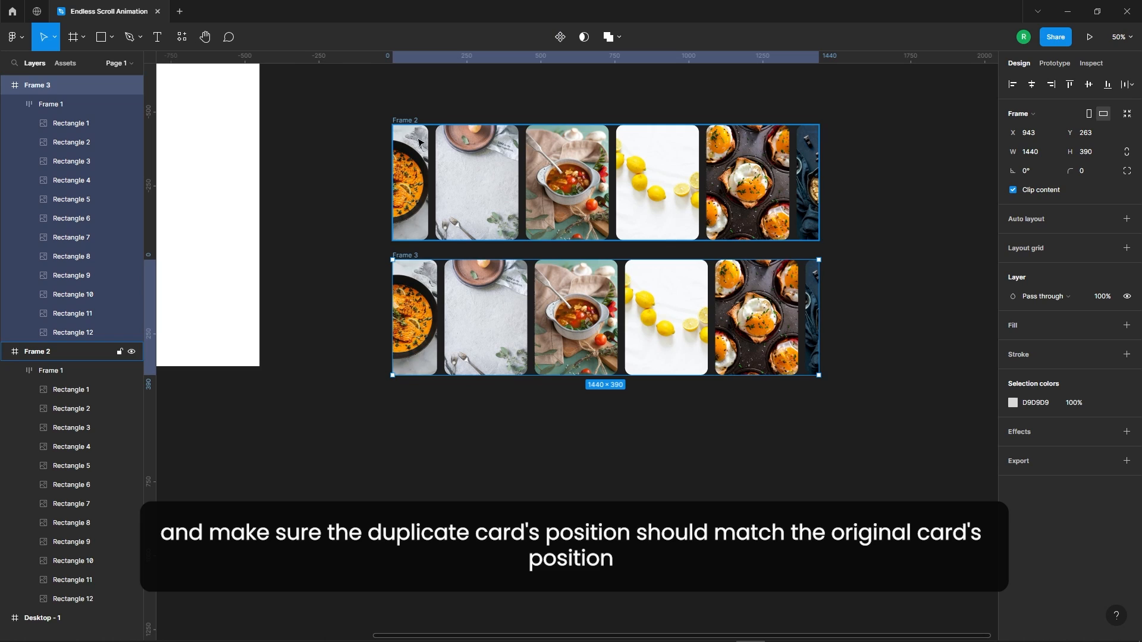
Step: Compare the position of Rectangle 1 in Frame 2 with that of its duplicate Rectangle 7 in Frame 3
scroll(389, 196, up, 1)
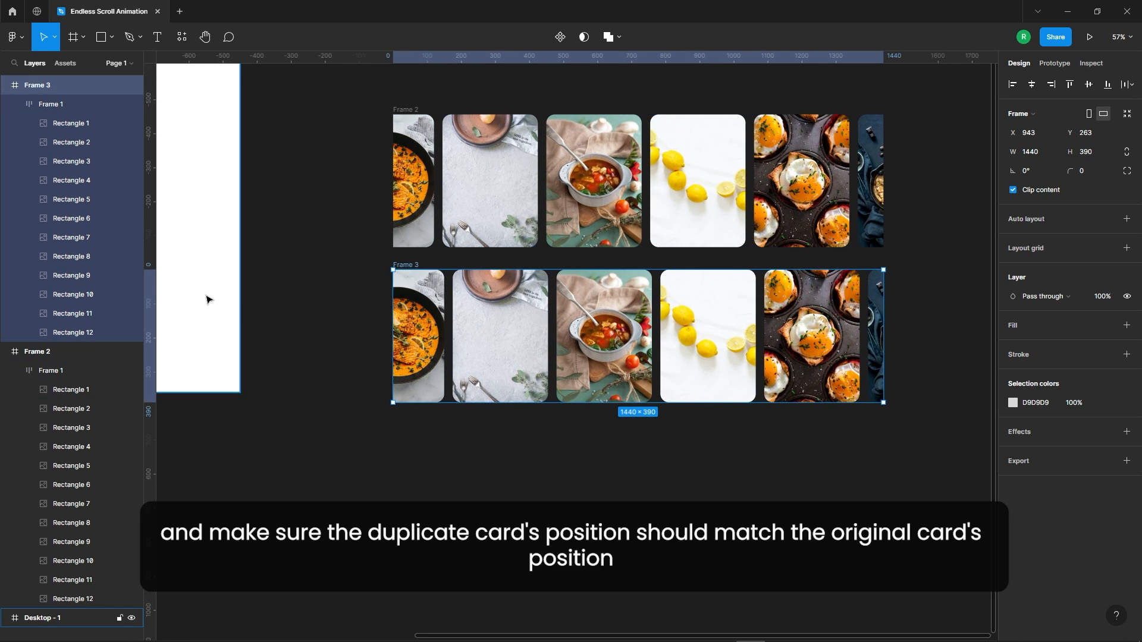
click(414, 182)
click(427, 176)
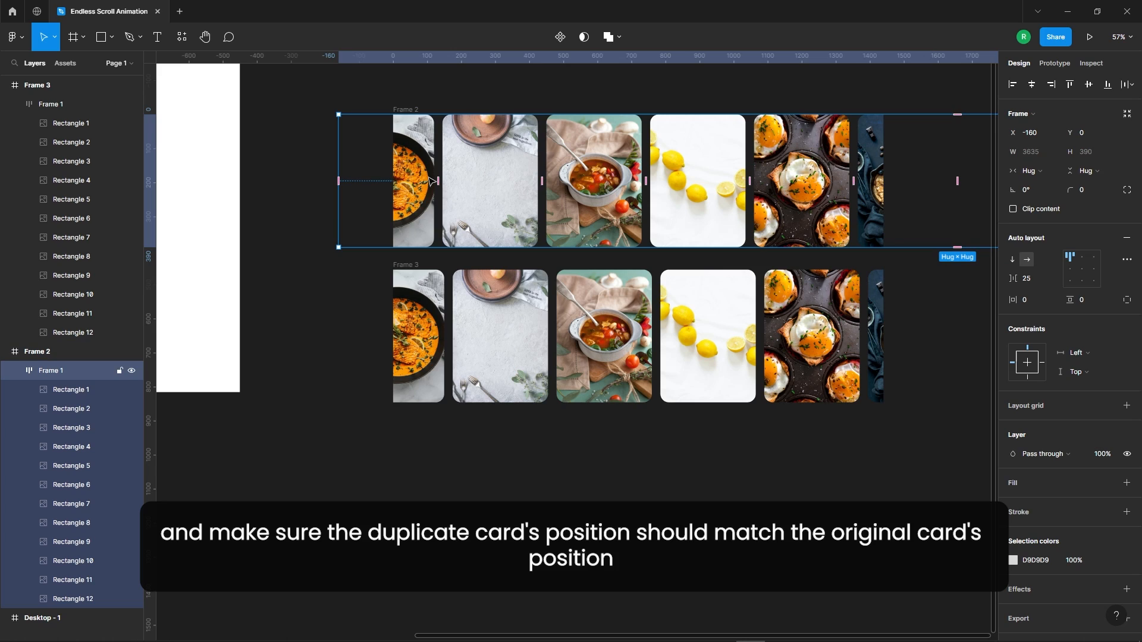
click(420, 207)
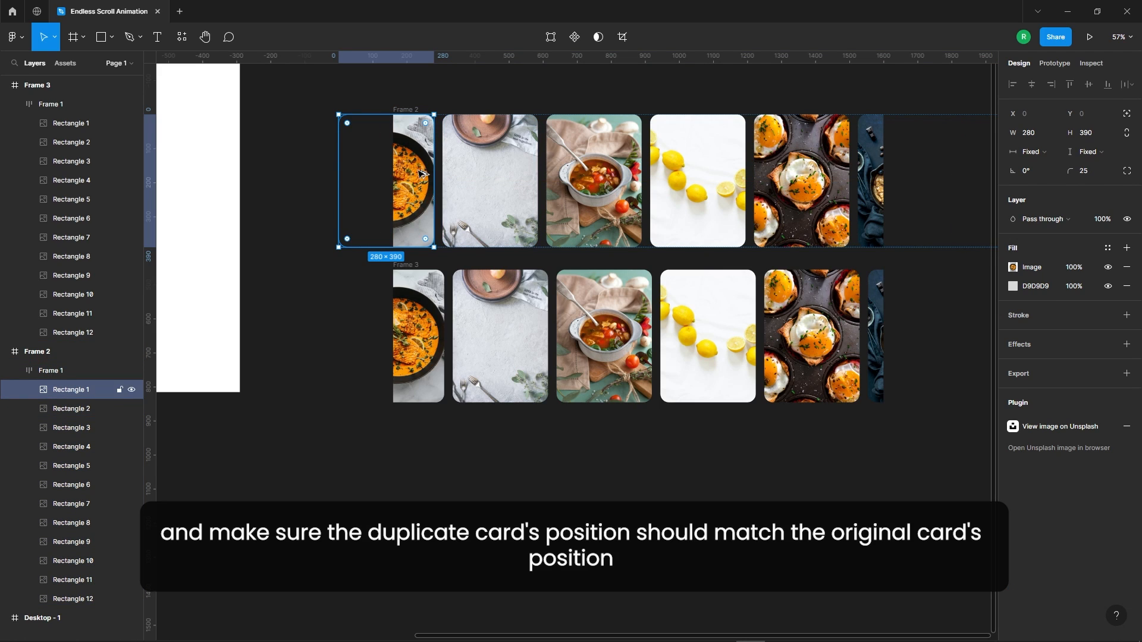
key(alt)
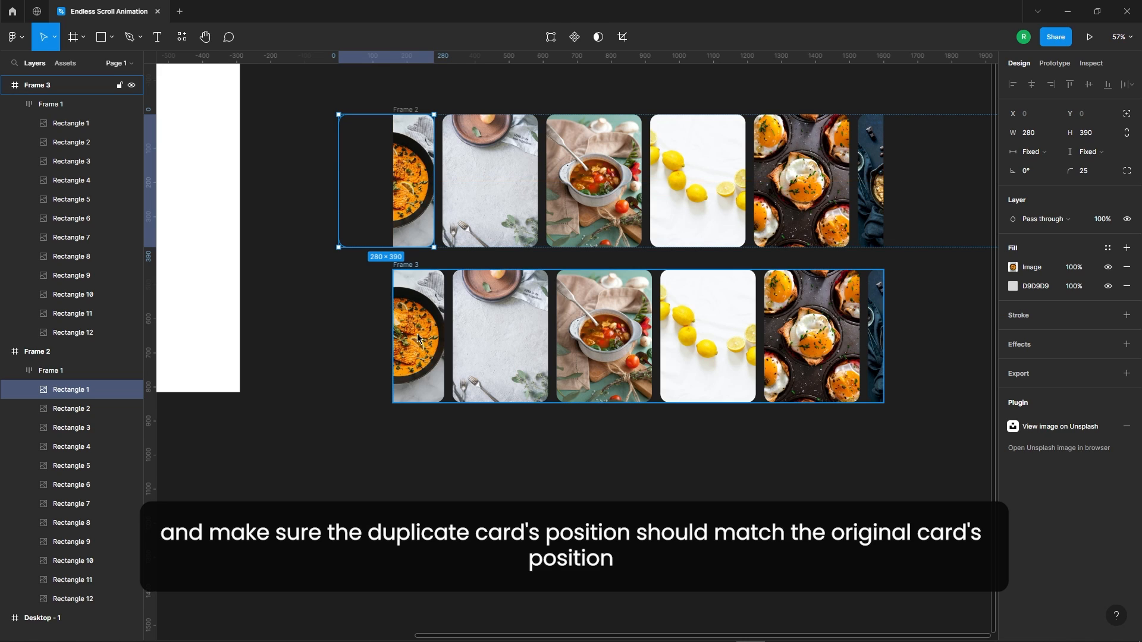
click(438, 345)
click(439, 344)
key(alt)
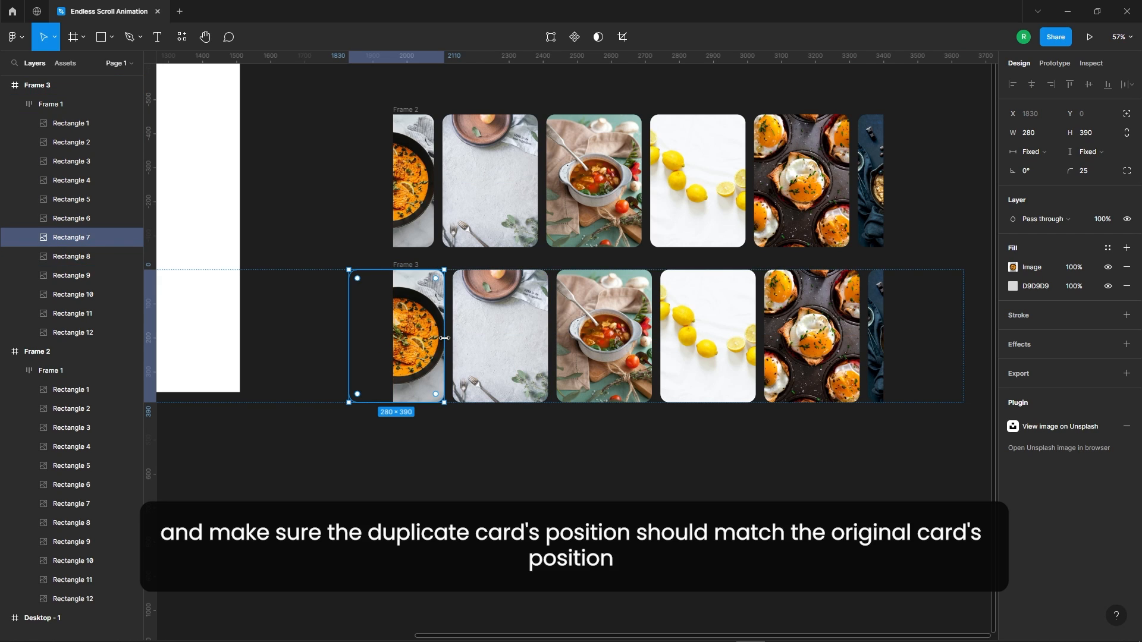
Step: Shift the card row inside Frame 3 left to X -1990 so it lines up with the row in Frame 2
click(456, 482)
click(422, 329)
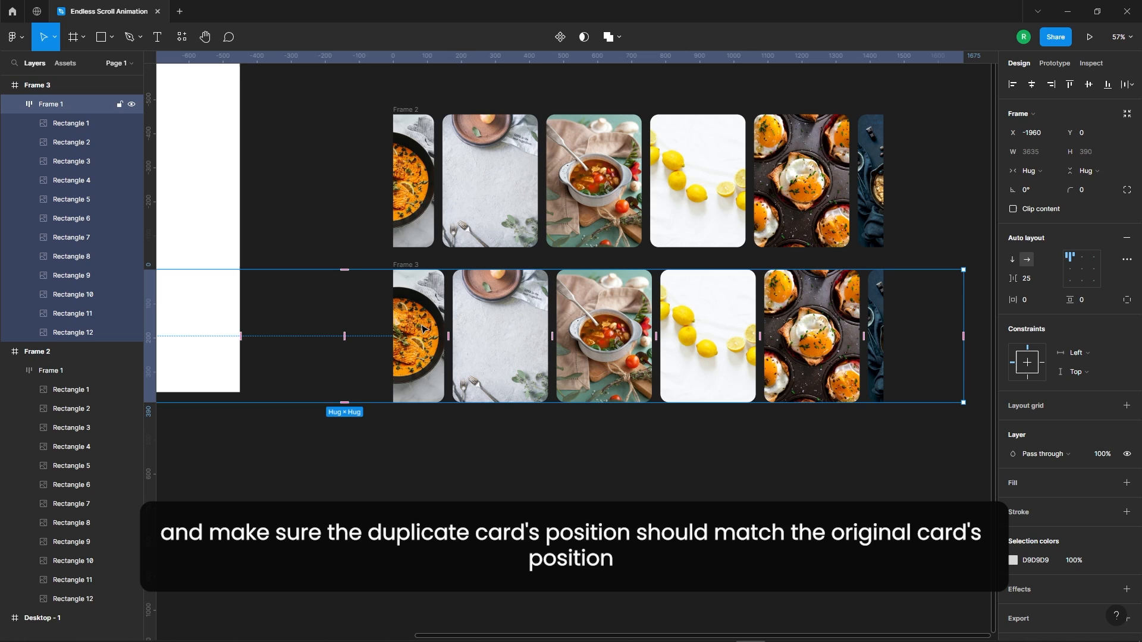
key(shift+Left)
key(shift+Left)
key(shift+Left)
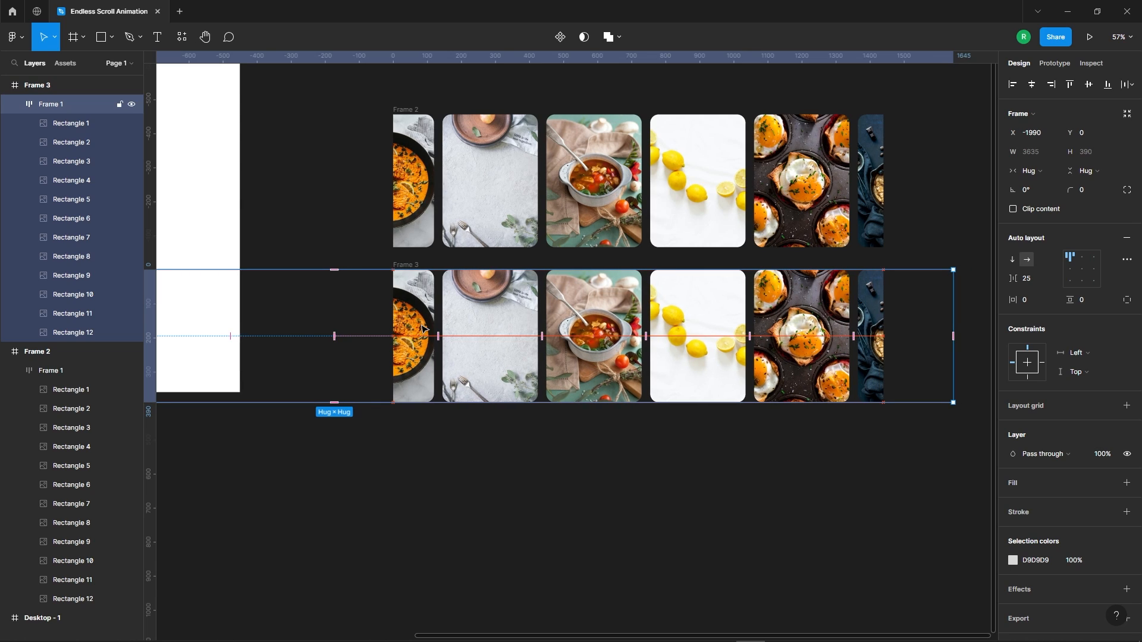
key(Escape)
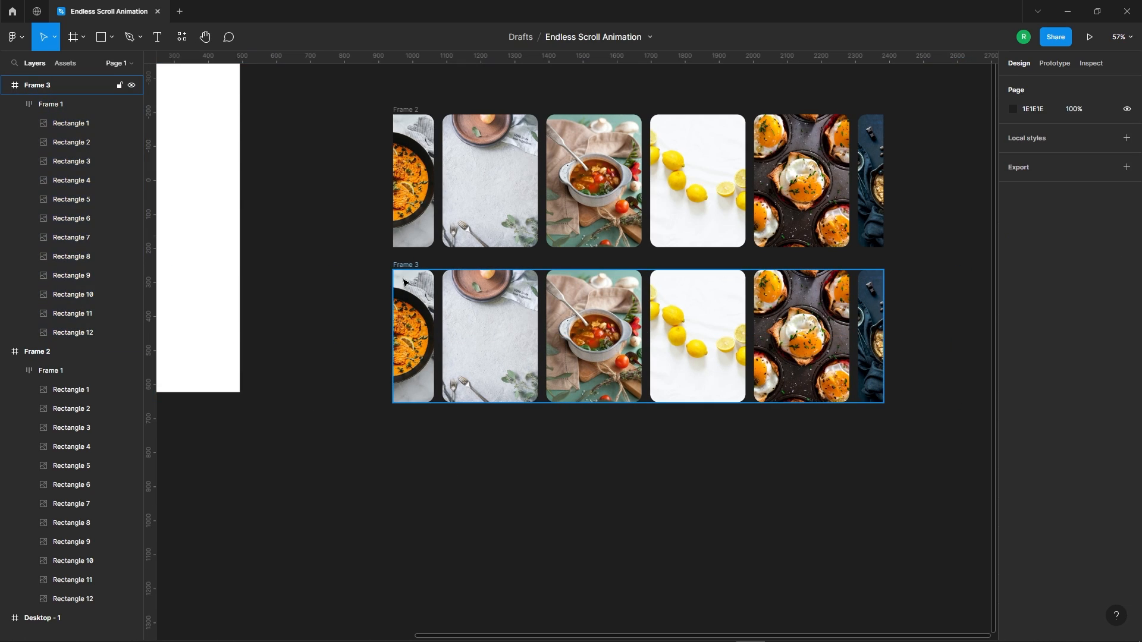
Step: Move Frame 3 up to Y 233 to compare its cards with Frame 2, and back down to Y 368
drag(405, 265, 405, 255)
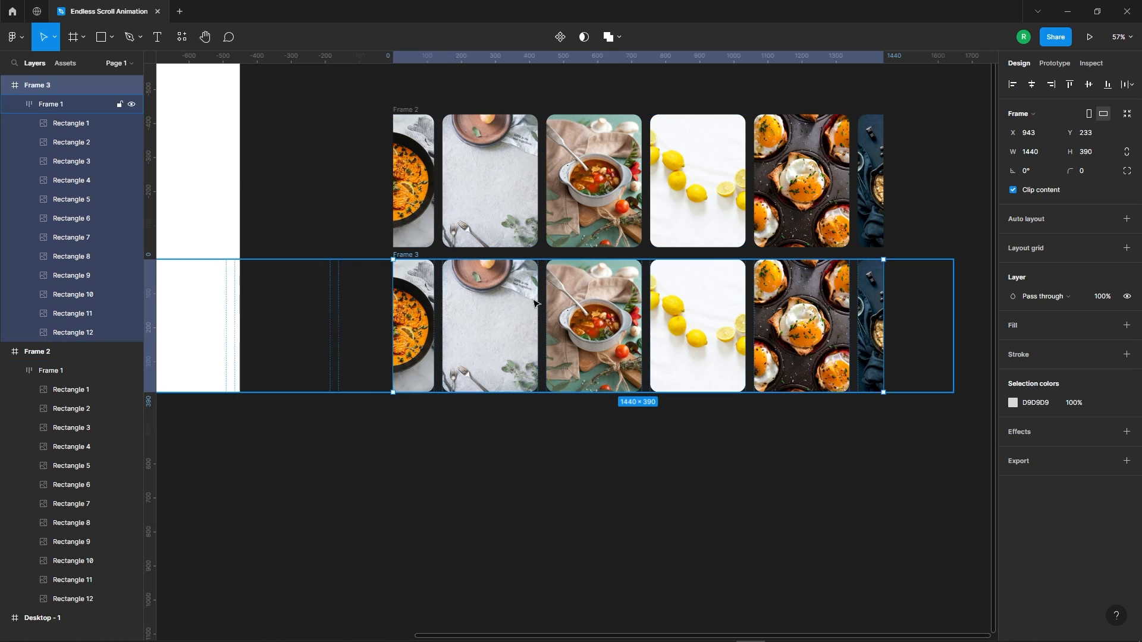
click(931, 158)
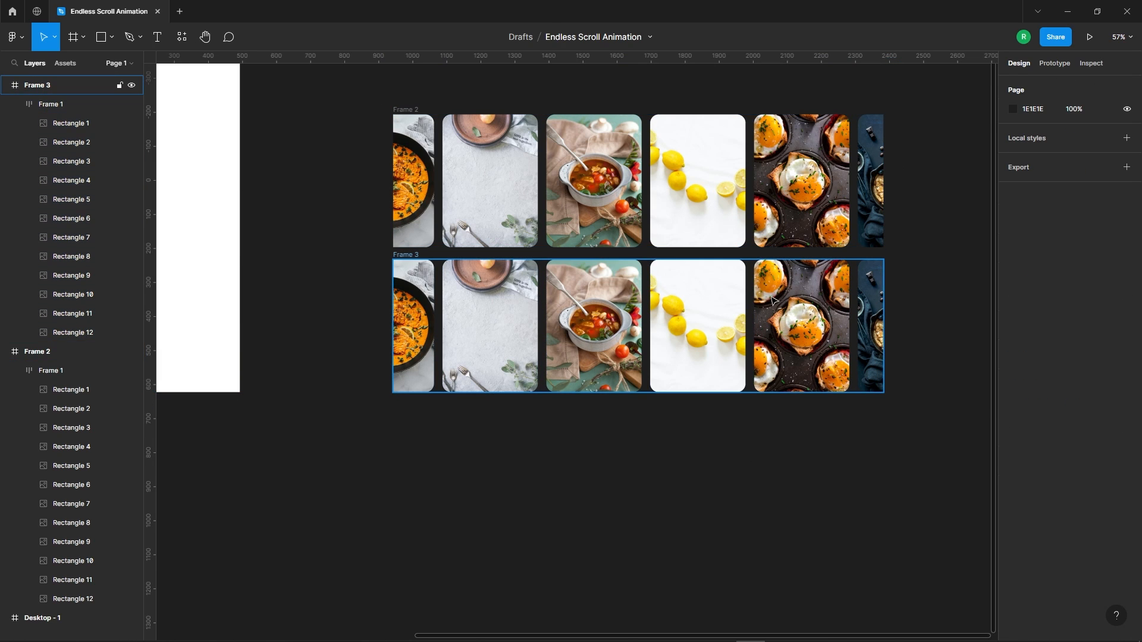
click(754, 344)
scroll(754, 344, down, 5)
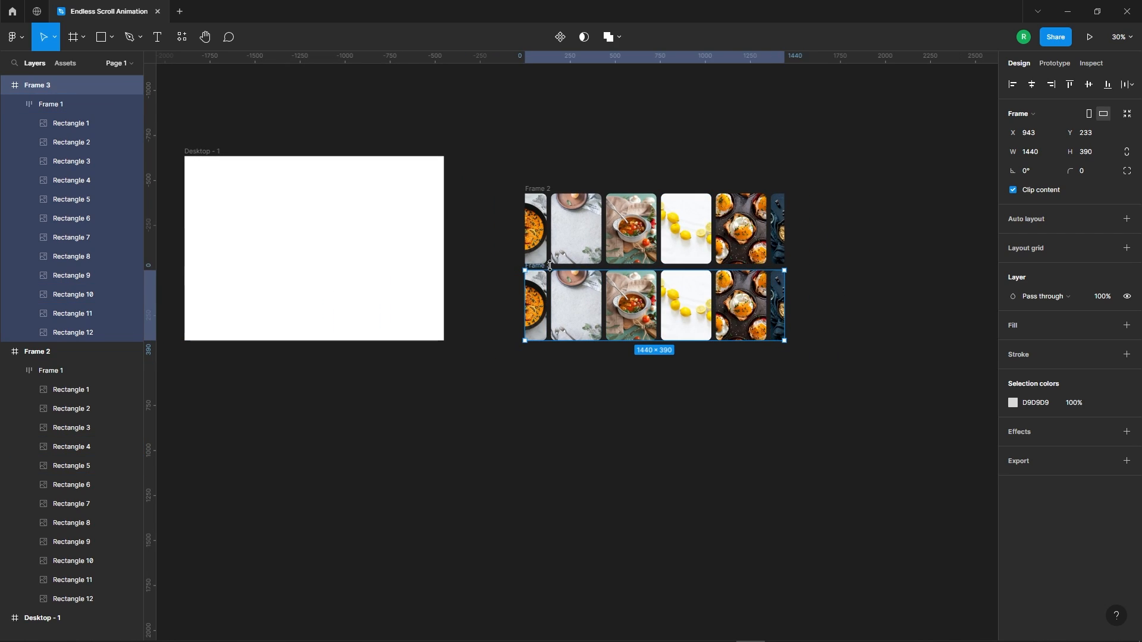
drag(535, 269, 535, 293)
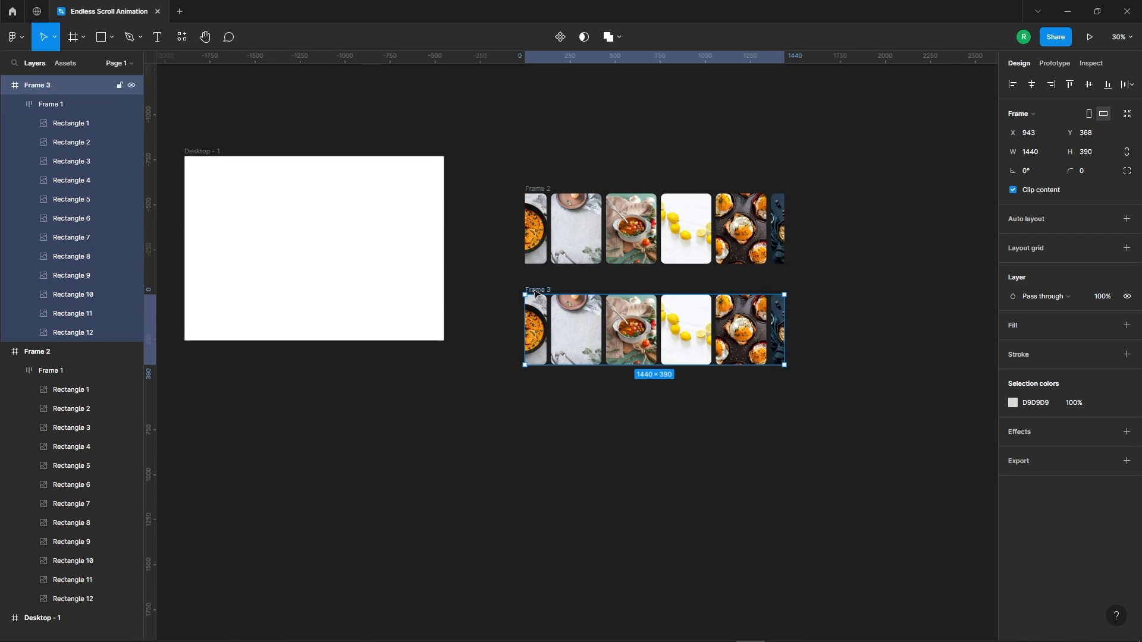
Step: Turn off content clipping for Frame 3 and Frame 2 to compare their full card rows
click(1012, 190)
click(540, 189)
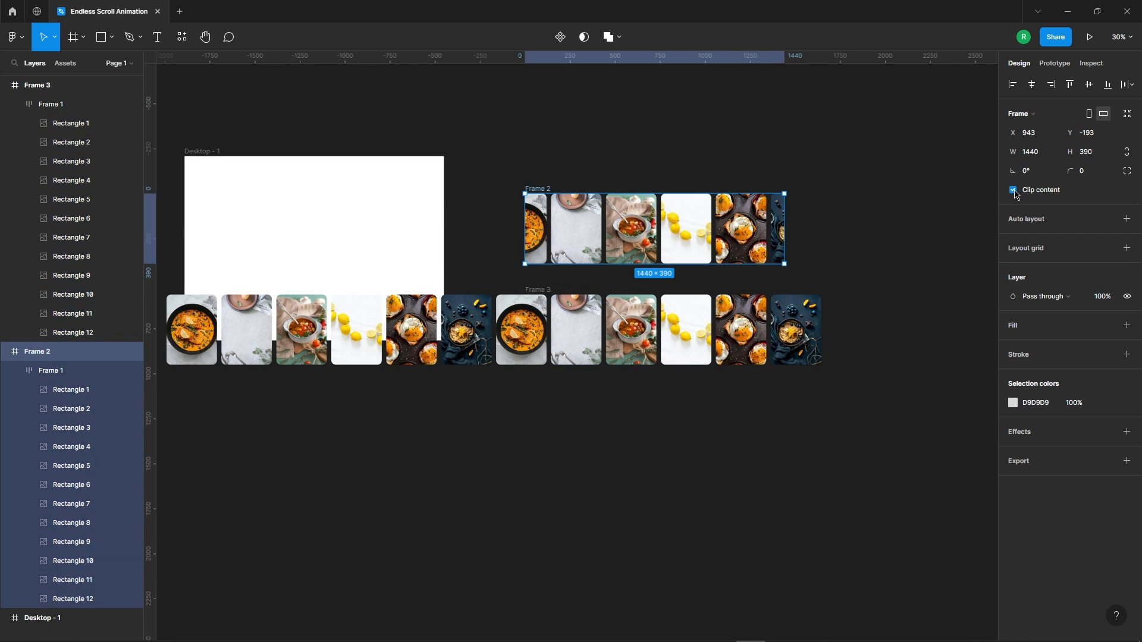
click(1012, 190)
click(864, 173)
scroll(518, 128, down, 3)
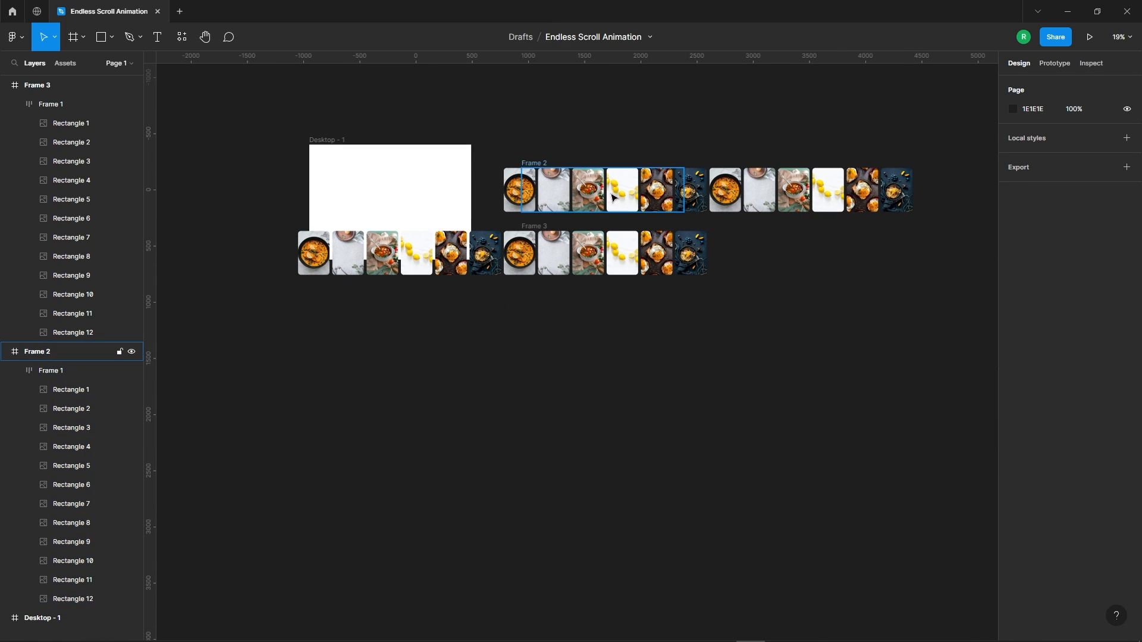
scroll(606, 178, up, 1)
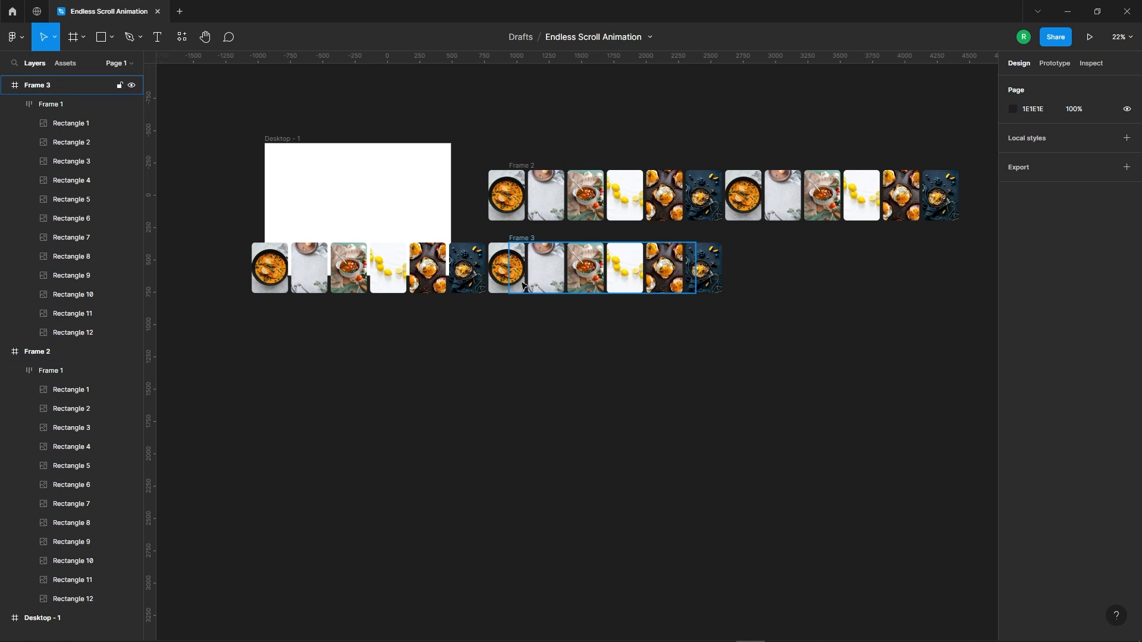
Step: Turn content clipping back on for both Frame 2 and Frame 3
click(522, 164)
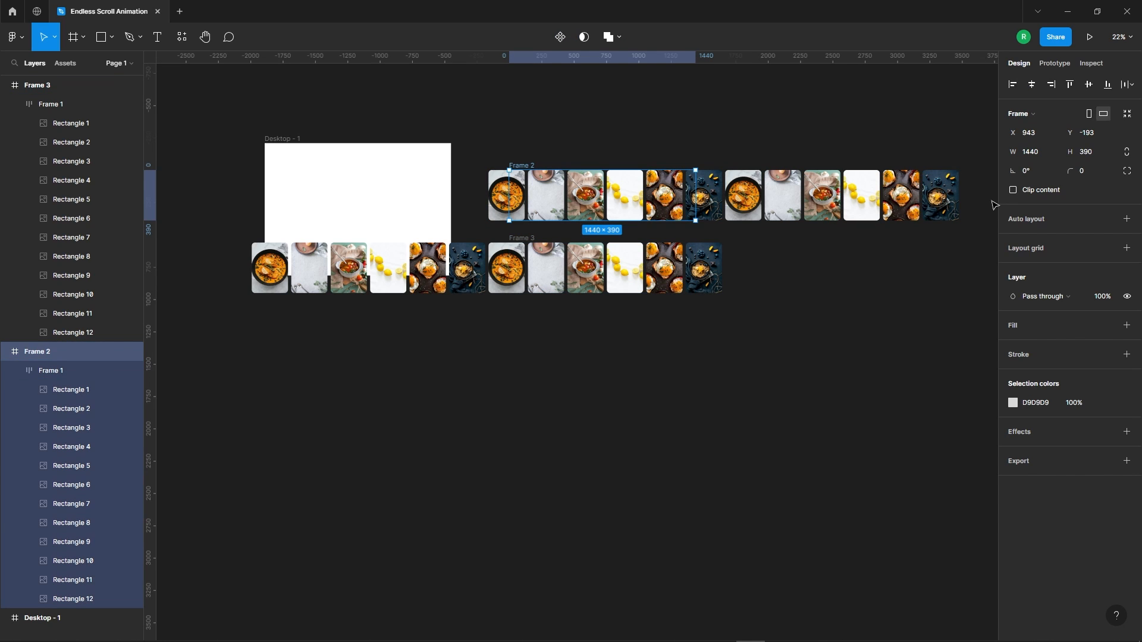
click(1013, 190)
click(527, 240)
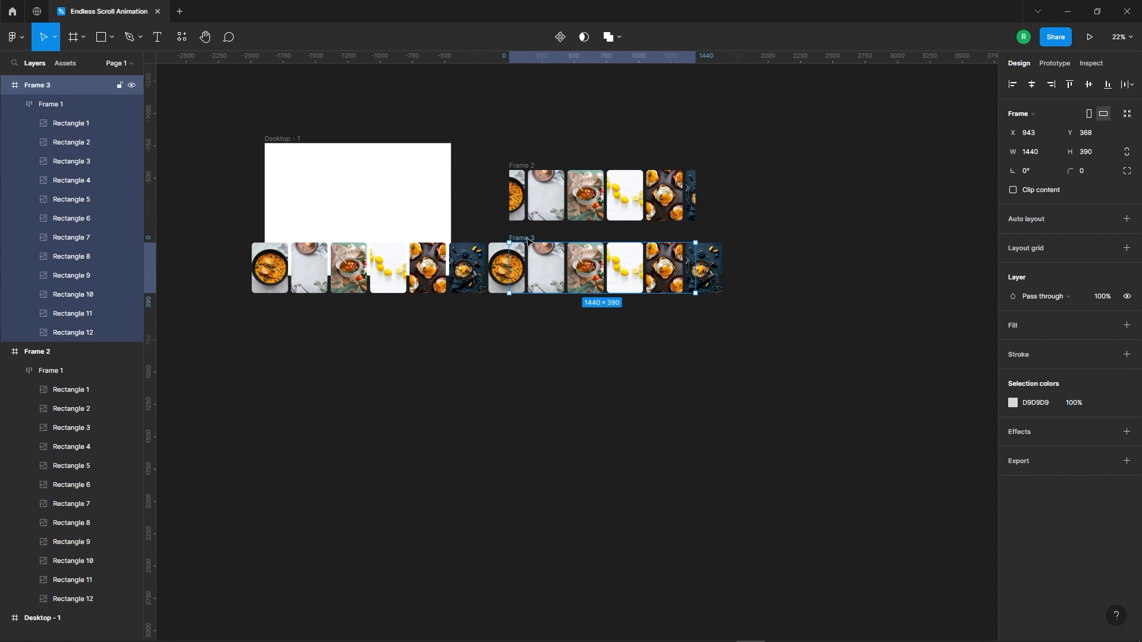
click(1012, 190)
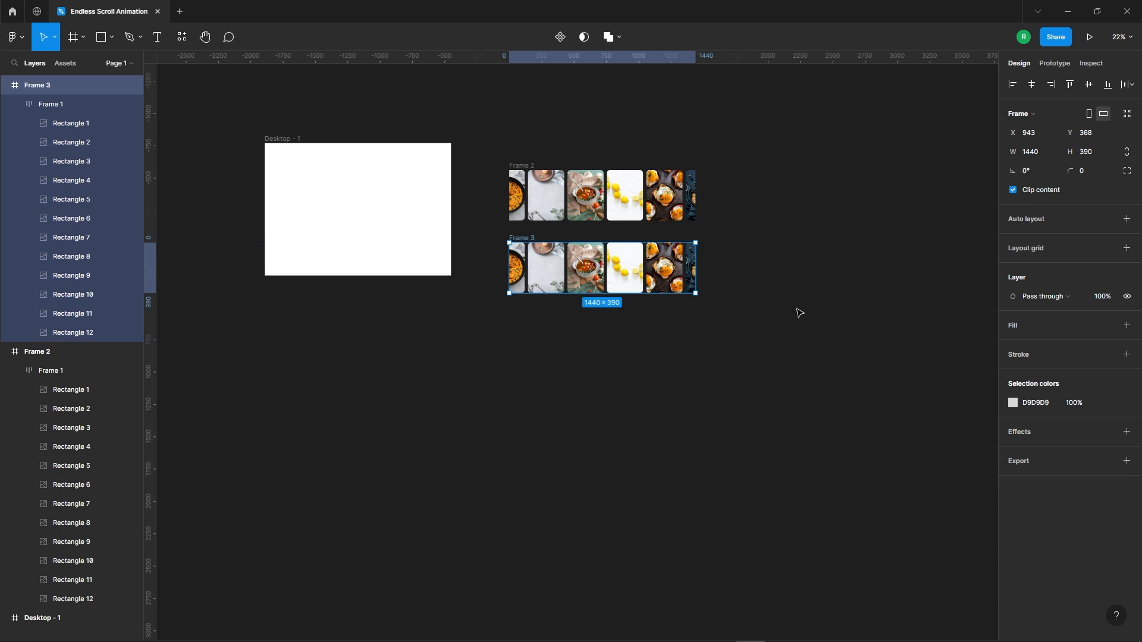
Step: Combine Frame 2 and Frame 3 into one component set with each frame as a variant
click(797, 311)
drag(476, 117, 794, 327)
click(792, 326)
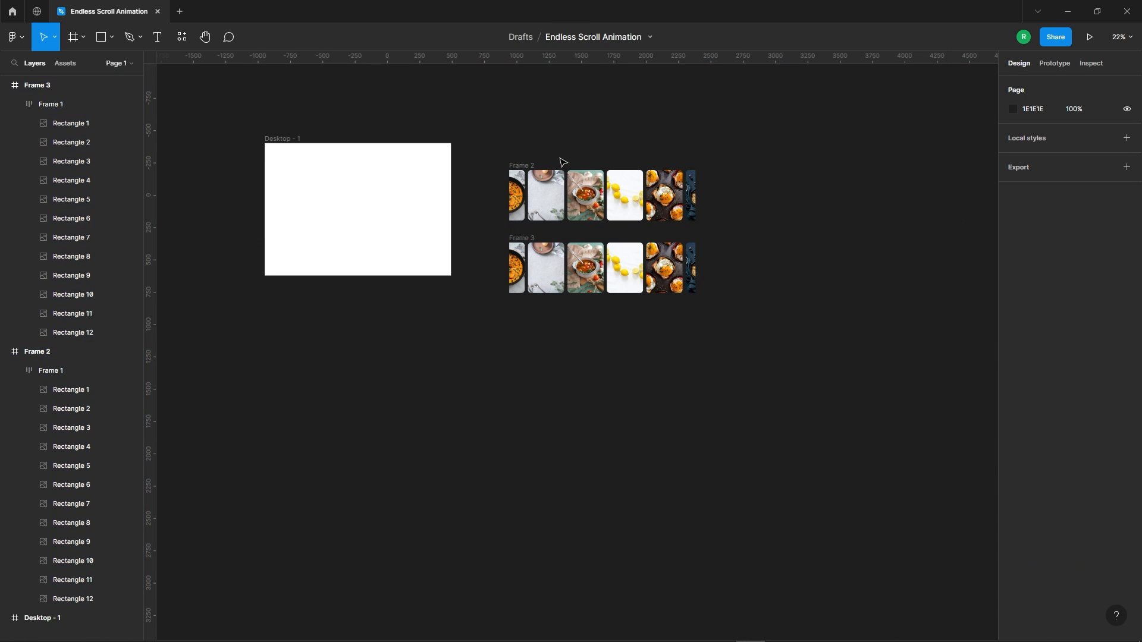
scroll(561, 160, up, 3)
drag(426, 127, 890, 430)
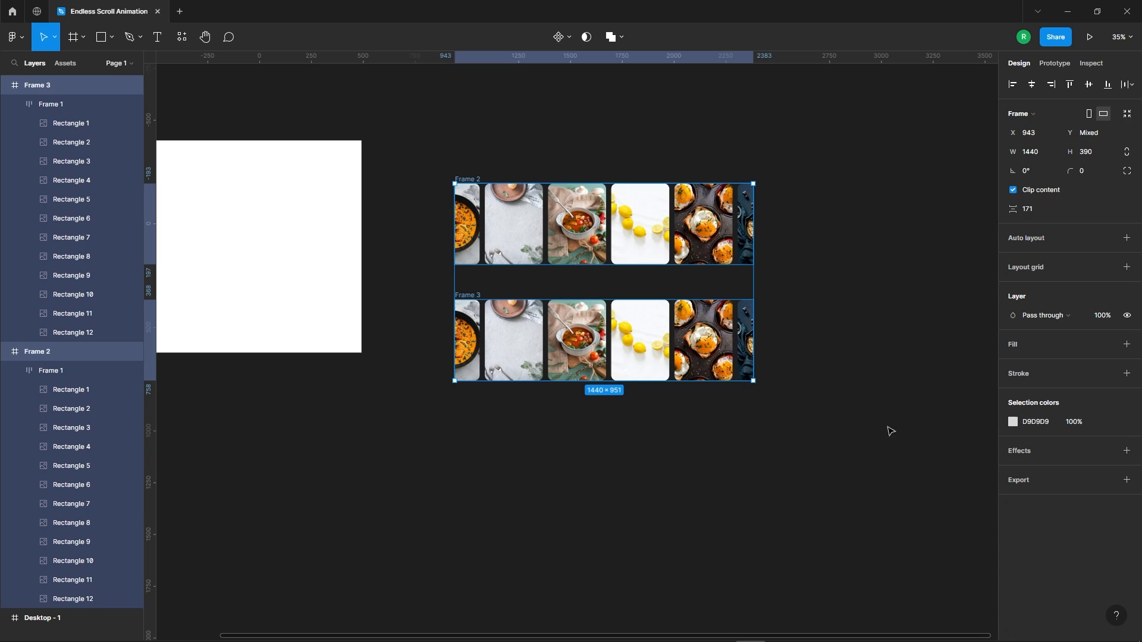
click(567, 37)
click(559, 96)
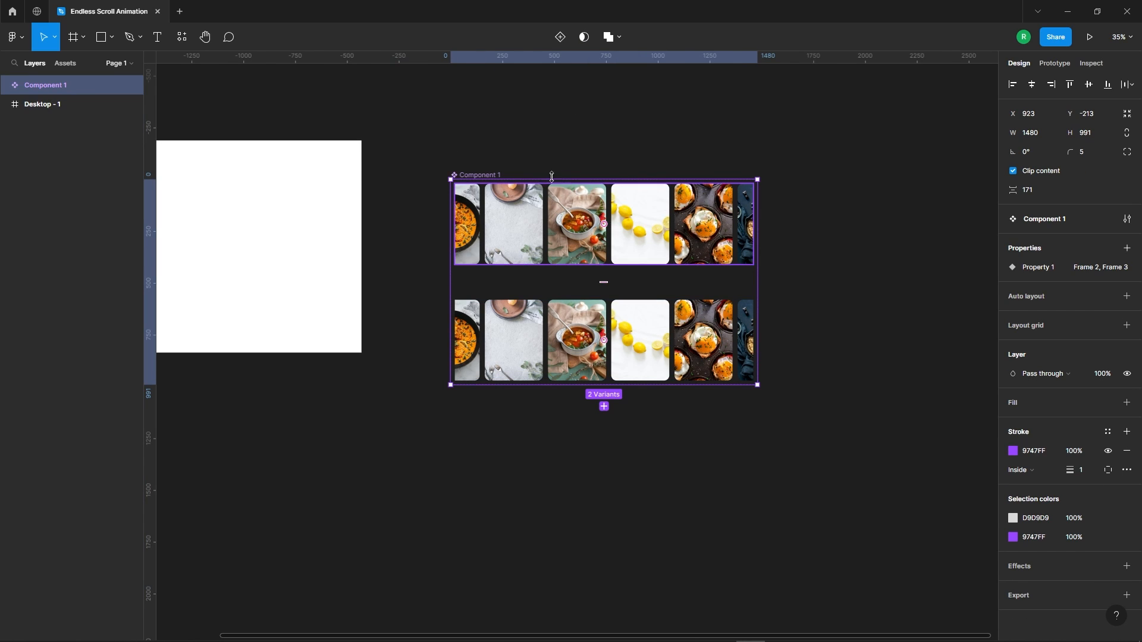
Step: Link the Frame 2 variant to Frame 3 with a Change to interaction triggered after a 1 ms delay
click(637, 220)
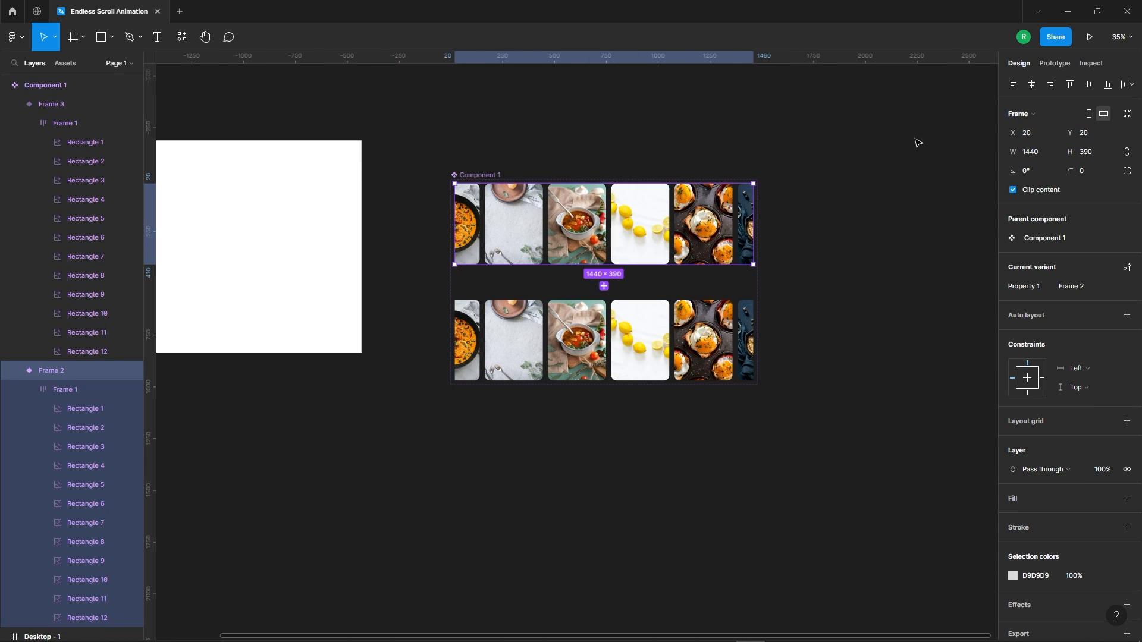
click(1055, 64)
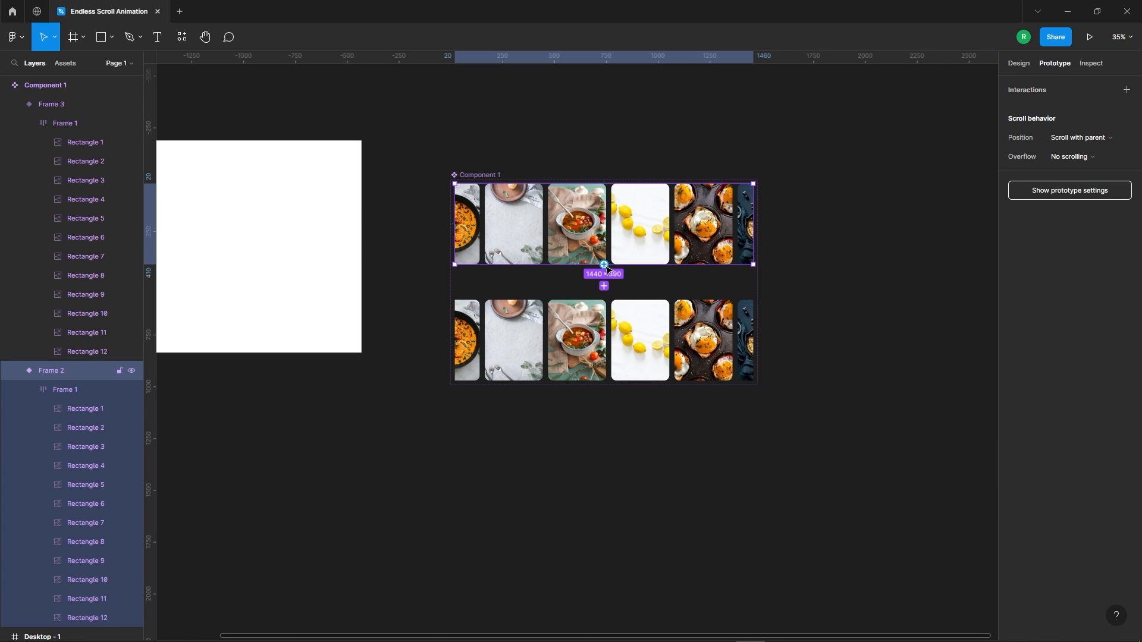
drag(604, 264, 601, 333)
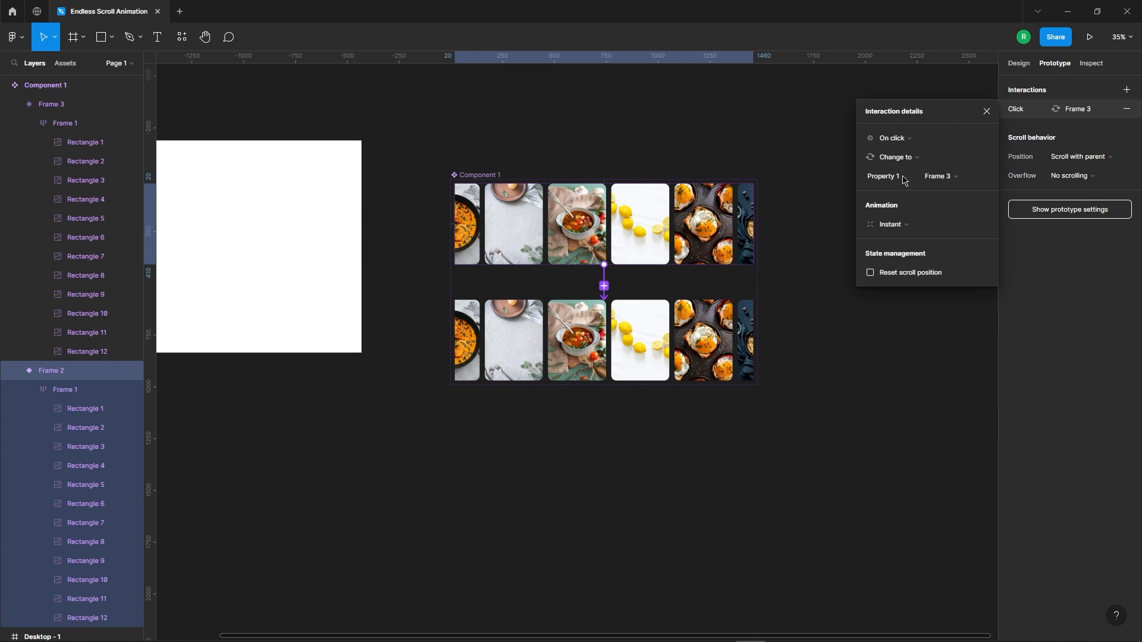
click(916, 146)
click(907, 287)
click(956, 138)
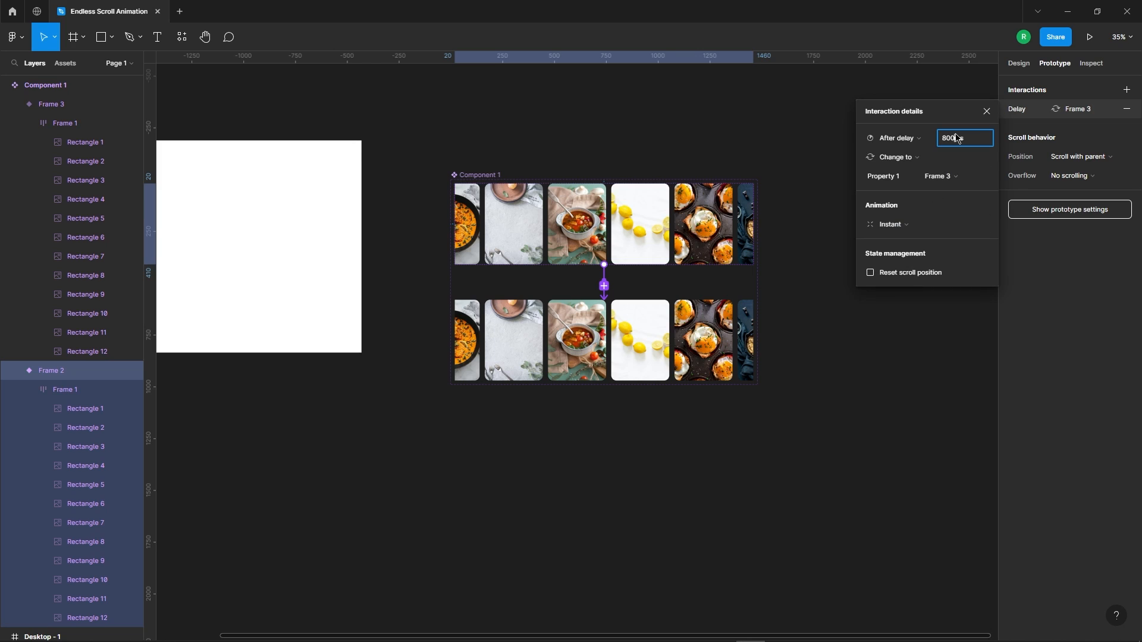
key(Return)
Step: Set the Frame 2 to Frame 3 transition to Smart animate with Linear easing and a duration of 10000 ms
click(903, 226)
click(898, 253)
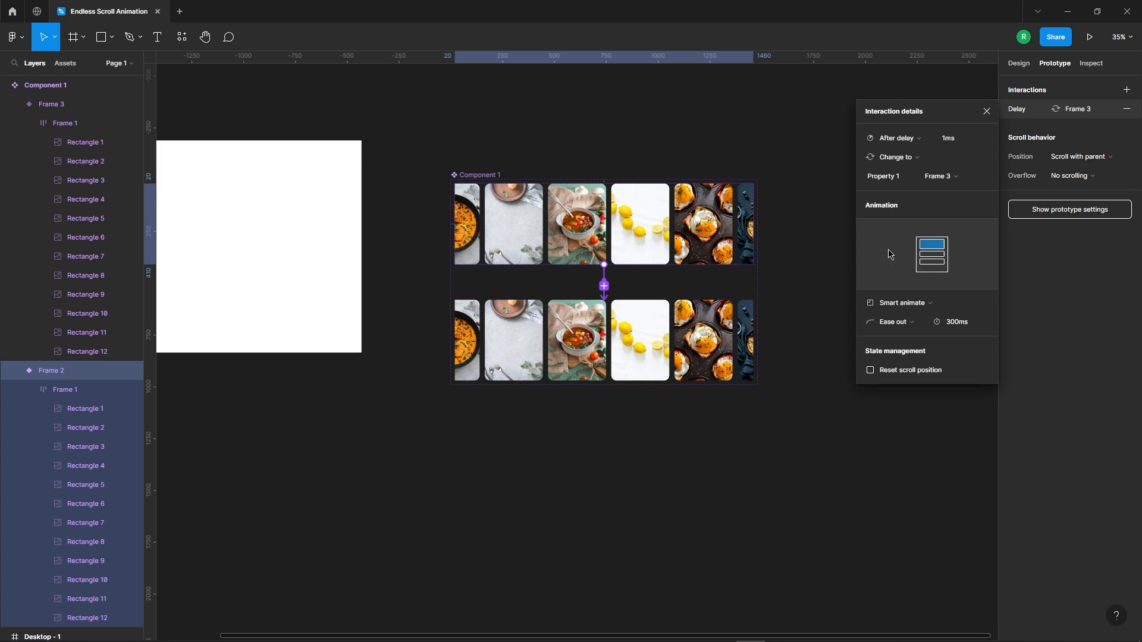
click(903, 323)
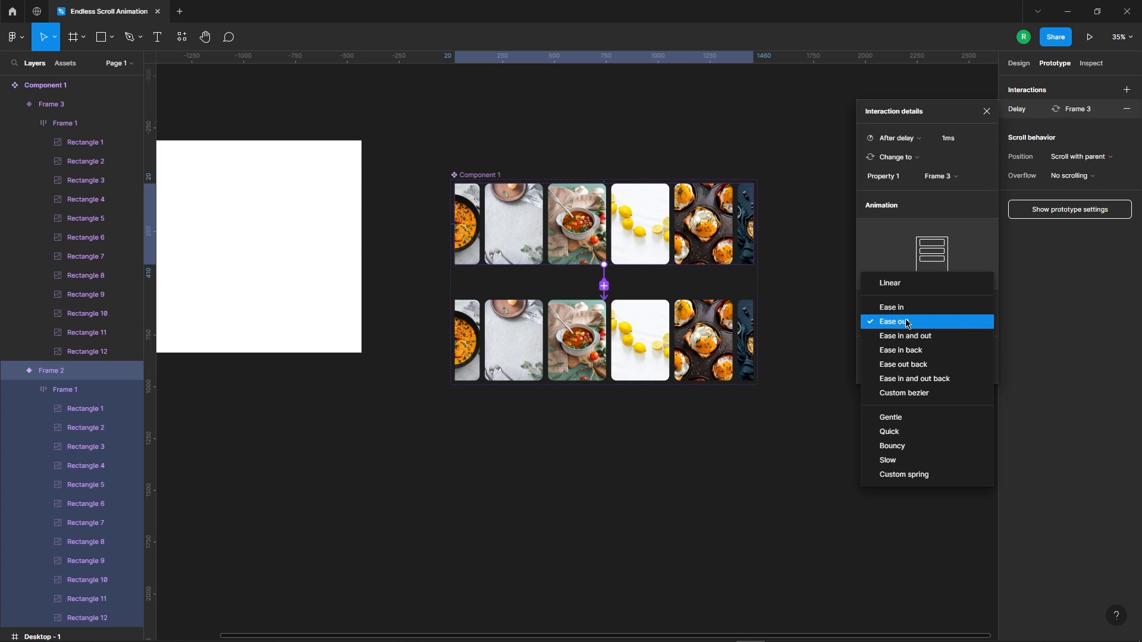
click(887, 283)
click(954, 324)
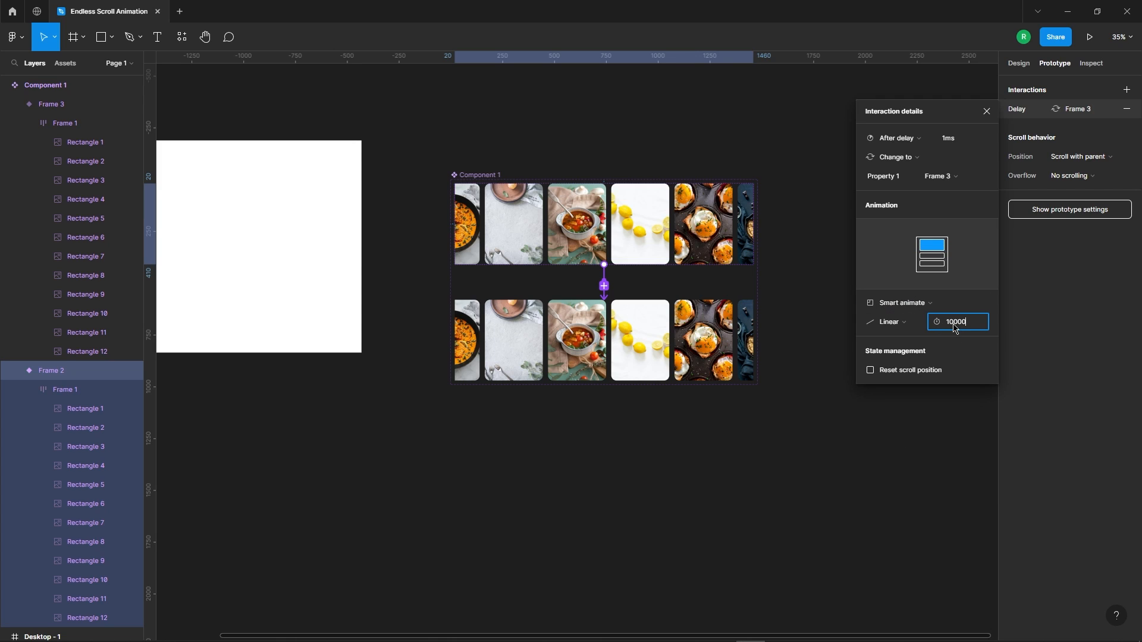
key(Return)
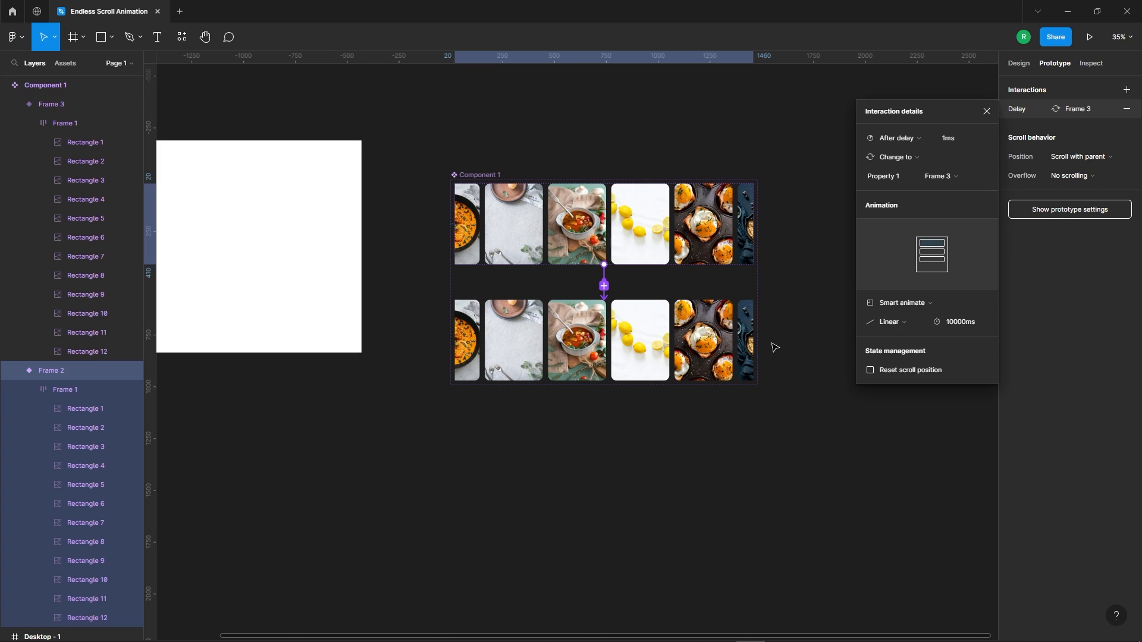
Step: Link the Frame 3 variant back to Frame 2 with a Change to interaction after a 1 ms delay
click(685, 337)
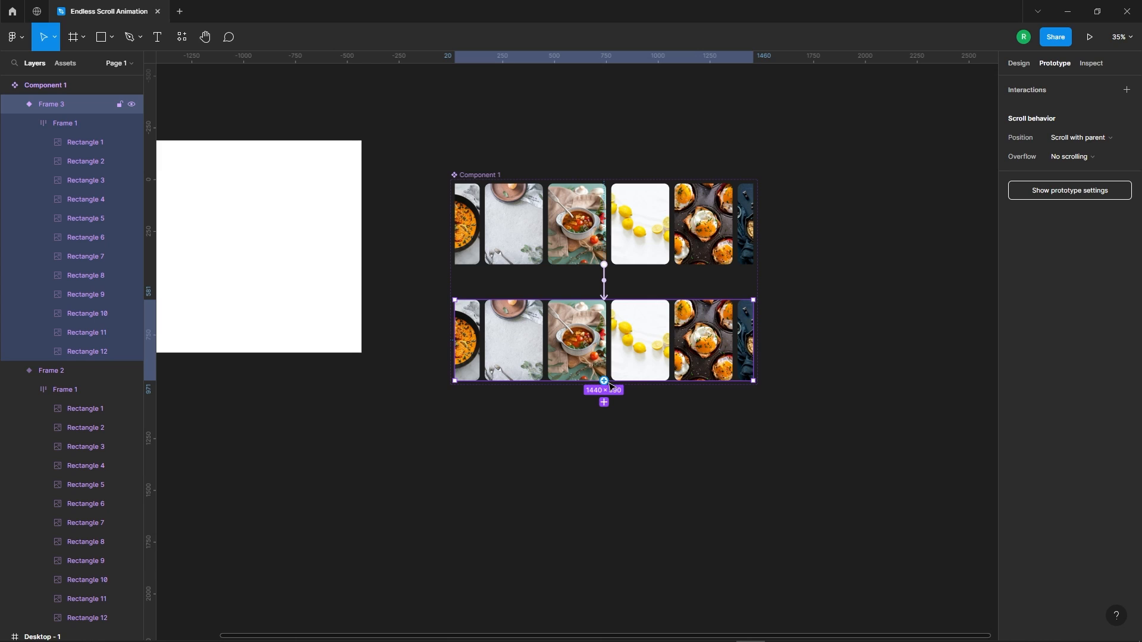
drag(604, 381, 597, 243)
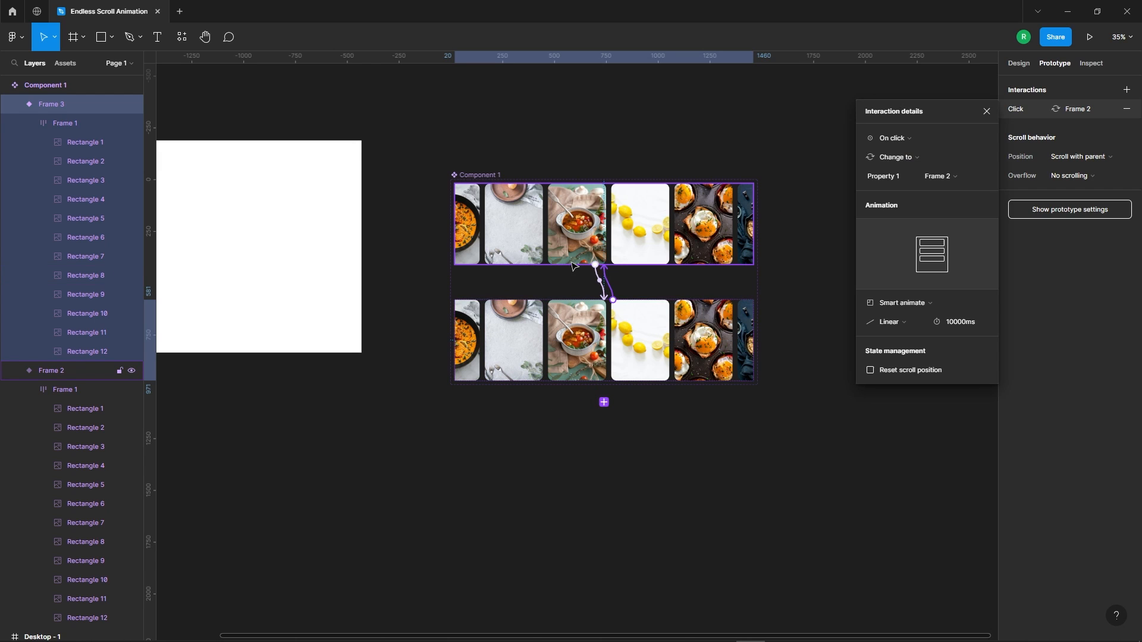
click(909, 142)
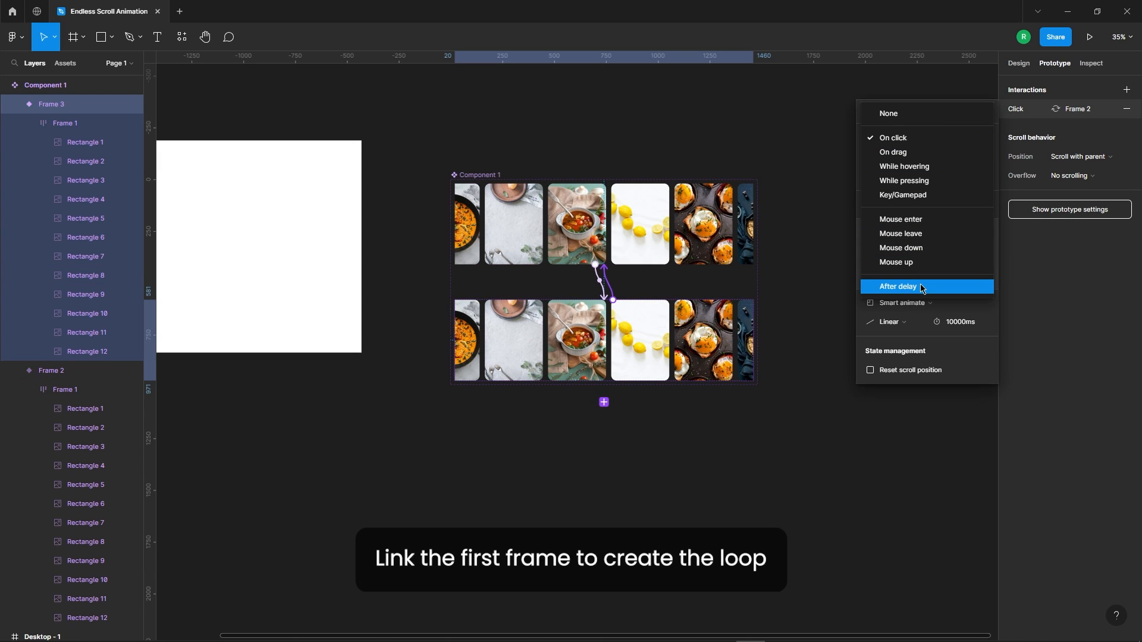
click(919, 283)
click(967, 142)
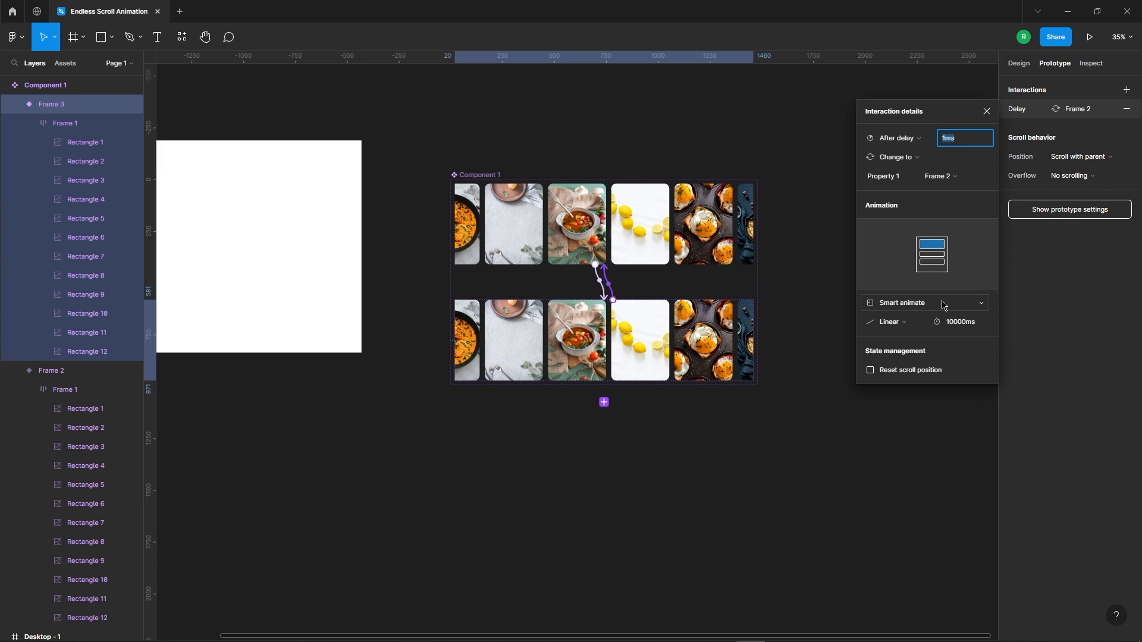
Step: Set the animation of the Frame 3 to Frame 2 interaction to Instant
click(922, 303)
click(918, 270)
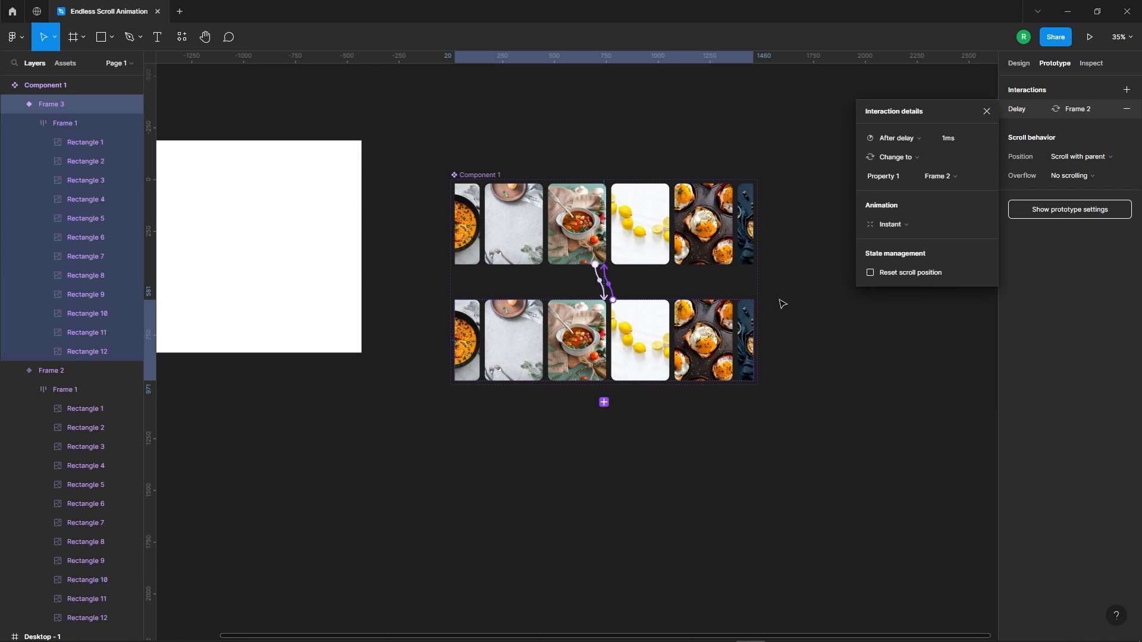
scroll(829, 324, down, 1)
click(808, 332)
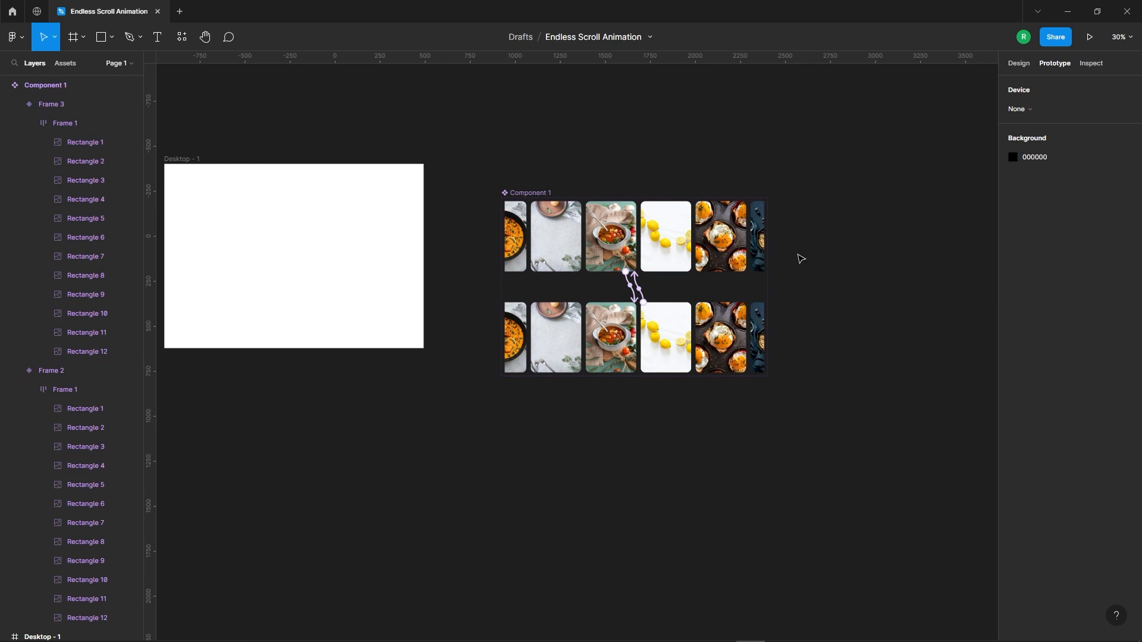
Step: Place an instance of Component 1 across the full width of the Desktop - 1 frame, at about Y 345
scroll(809, 244, down, 3)
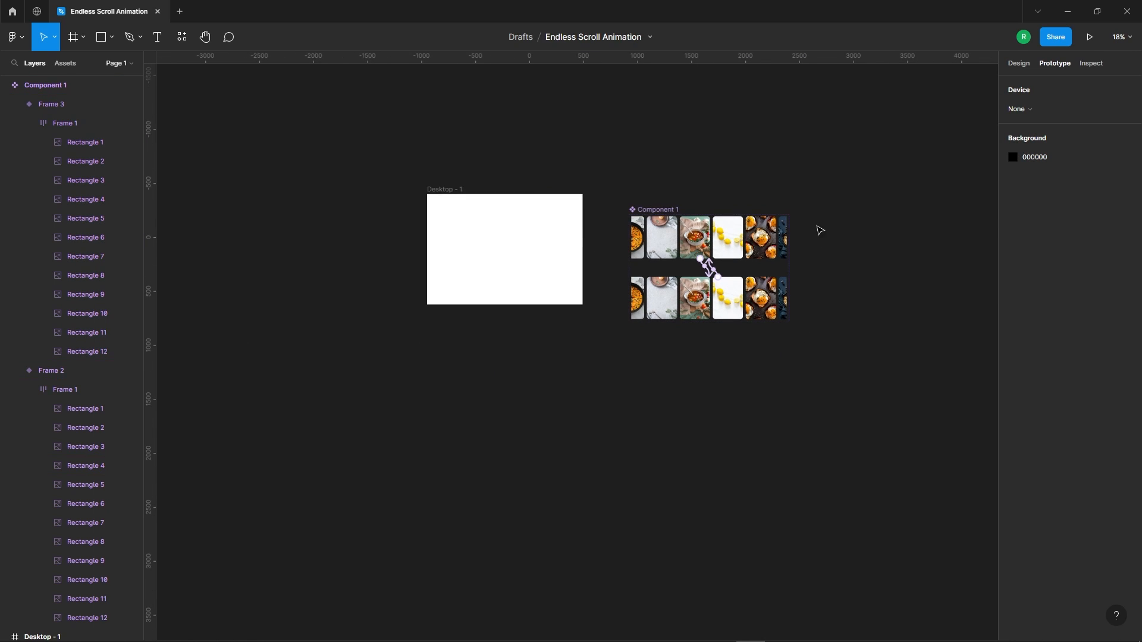
click(65, 63)
drag(72, 150, 479, 266)
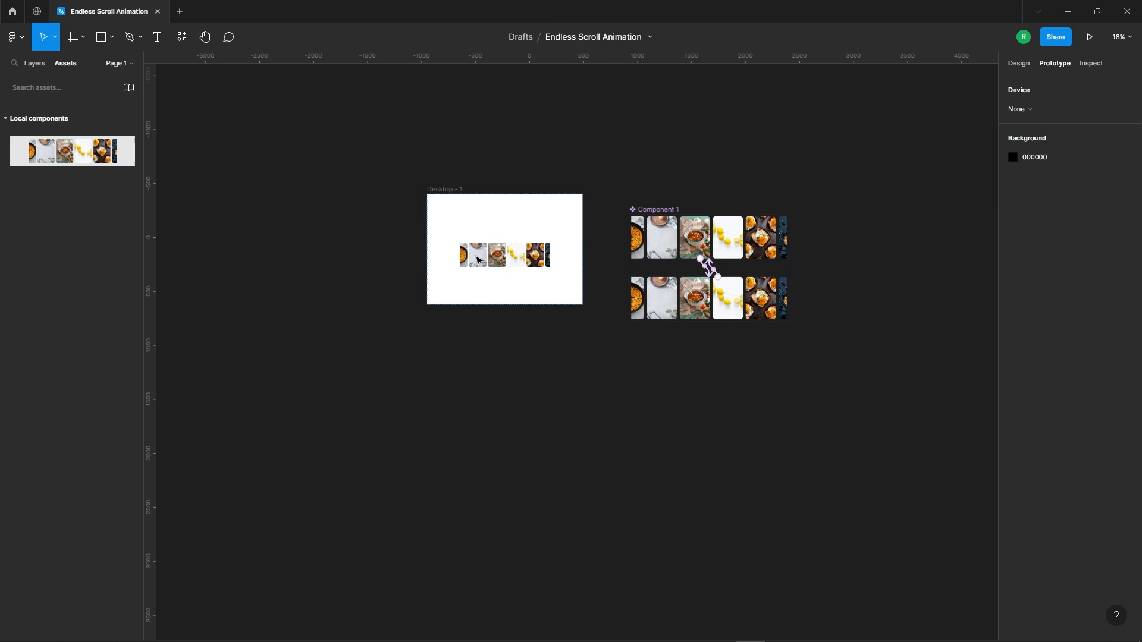
scroll(654, 306, up, 3)
drag(607, 303, 586, 296)
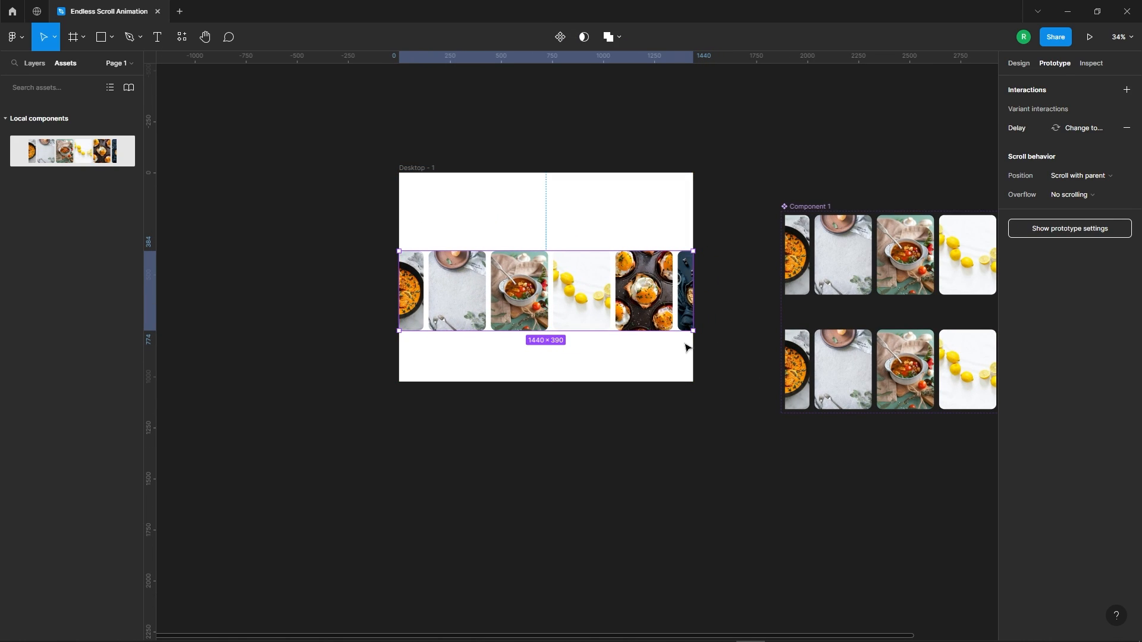
scroll(687, 348, up, 2)
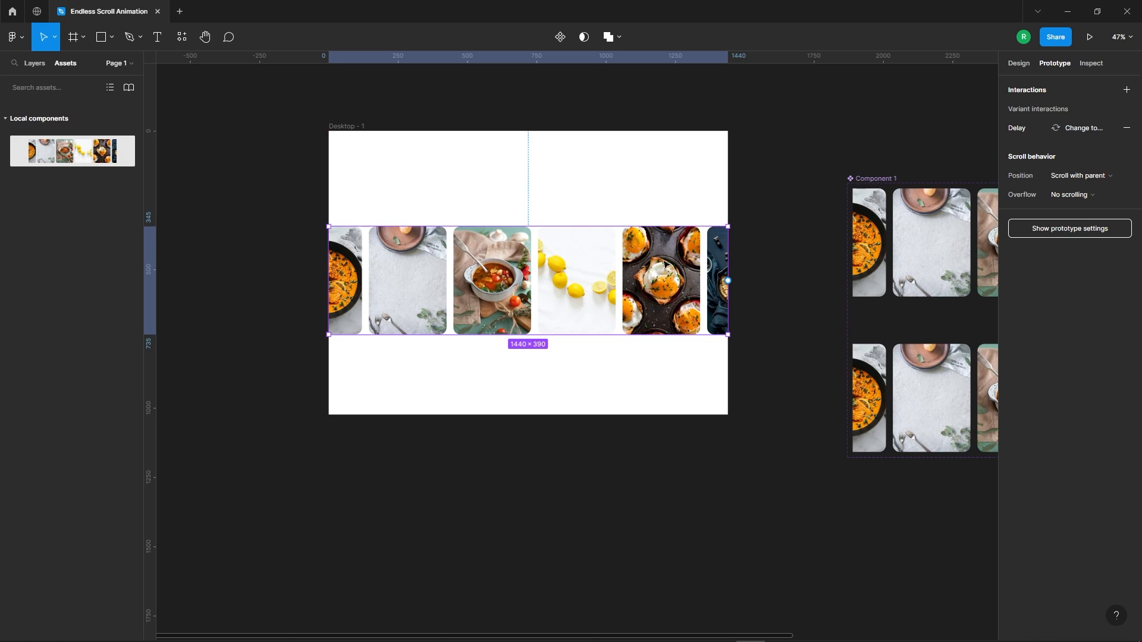
Step: Add a flow starting point to the Desktop - 1 frame
click(769, 184)
click(592, 303)
click(558, 215)
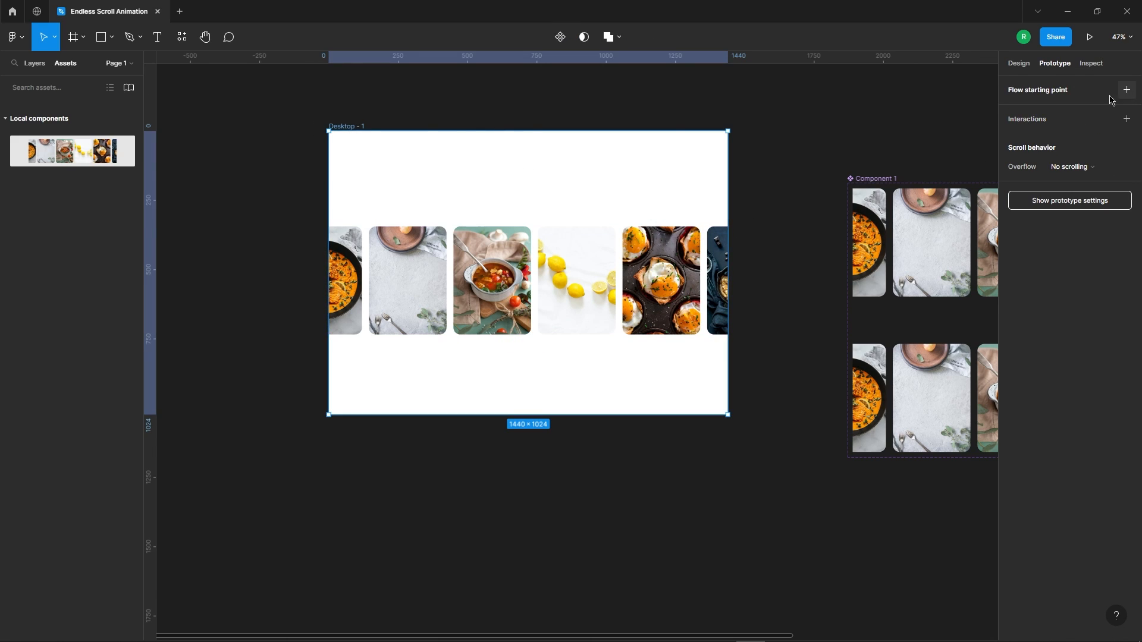
click(1127, 89)
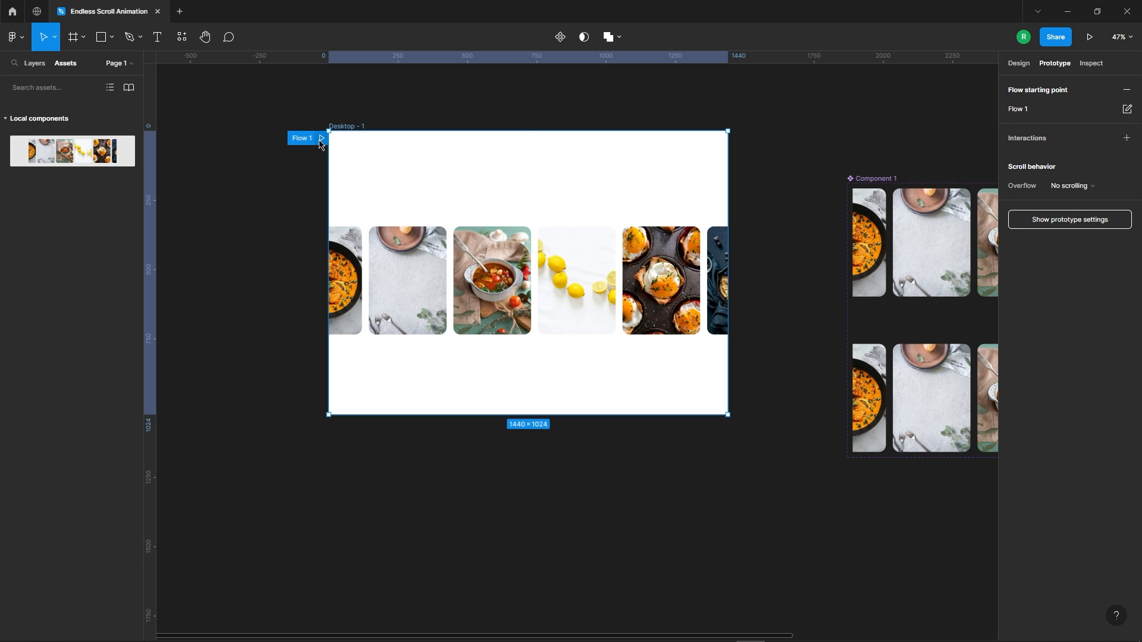
Step: Play Flow 1 to preview the looping card animation, and return to the design file
click(321, 139)
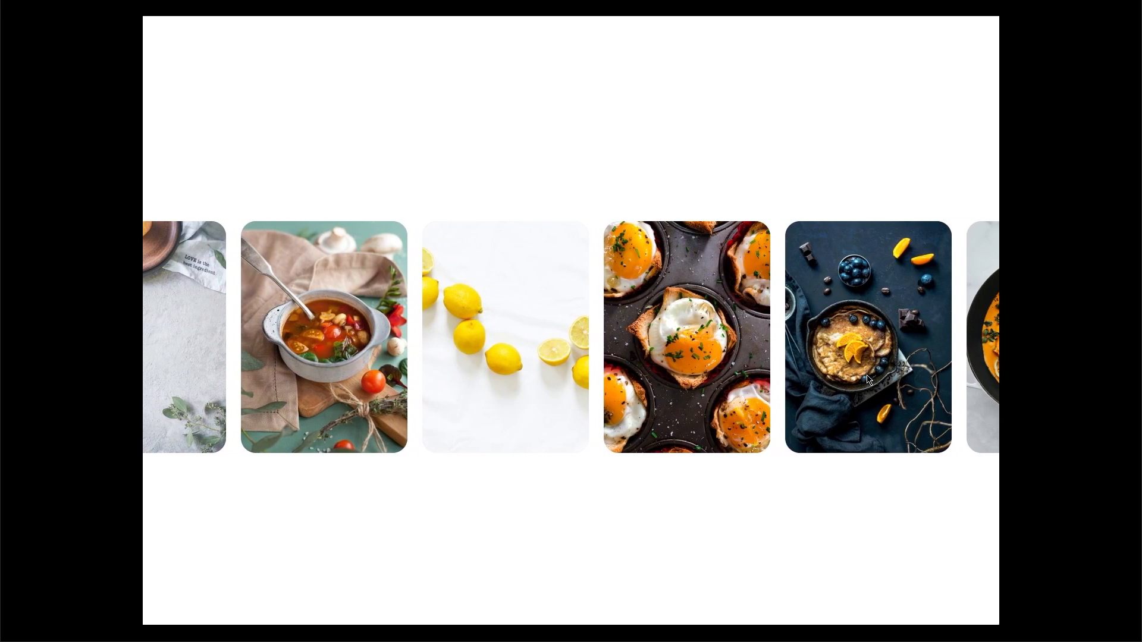
key(Escape)
click(132, 10)
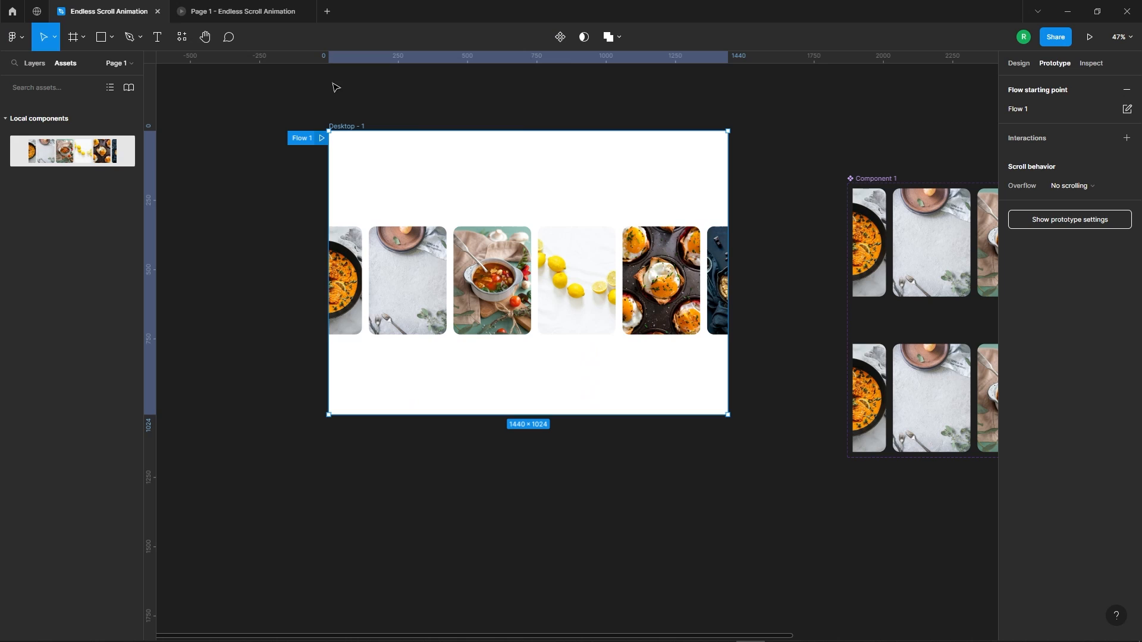
click(738, 495)
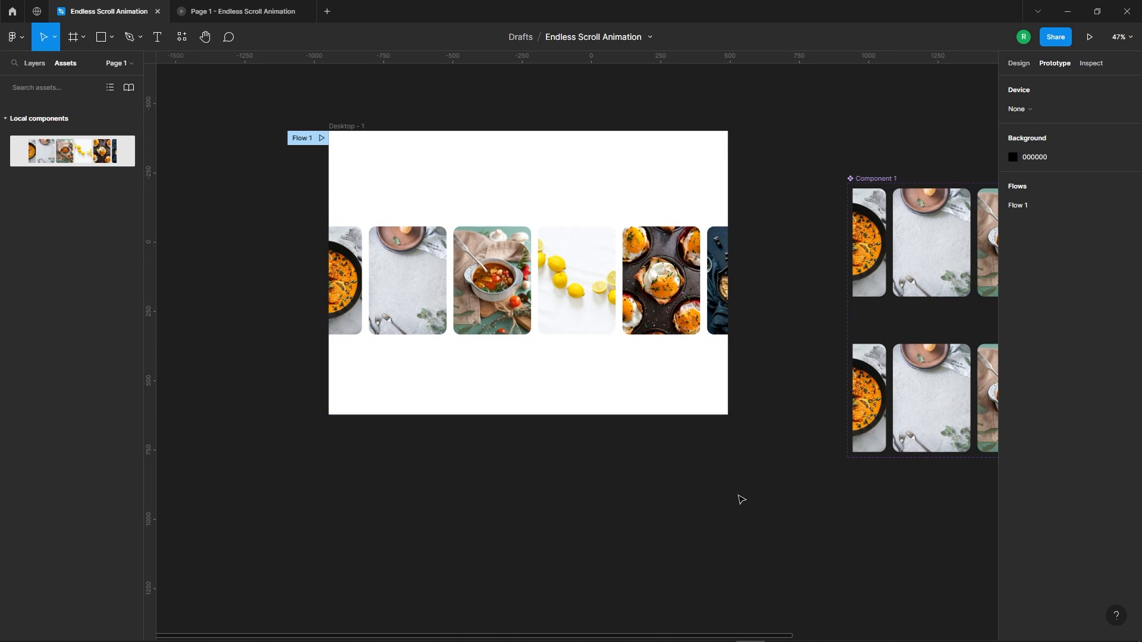
Step: Add the text "Horizontal Scrolling" on the empty canvas below the Desktop - 1 frame
click(158, 38)
scroll(530, 204, down, 2)
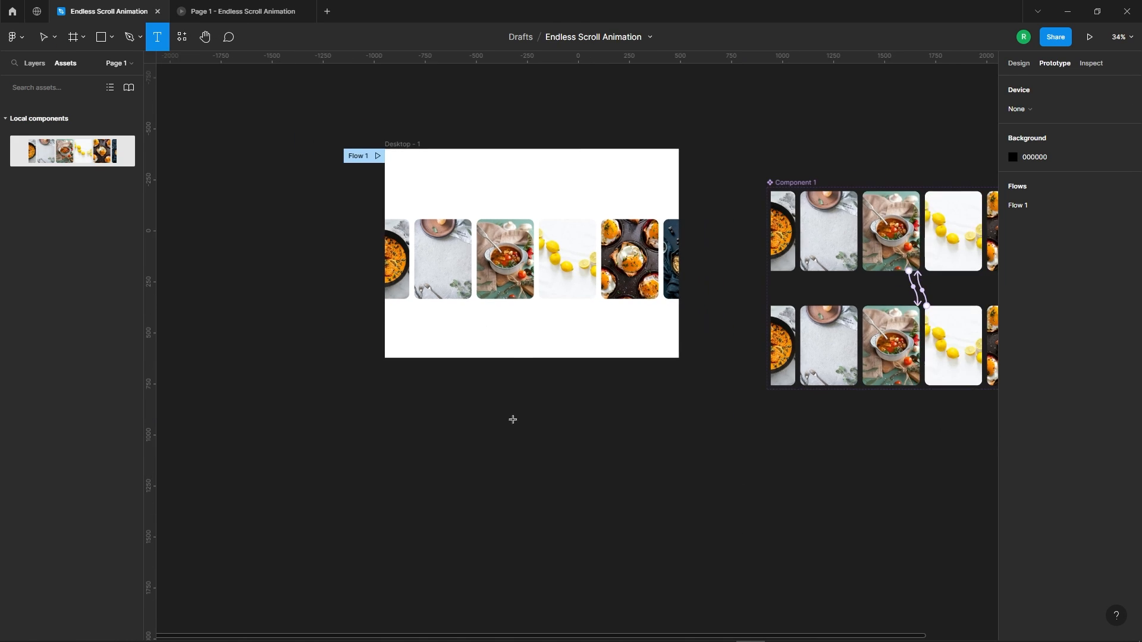
scroll(493, 461, up, 3)
click(469, 374)
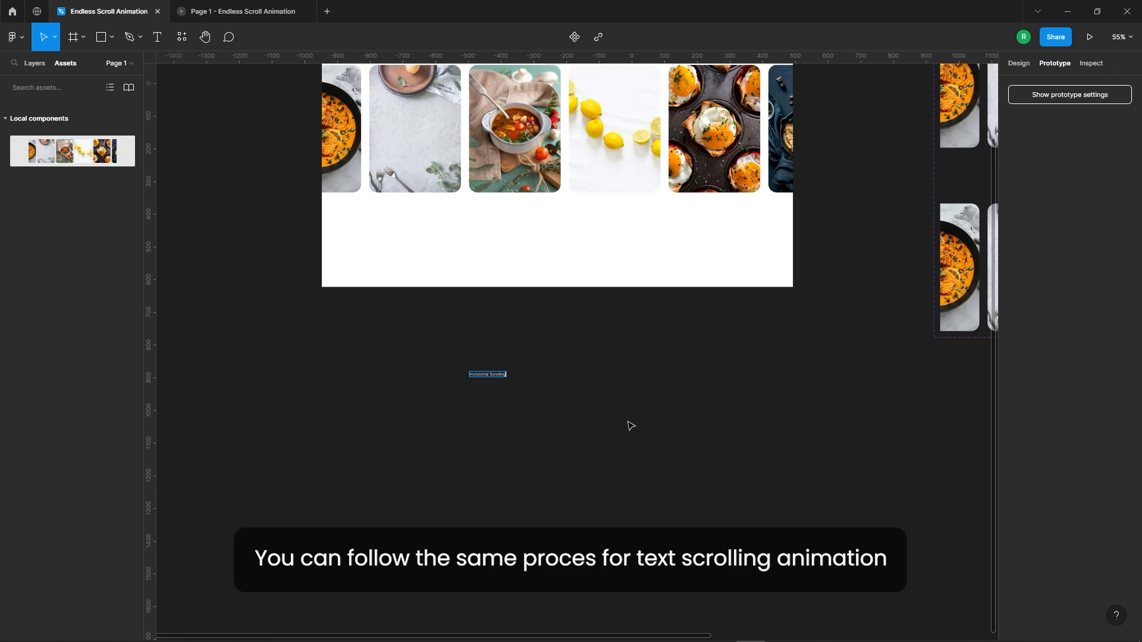
key(Escape)
Step: Set the Horizontal Scrolling text's font to GRIFTER and its size to 52
click(1019, 68)
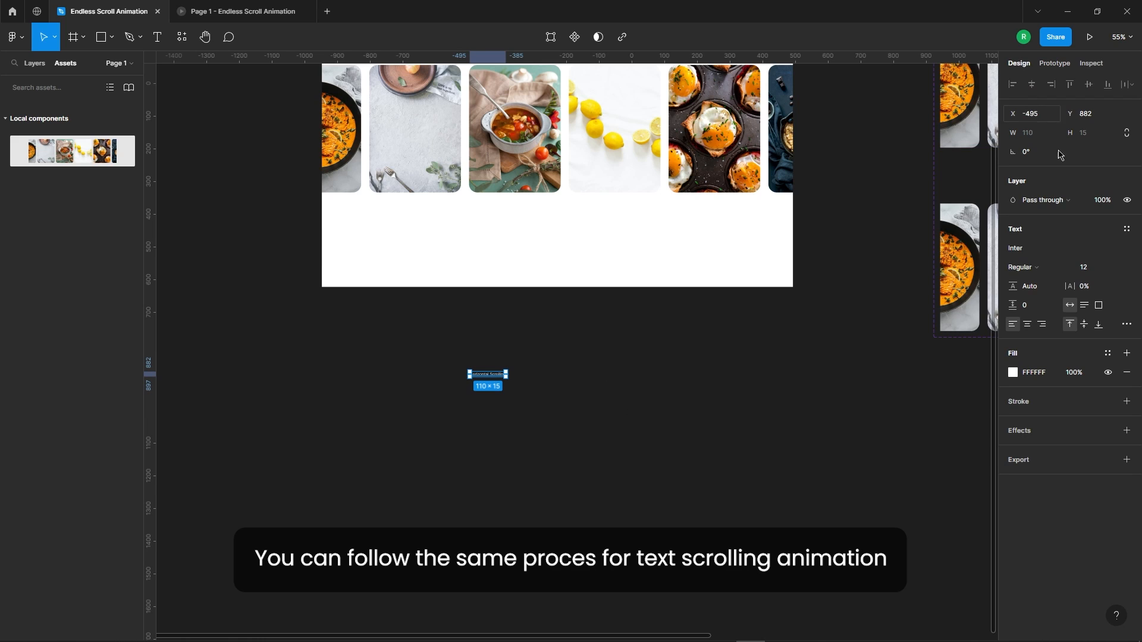
click(1035, 248)
text(Graduate)
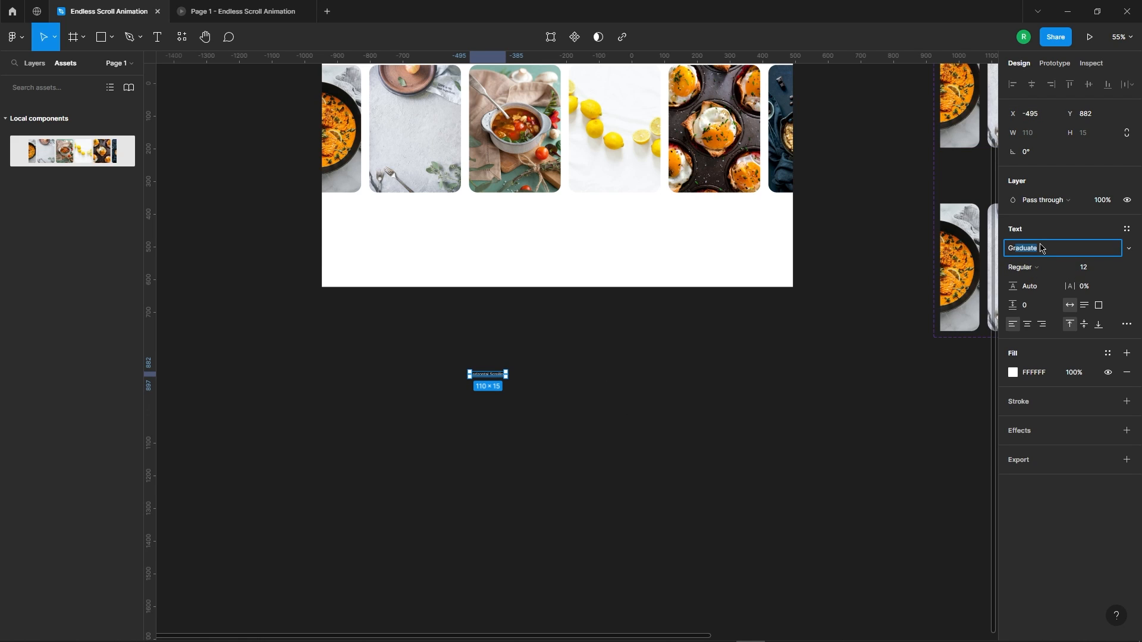
key(Return)
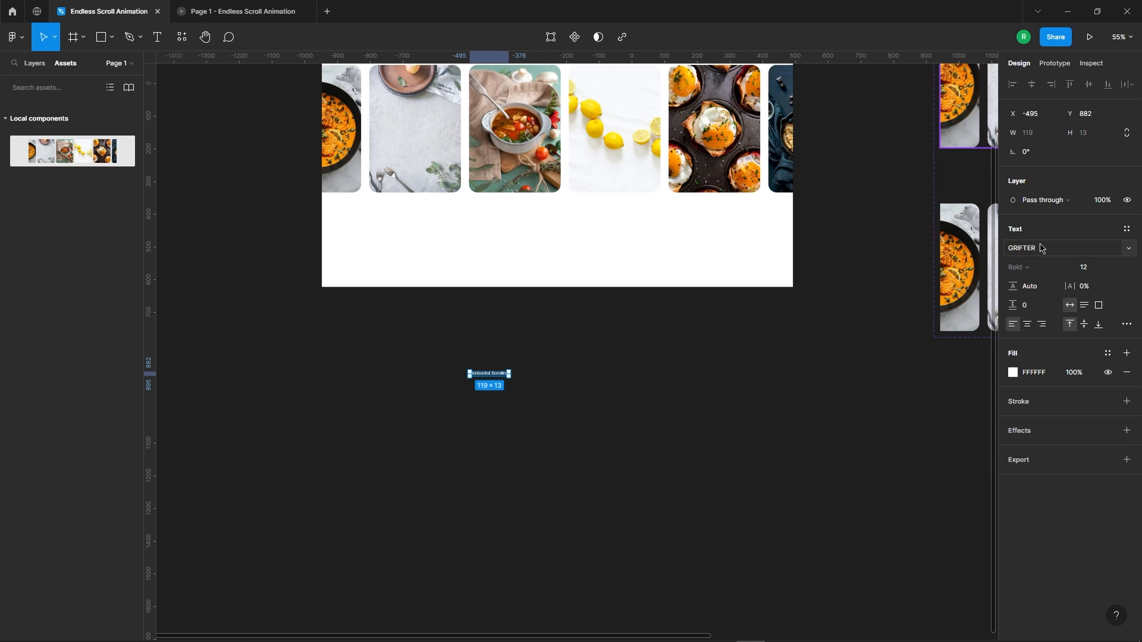
click(1084, 267)
text(22)
key(Return)
text(52)
key(Return)
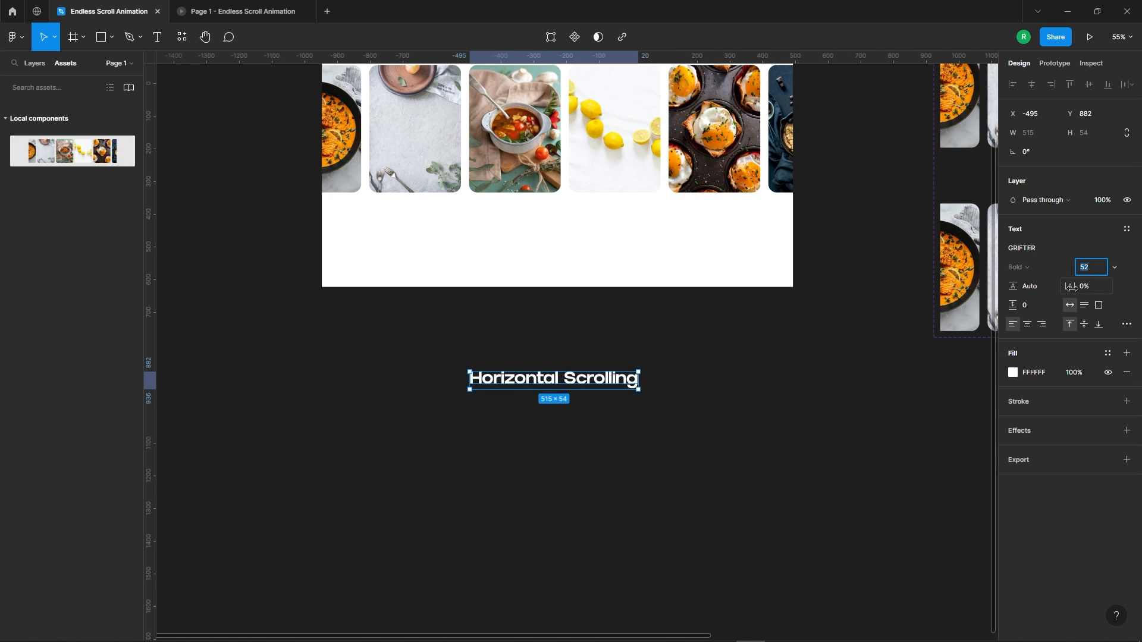
Step: Move the text to about X -681, Y 830 and fill it with the green sampled from the soup photo's background
click(582, 397)
scroll(501, 395, up, 5)
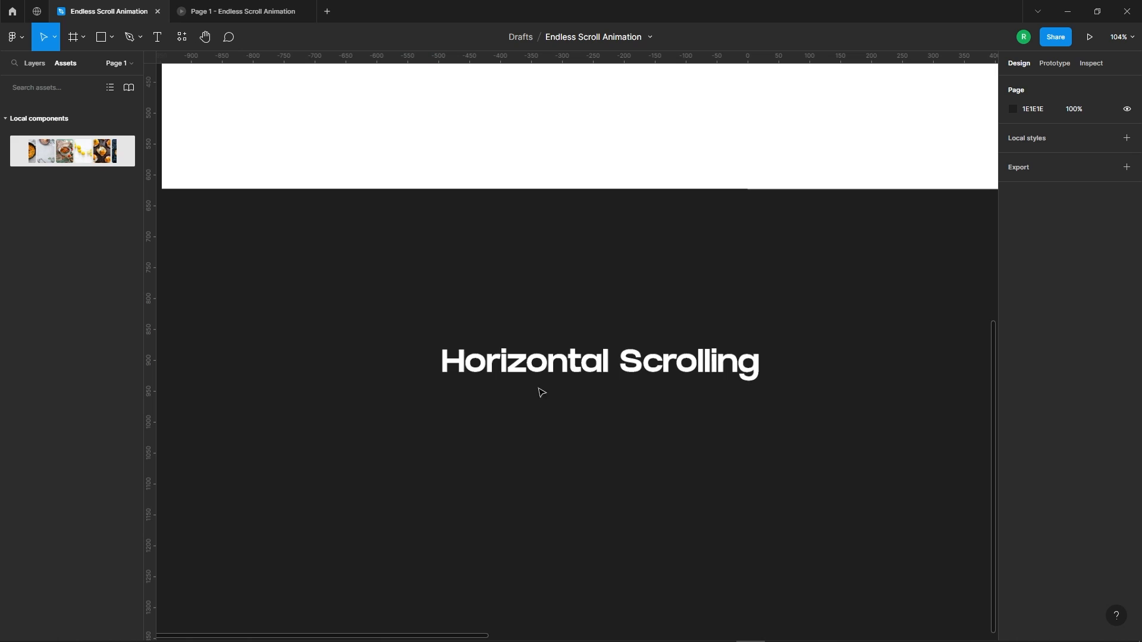
drag(606, 364, 491, 330)
scroll(660, 306, down, 5)
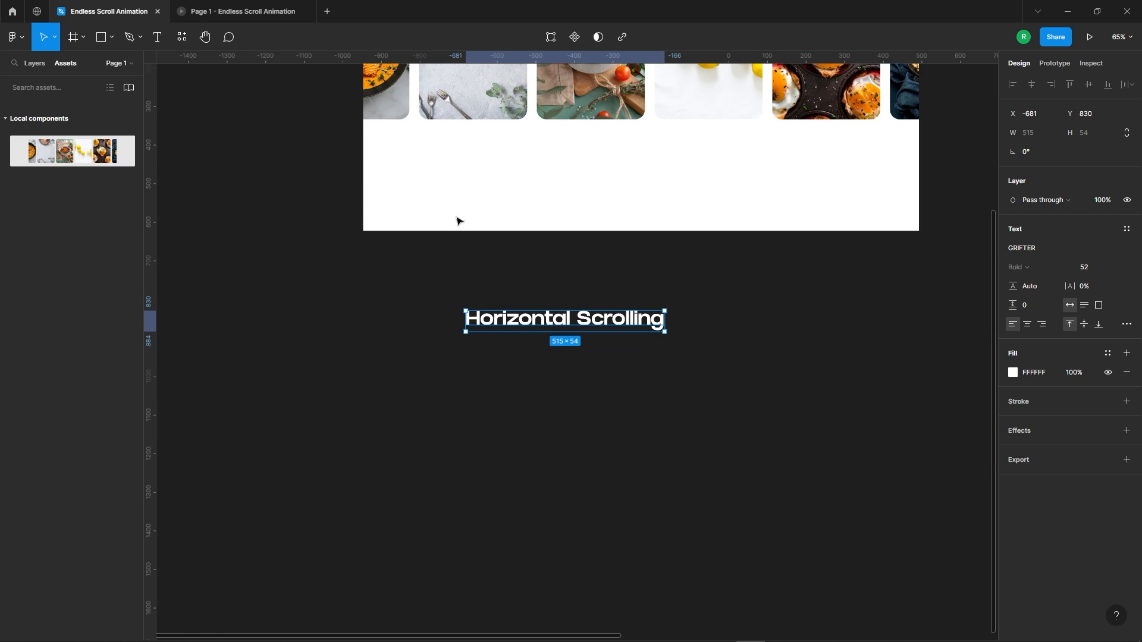
click(1013, 372)
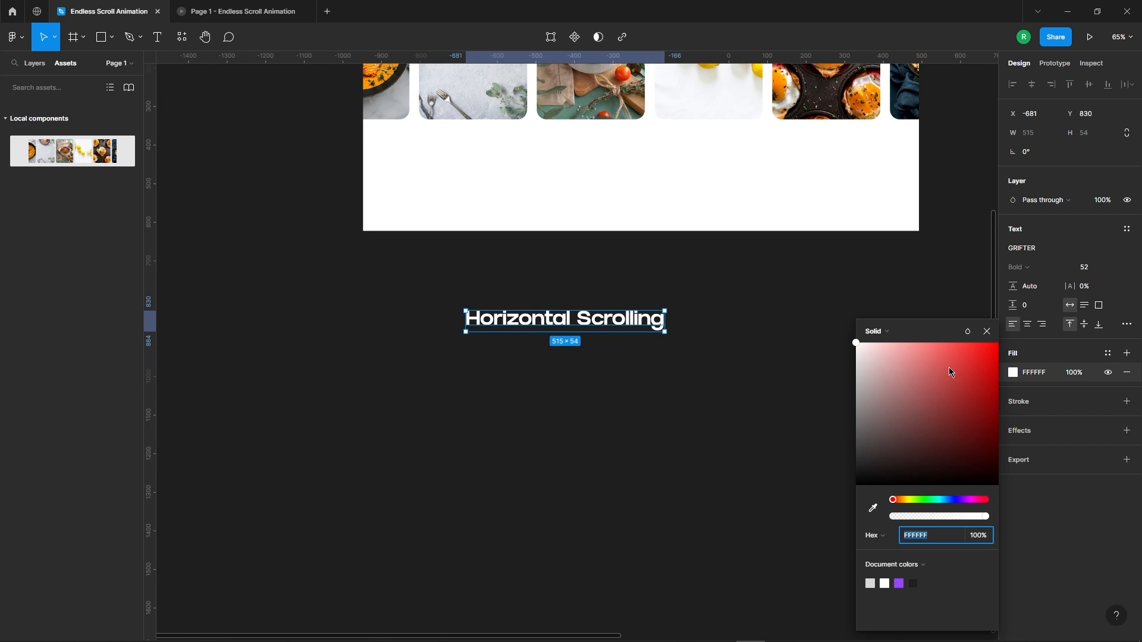
scroll(747, 321, up, 5)
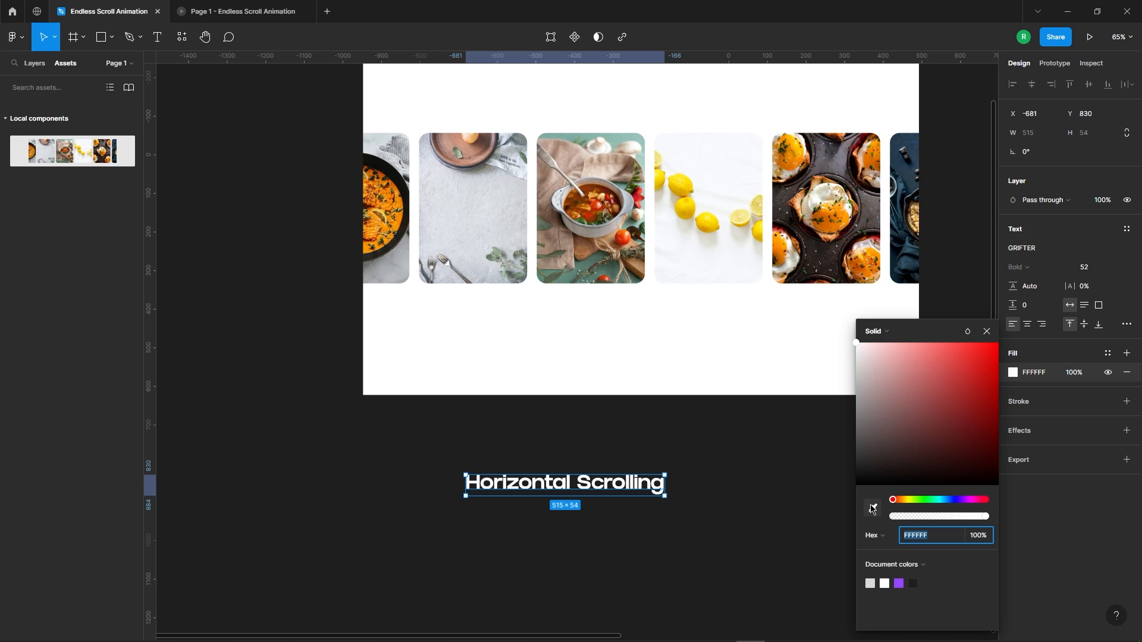
click(873, 507)
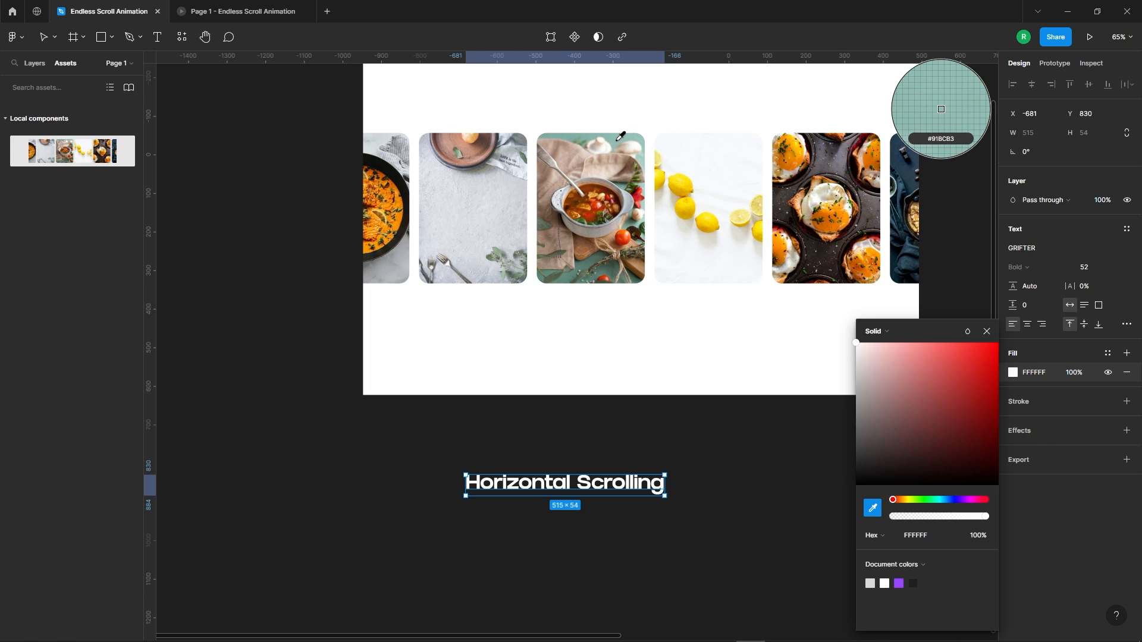
click(625, 172)
Step: Place the Horizontal Scrolling text in Desktop - 1 above the card row, at about X 216, Y 220
drag(562, 493, 543, 156)
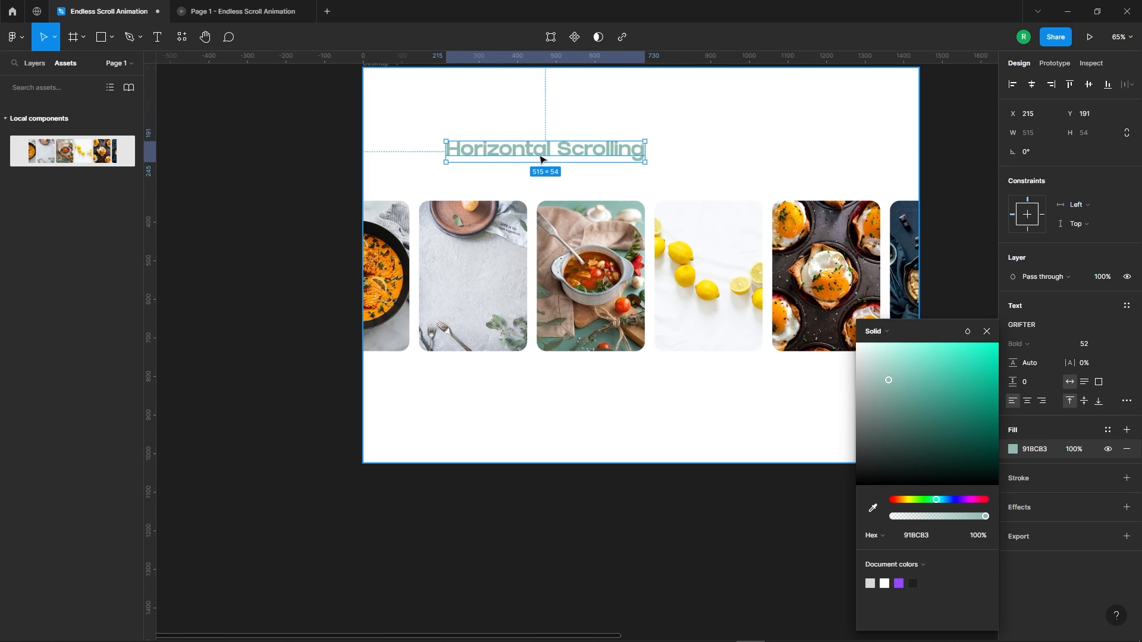
click(691, 132)
click(535, 159)
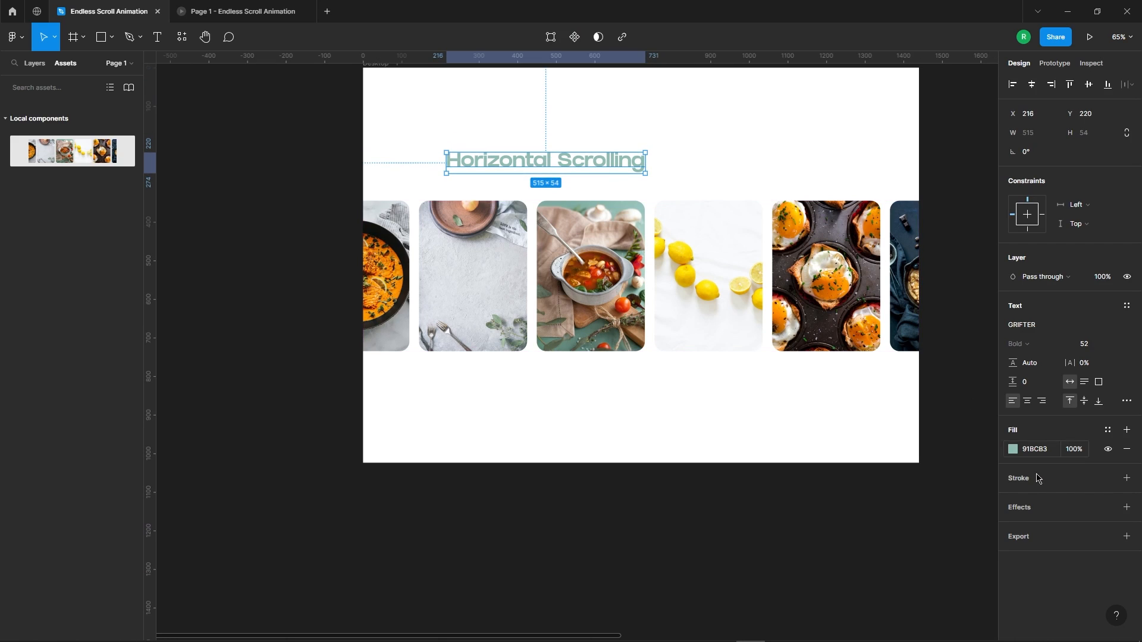
Step: Darken the heading's fill to 579E8F and shift the heading to about X 28, Y 229
click(1015, 451)
drag(894, 393, 920, 402)
click(297, 179)
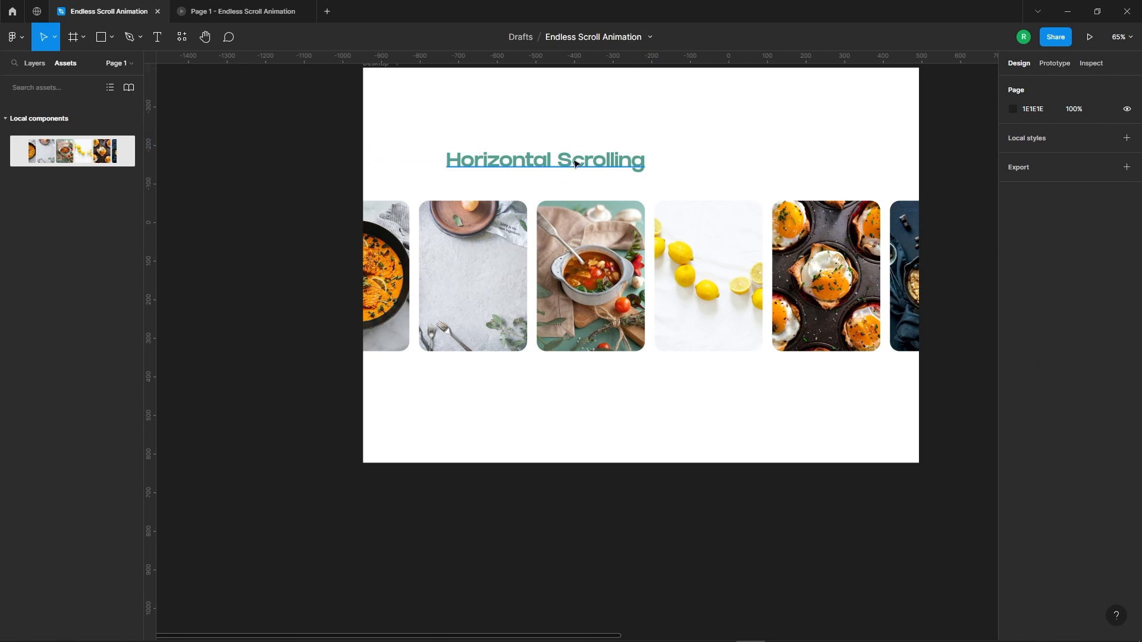
drag(579, 160, 506, 163)
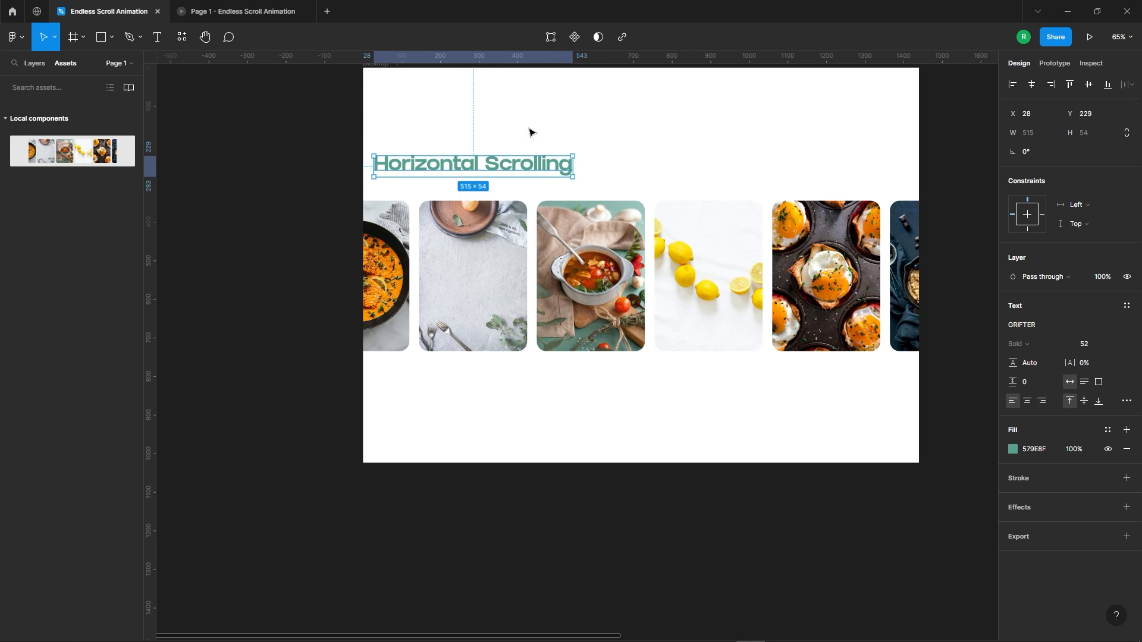
key(Escape)
Step: Draw a circle about 15 × 15 px just after the end of the Horizontal Scrolling heading
scroll(568, 171, up, 3)
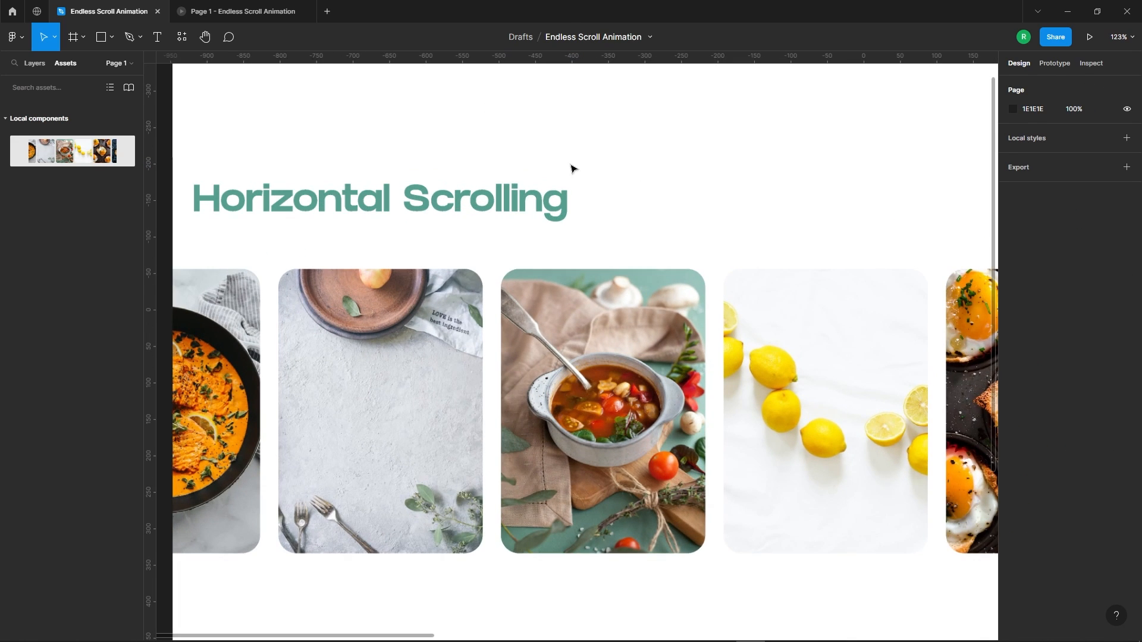
click(112, 37)
click(88, 116)
scroll(489, 184, up, 4)
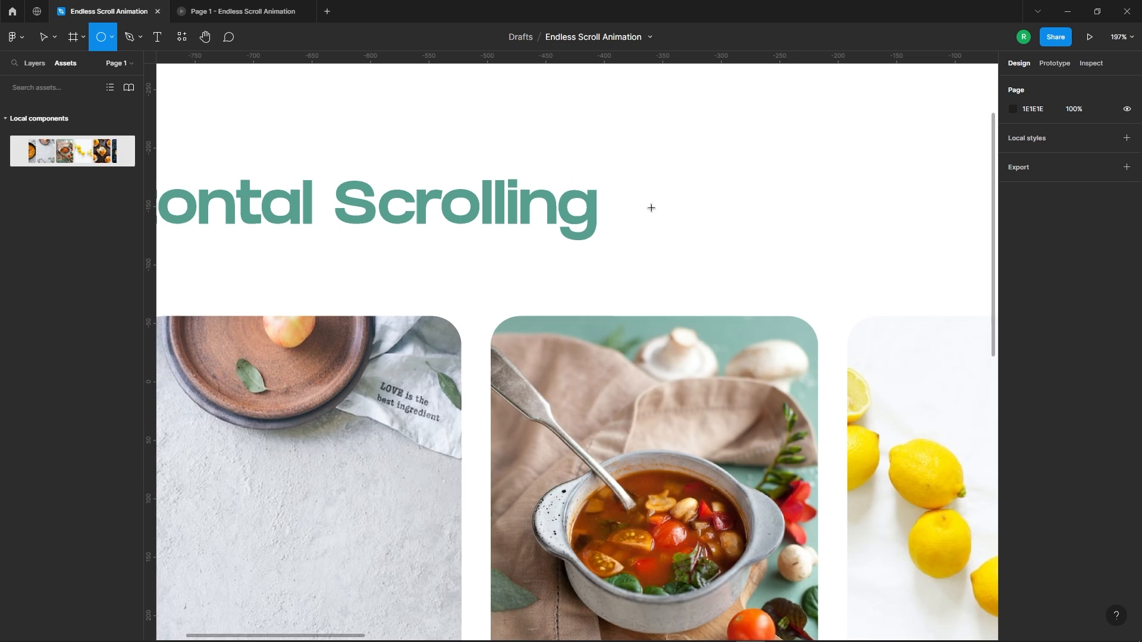
drag(608, 203, 625, 220)
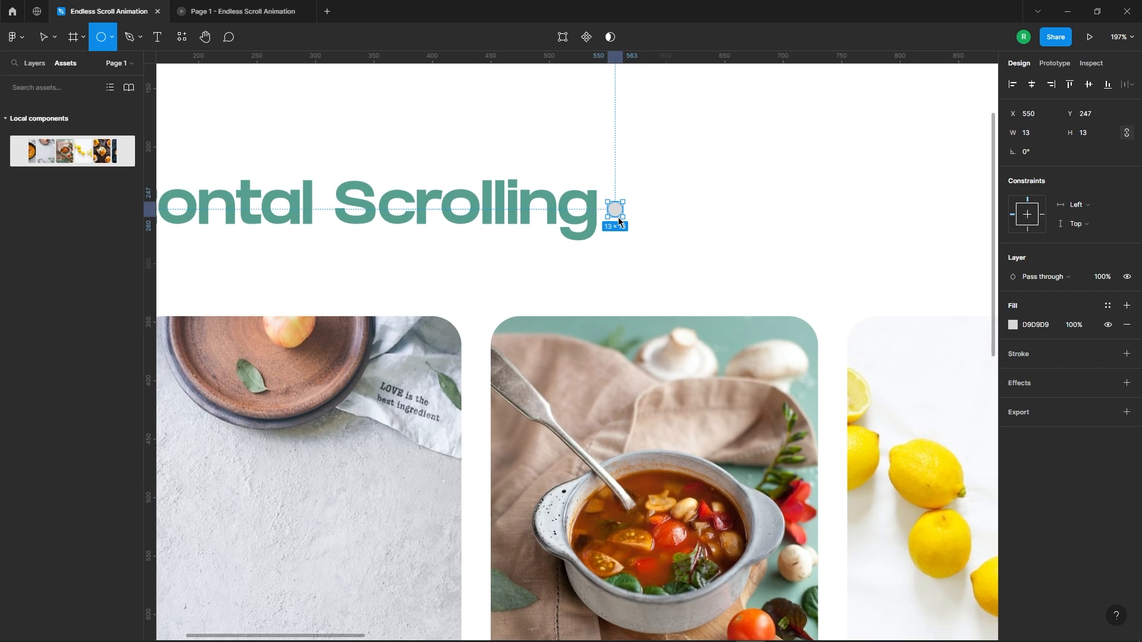
Step: Fill the small circle with the heading's green, 579E8F, sampled from the text
click(1013, 326)
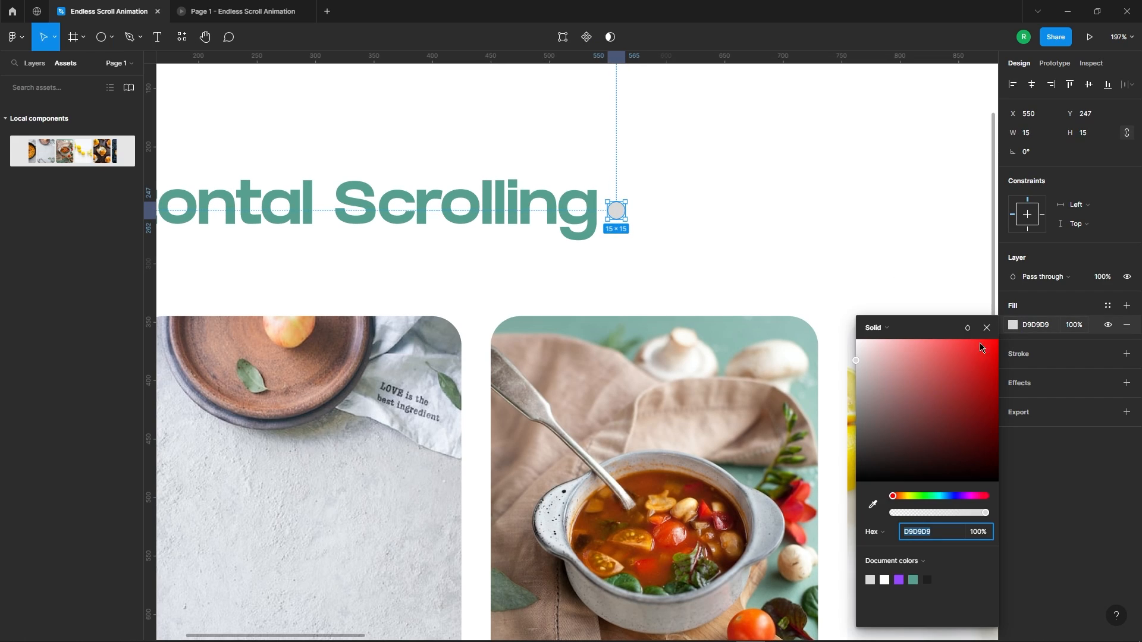
click(873, 504)
click(589, 214)
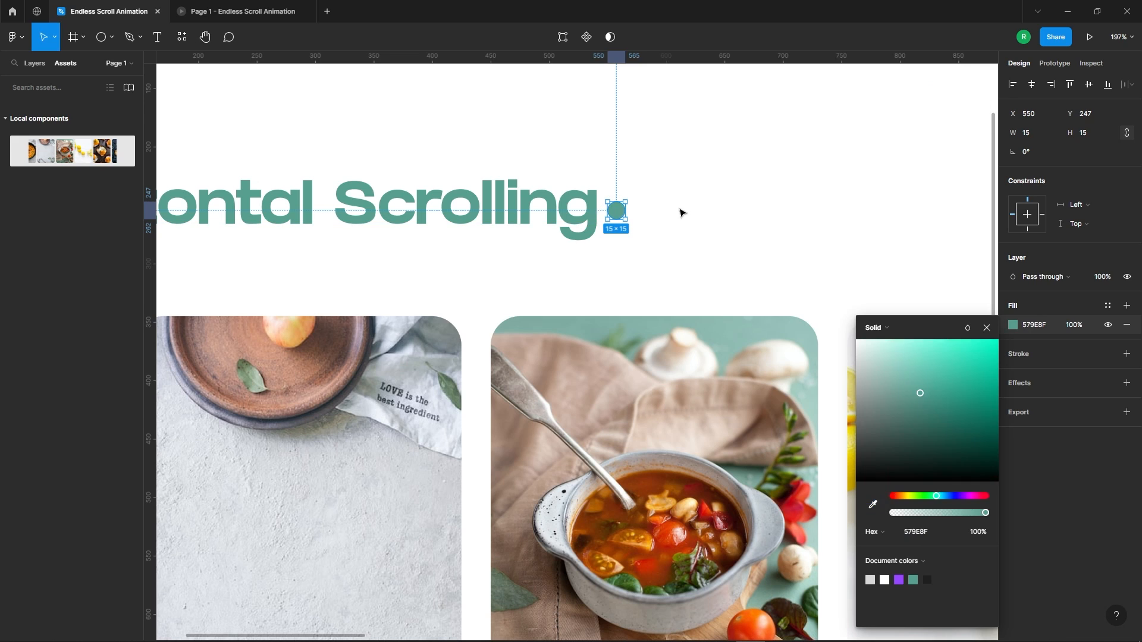
click(681, 211)
Step: Move the heading and dot together out of Desktop - 1 onto the empty canvas and wrap them in an auto layout
click(616, 211)
shift+click(583, 208)
scroll(686, 184, down, 10)
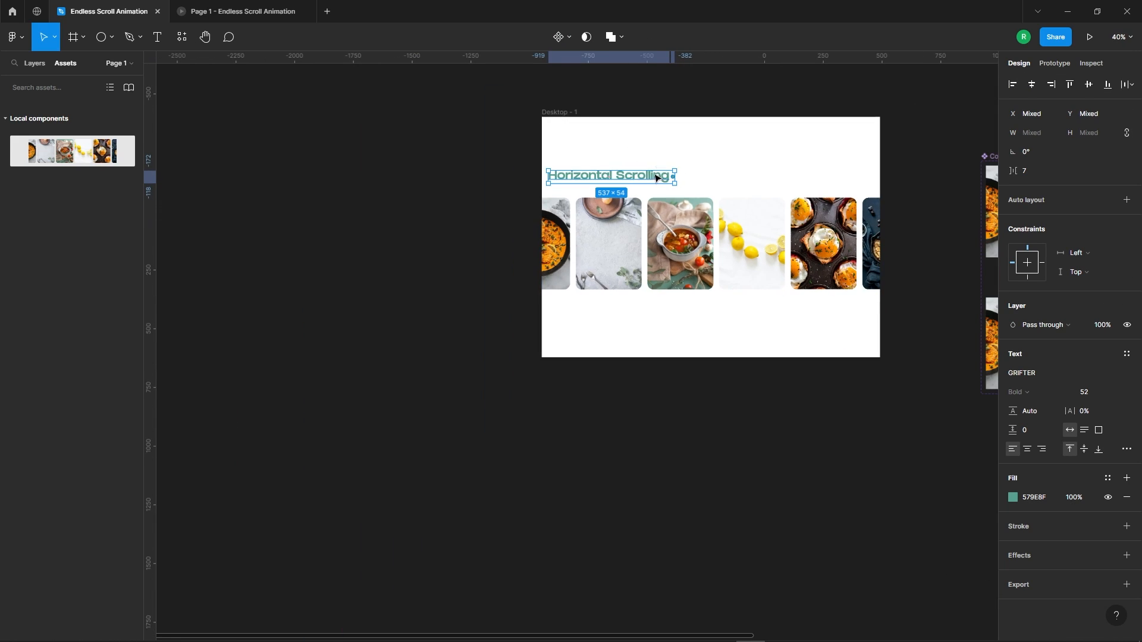
drag(658, 179, 360, 250)
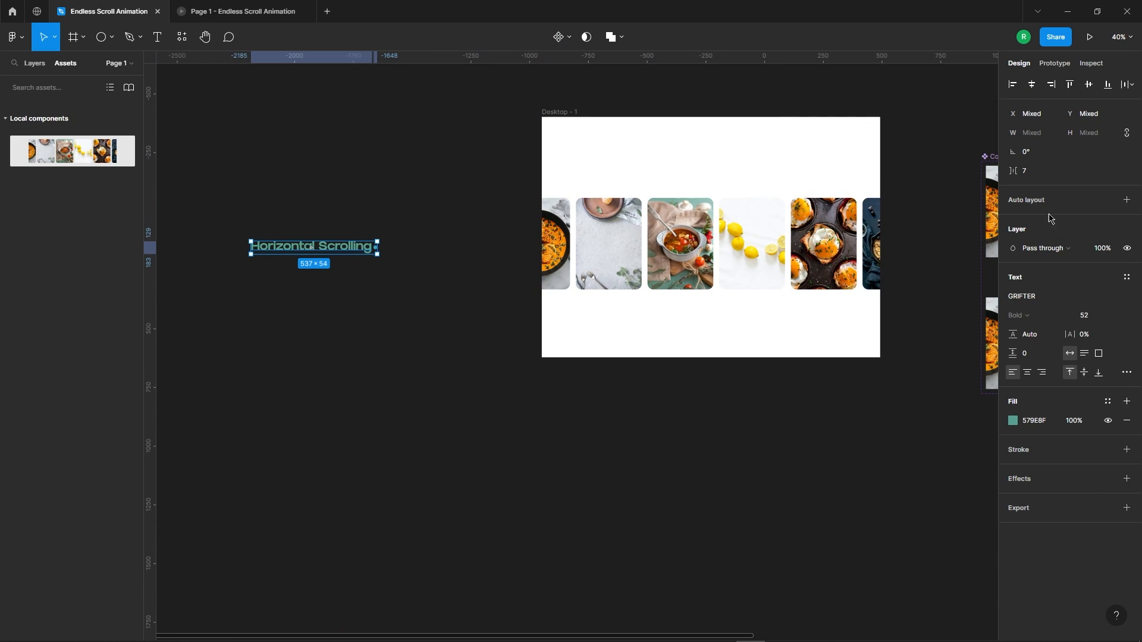
click(1128, 201)
click(523, 294)
Step: Duplicate the text and dot three times inside the auto layout frame to form one long row
scroll(272, 248, up, 4)
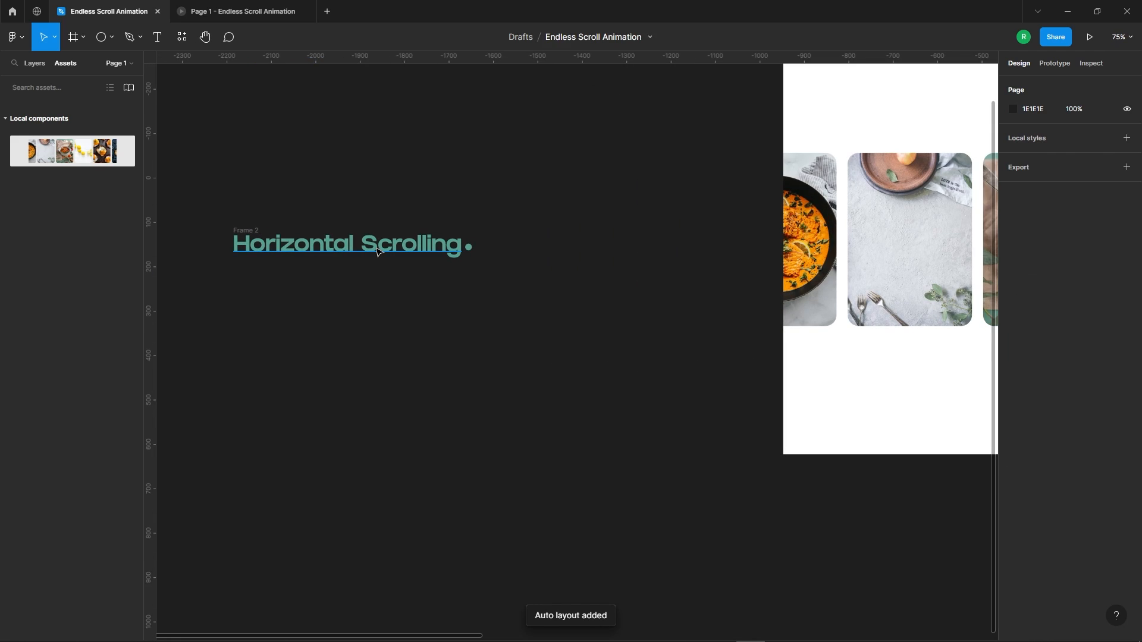
click(377, 249)
shift+click(470, 248)
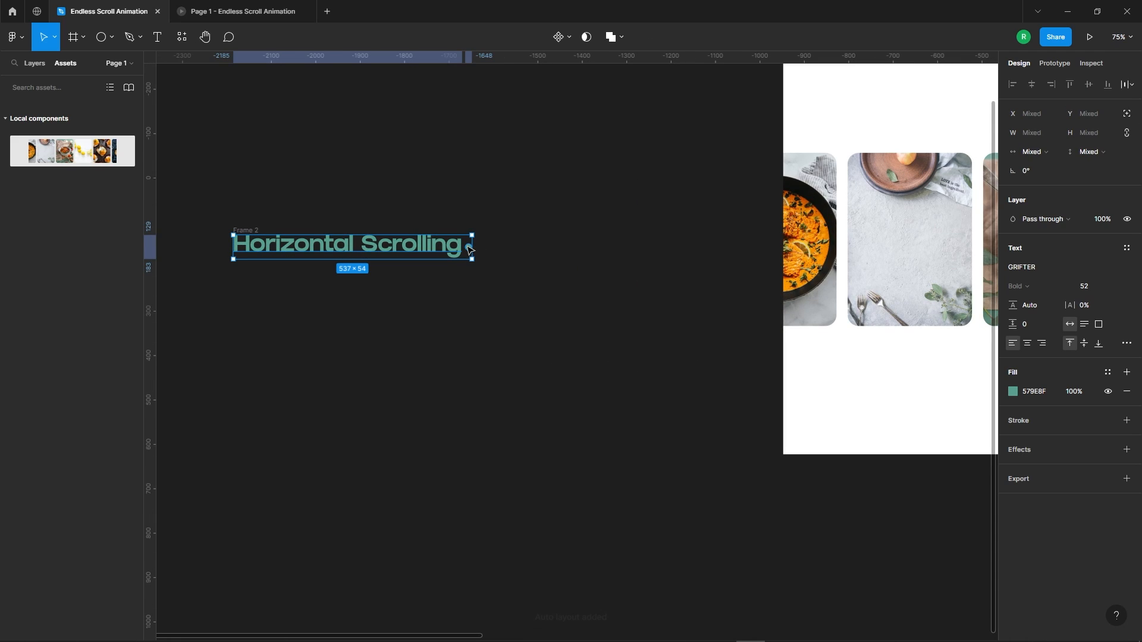
key(ctrl+d)
key(ctrl+d)
key(ctrl+d)
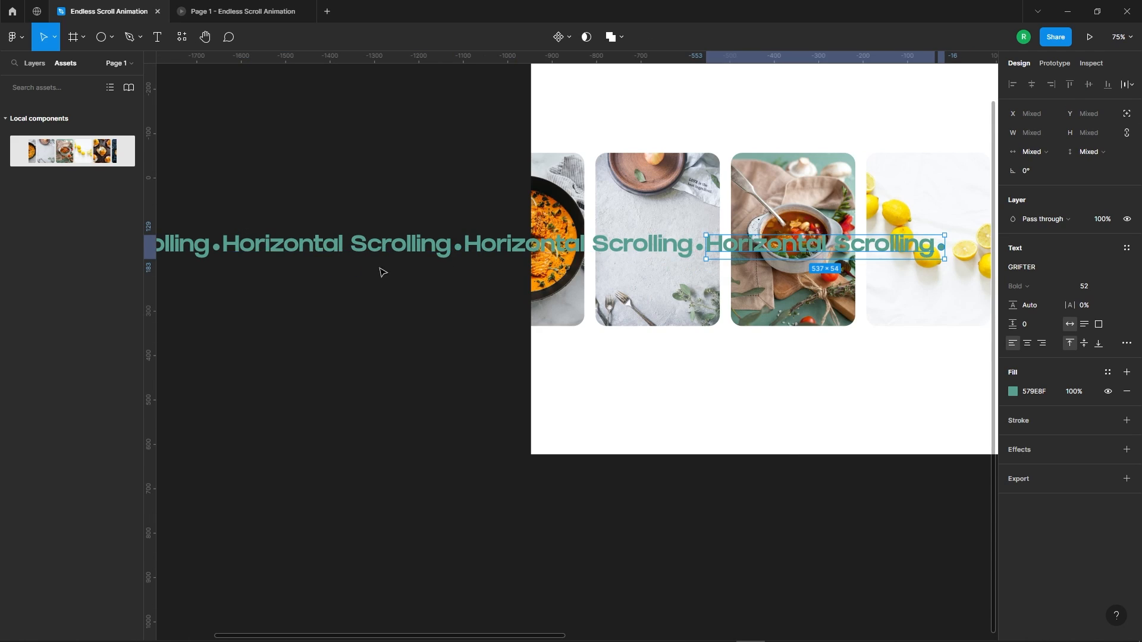
Step: Move the repeated text row, Frame 2, below the Desktop - 1 frame to about X -1767, Y 1007
scroll(439, 200, down, 5)
click(208, 169)
drag(248, 209, 334, 382)
click(301, 339)
scroll(470, 460, up, 5)
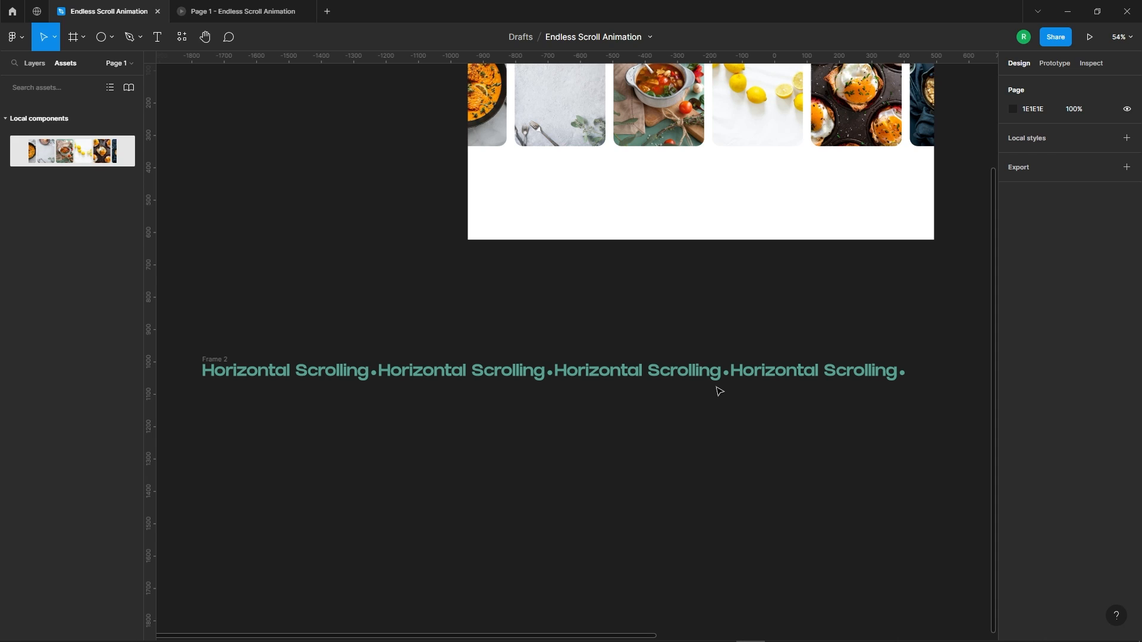
Step: Wrap the Frame 2 text row in a new outer frame with Frame selection
click(222, 359)
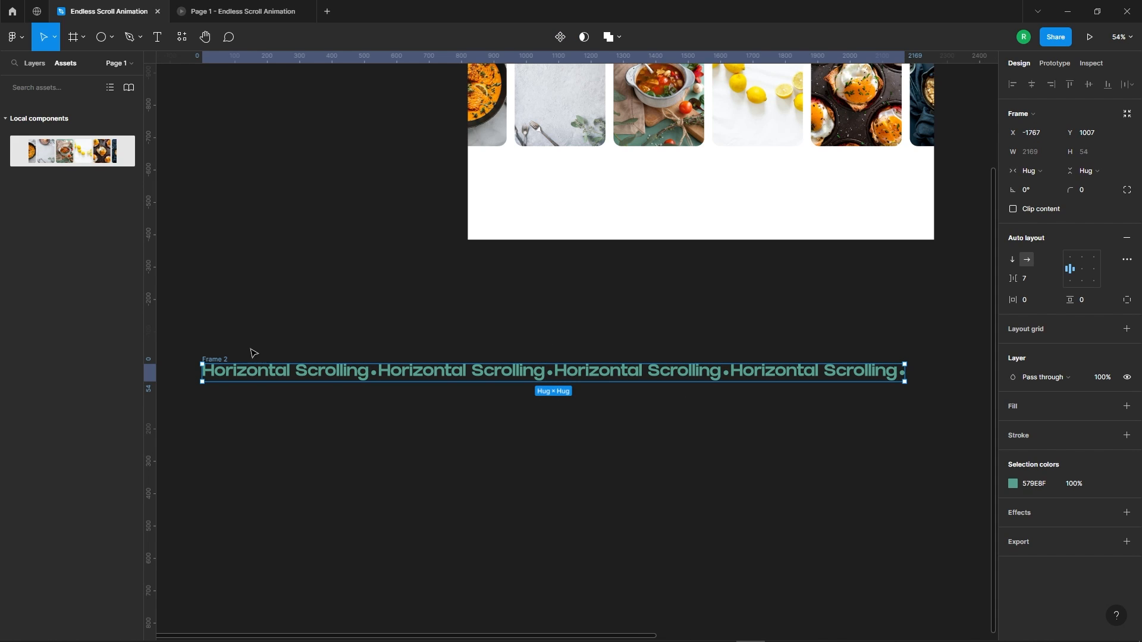
scroll(326, 280, down, 2)
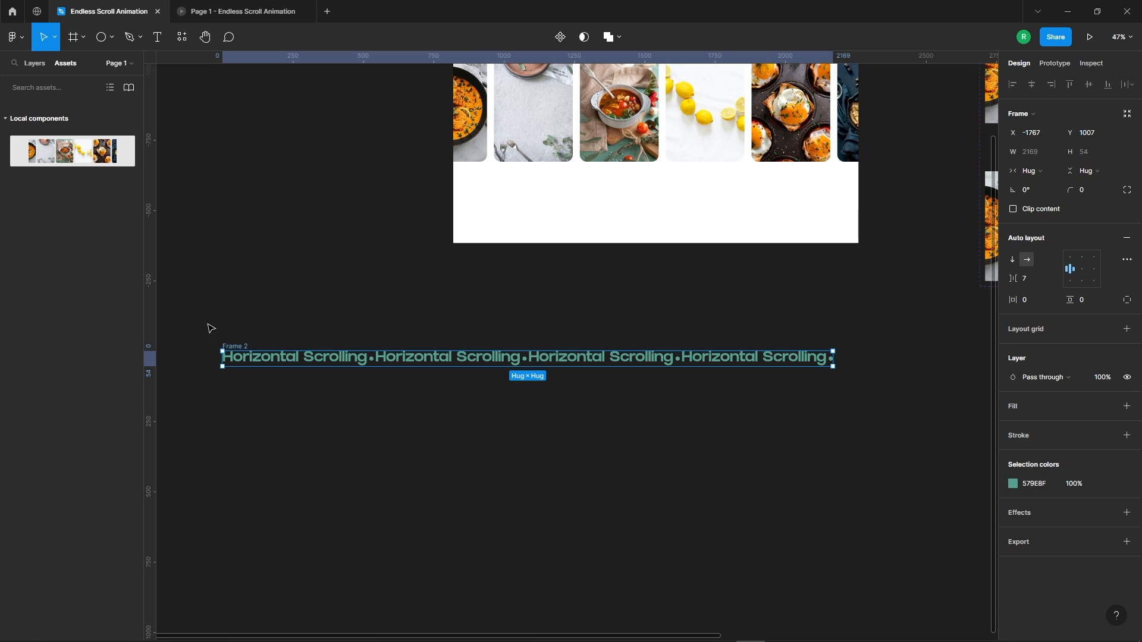
right_click(230, 355)
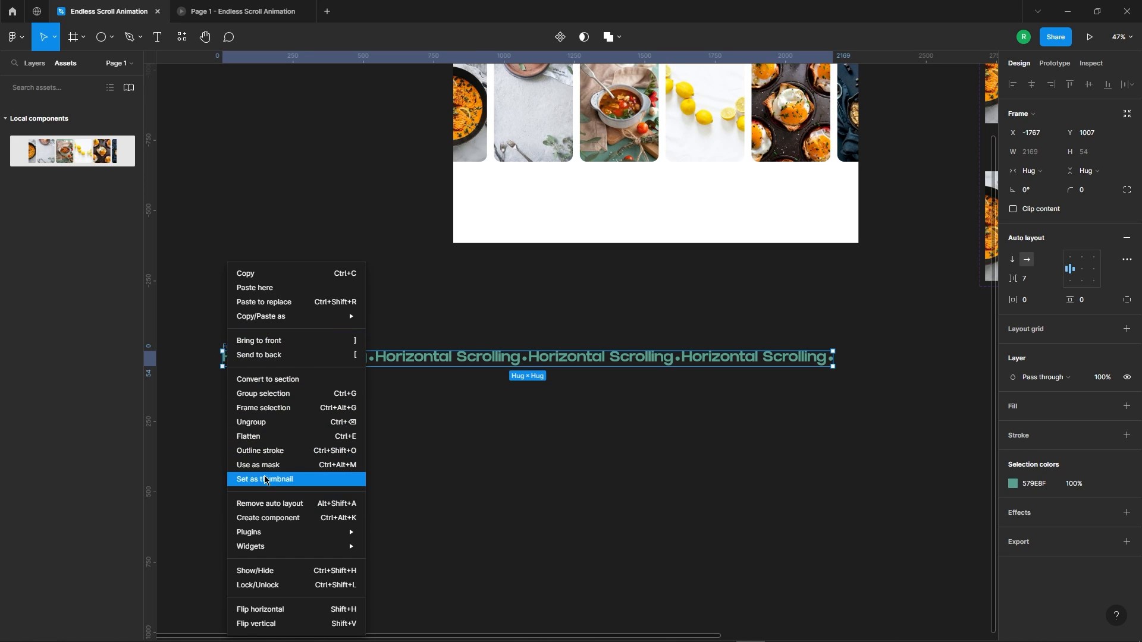
click(269, 408)
click(342, 448)
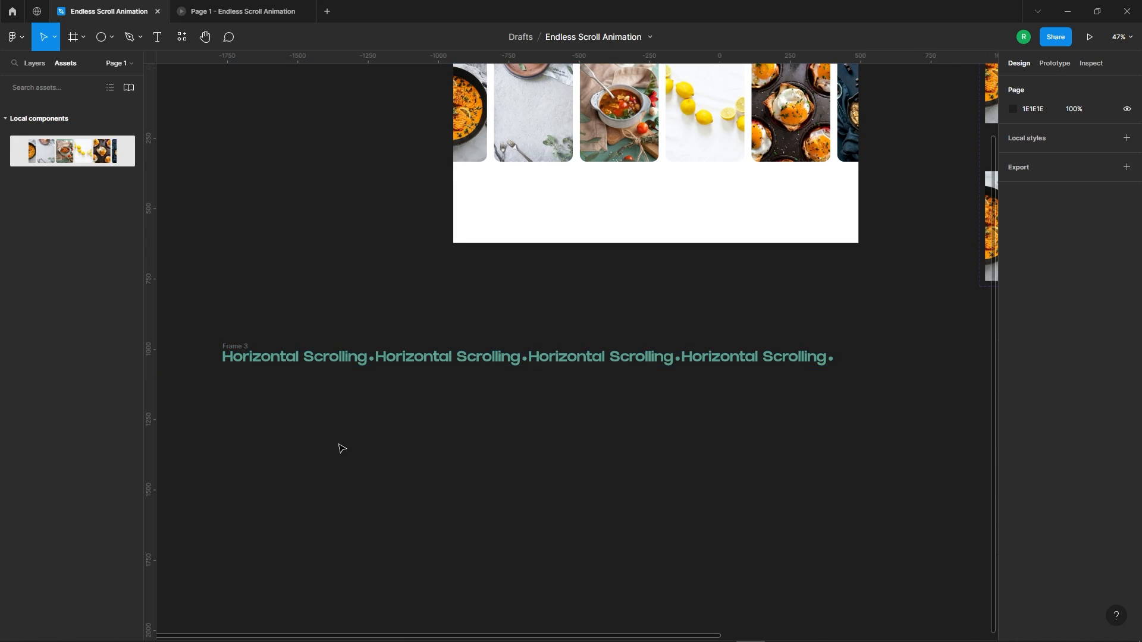
Step: Set the width of the outer text frame, Frame 3, to 1440
click(234, 347)
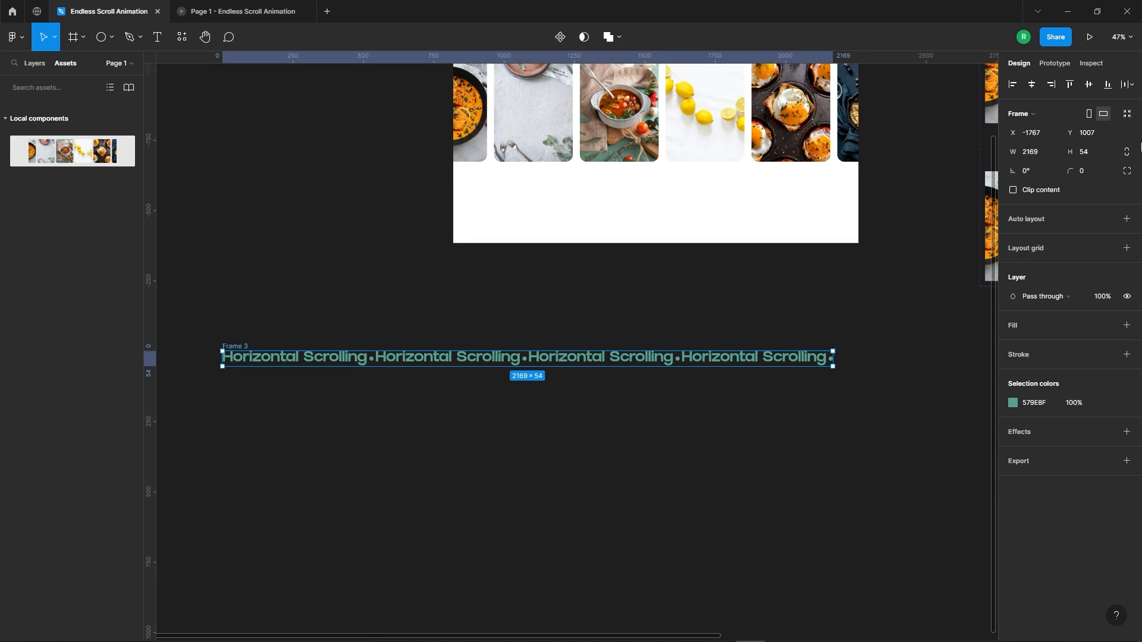
click(1046, 160)
text(1440)
key(Return)
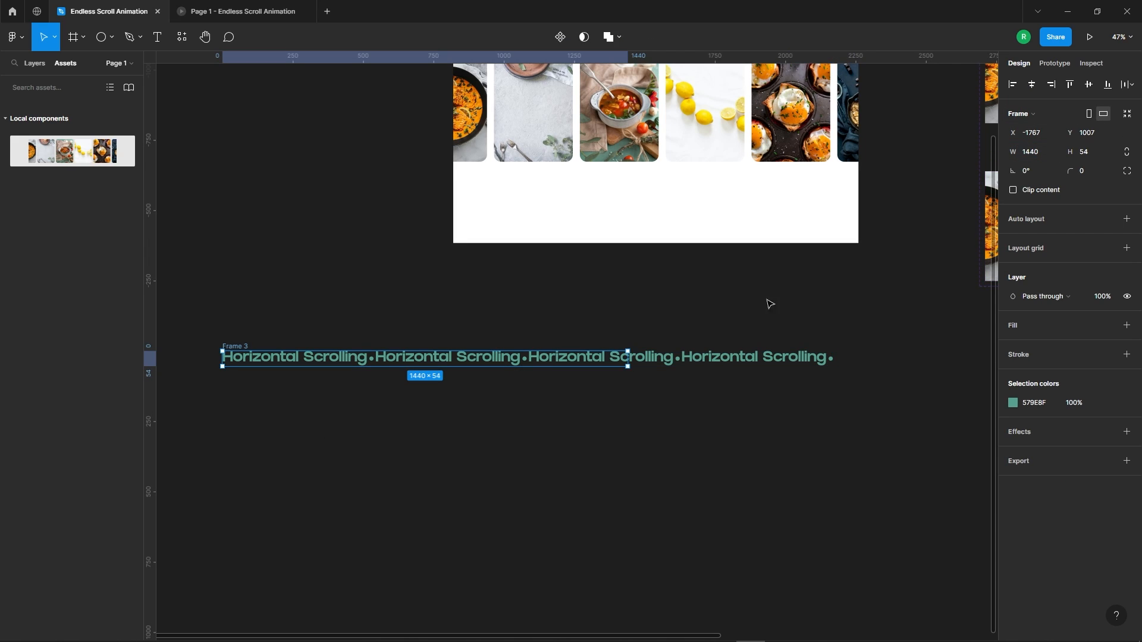
click(634, 422)
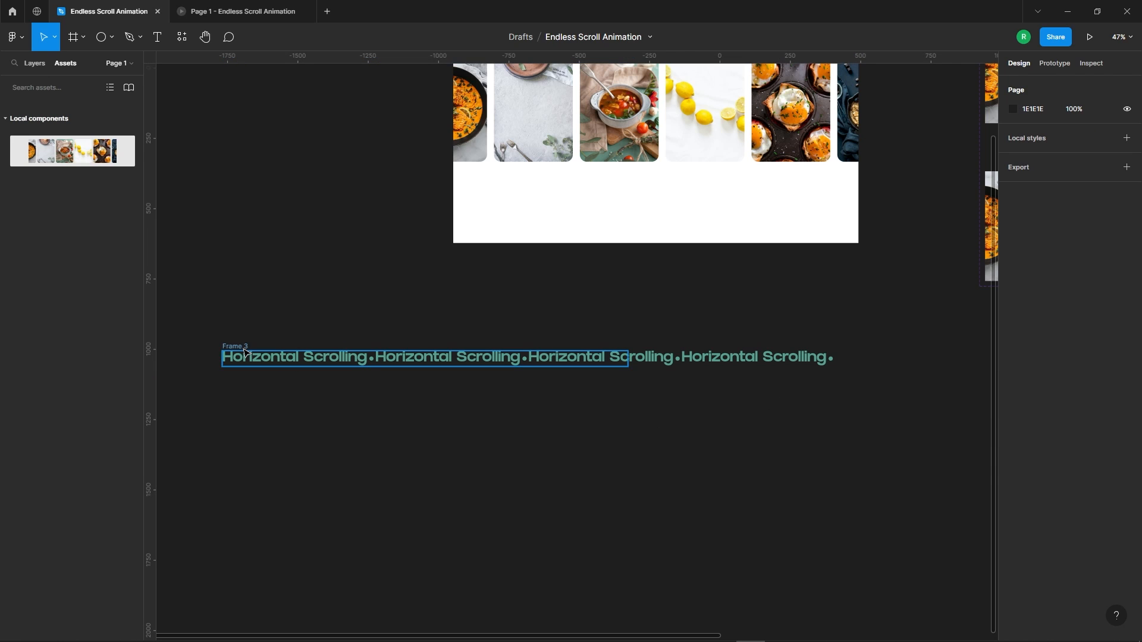
Step: Duplicate Frame 3 and place the copy directly below it at about X -1767, Y 1157
click(226, 349)
drag(224, 352, 234, 391)
click(509, 301)
Step: Turn on Clip content for both Frame 3 and its copy, Frame 4
click(435, 369)
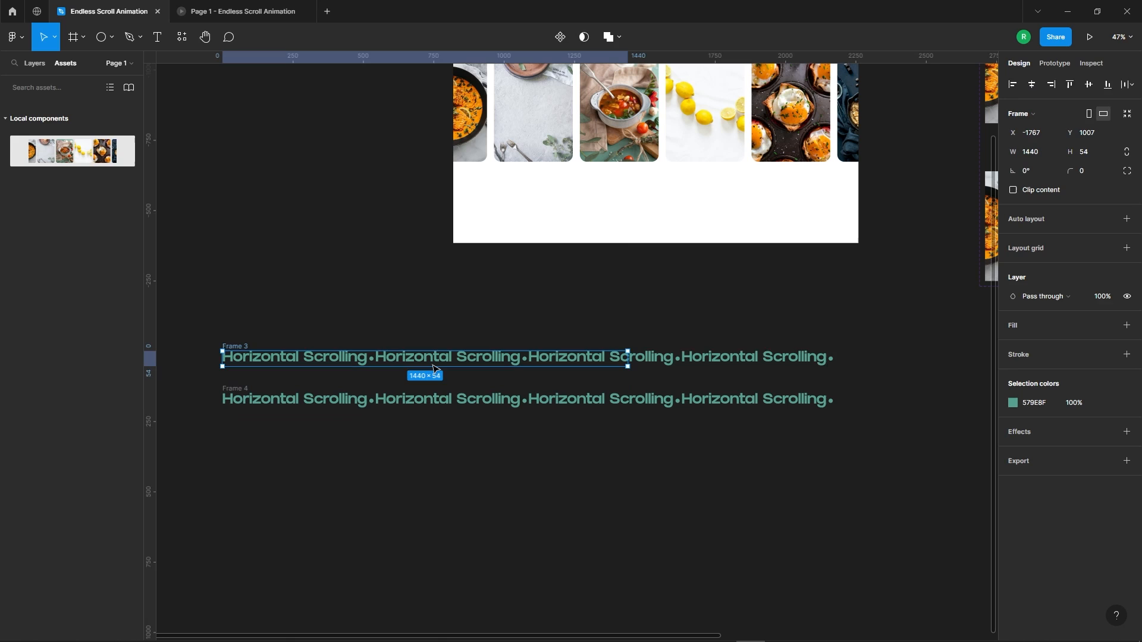
click(1012, 191)
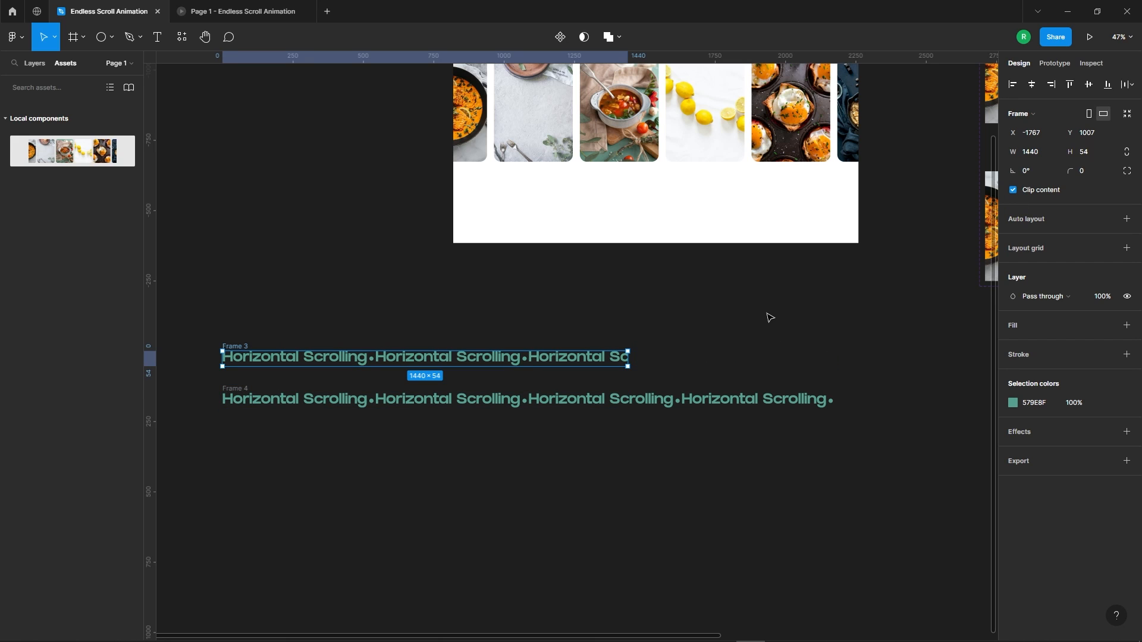
click(594, 448)
click(455, 395)
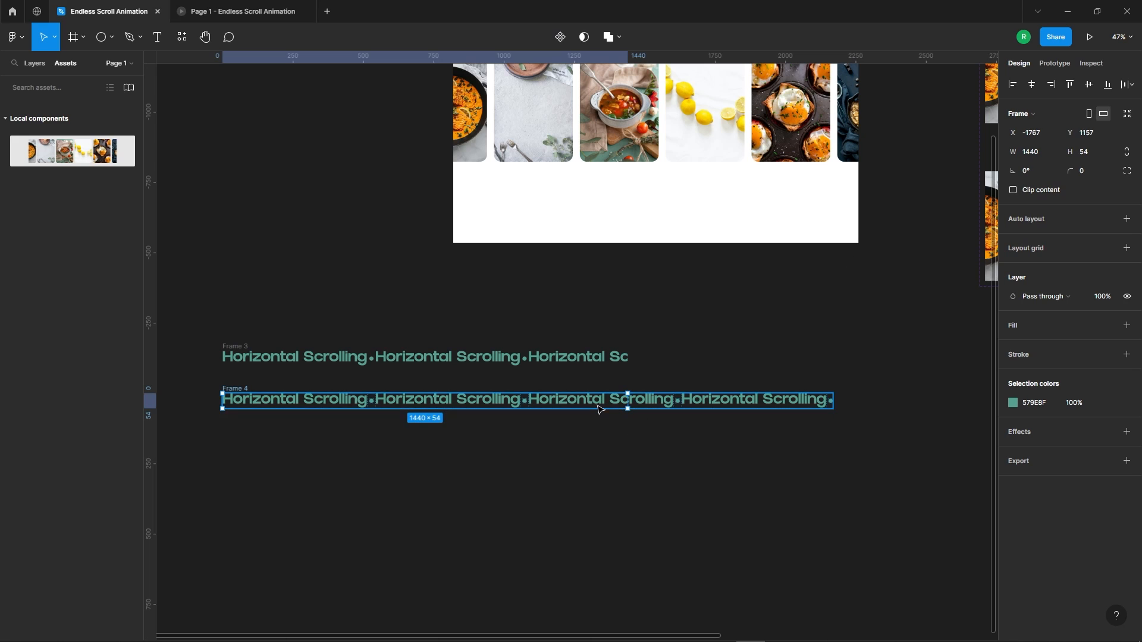
key(shift+a)
key(ctrl+z)
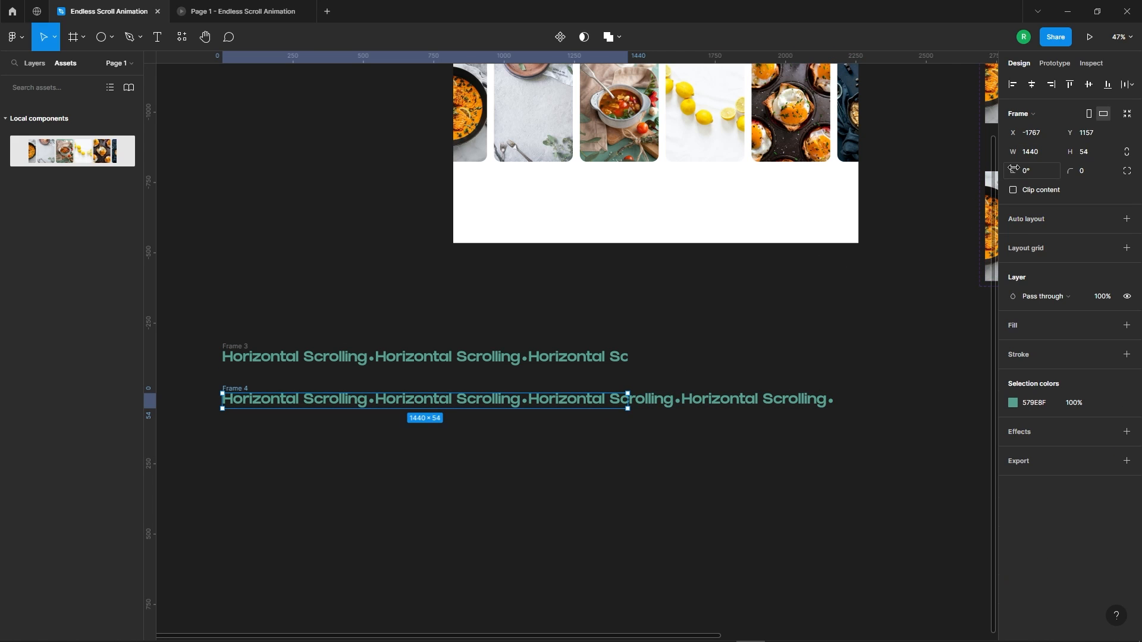
click(1013, 190)
Step: Shift the inner text row of Frame 4 left to X -717, with Frame 4 itself staying in place
key(shift+a)
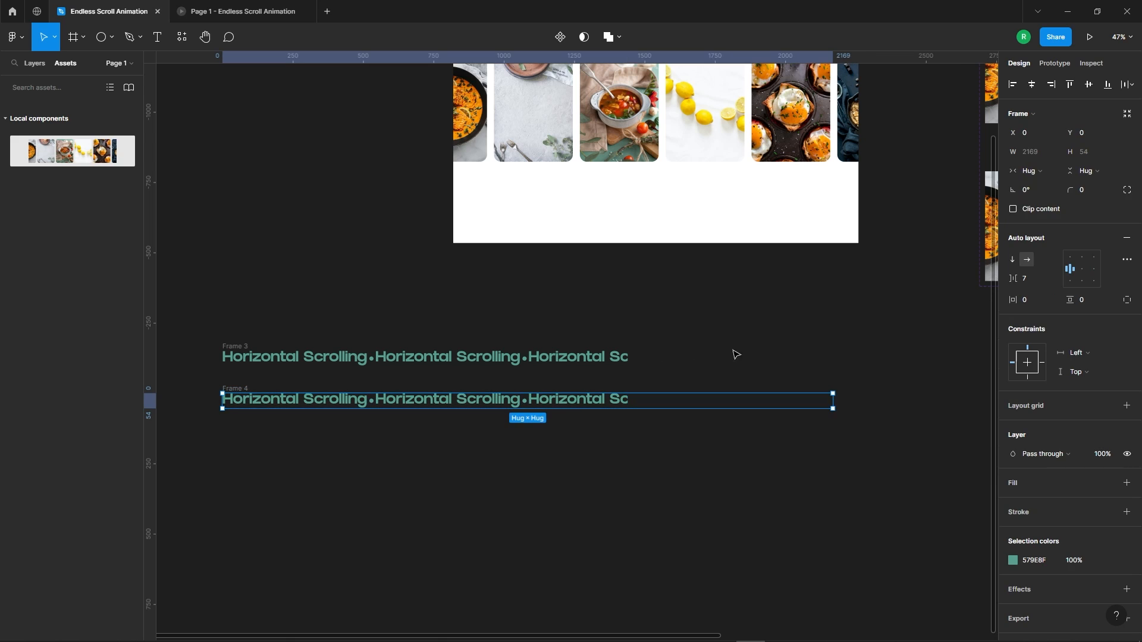
key(shift+Left)
key(shift+Left)
key(shift+Left)
key(shift+Left)
key(shift+Left)
key(shift+Left)
key(shift+Left)
key(shift+Left)
key(shift+Left)
key(shift+Left)
key(shift+Left)
key(shift+Left)
key(shift+Left)
key(shift+Left)
key(shift+Left)
key(shift+Left)
key(shift+Left)
key(shift+Left)
key(shift+Left)
key(shift+Left)
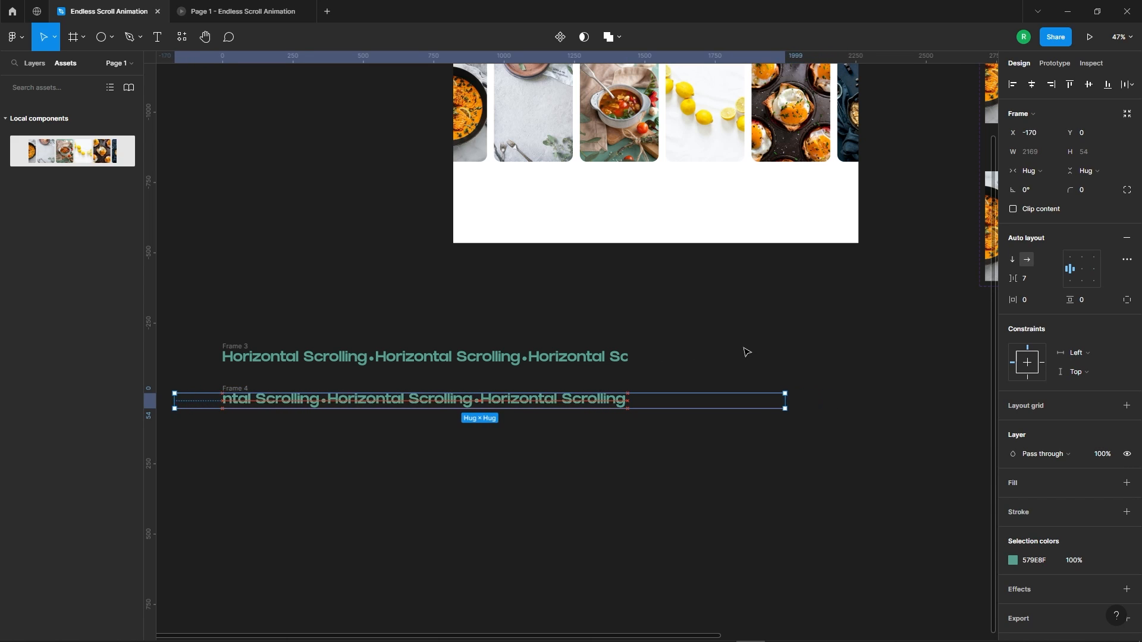
key(shift+Left)
key(shift+Left)
key(shift+Left)
key(shift+Left)
key(shift+Left)
key(shift+Left)
key(shift+Left)
key(shift+Left)
key(shift+Left)
key(shift+Left)
key(shift+Left)
key(shift+Left)
key(shift+Left)
key(shift+Left)
key(shift+Left)
key(shift+Left)
key(shift+Left)
key(shift+Left)
key(shift+Left)
key(shift+Left)
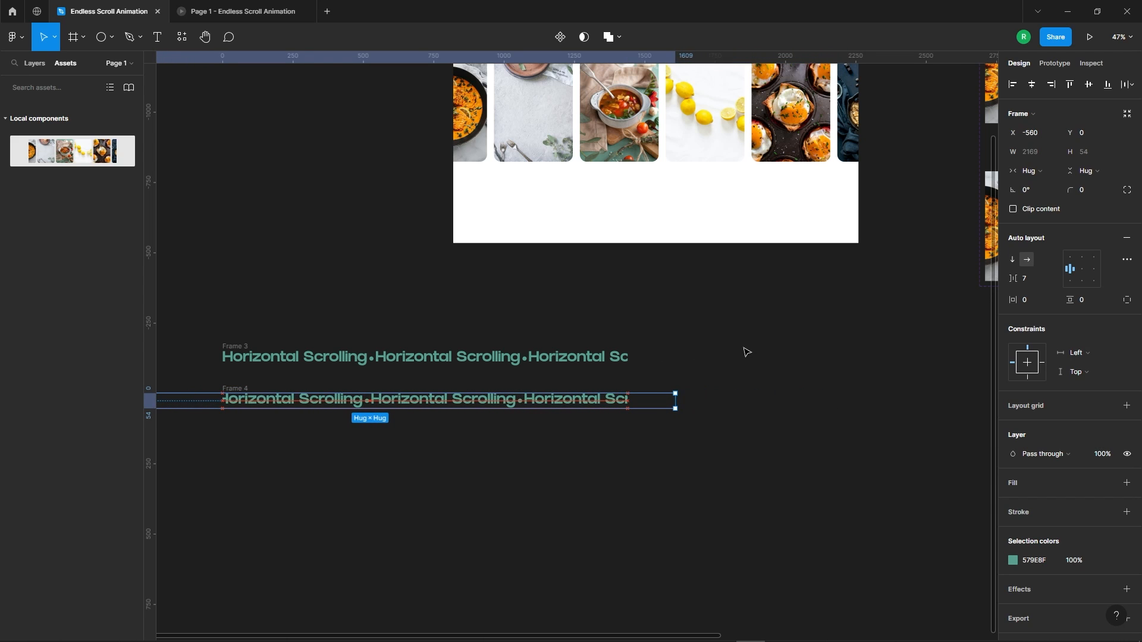
key(shift+Left)
key(shift+Left)
key(shift+Left)
key(shift+Left)
key(shift+Left)
key(shift+Left)
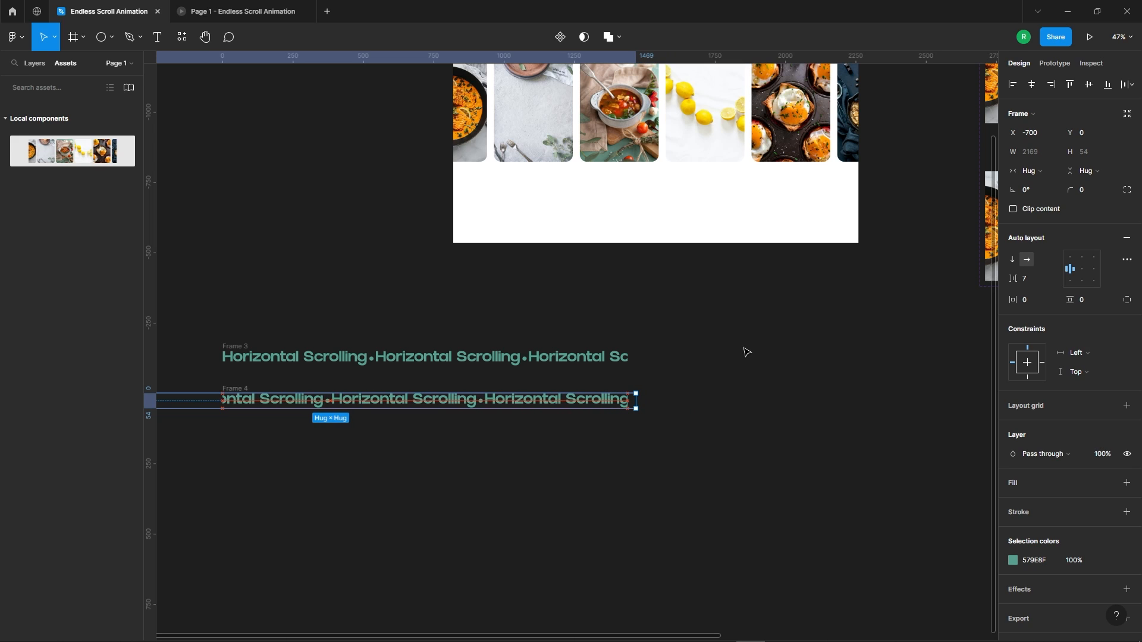
key(Right)
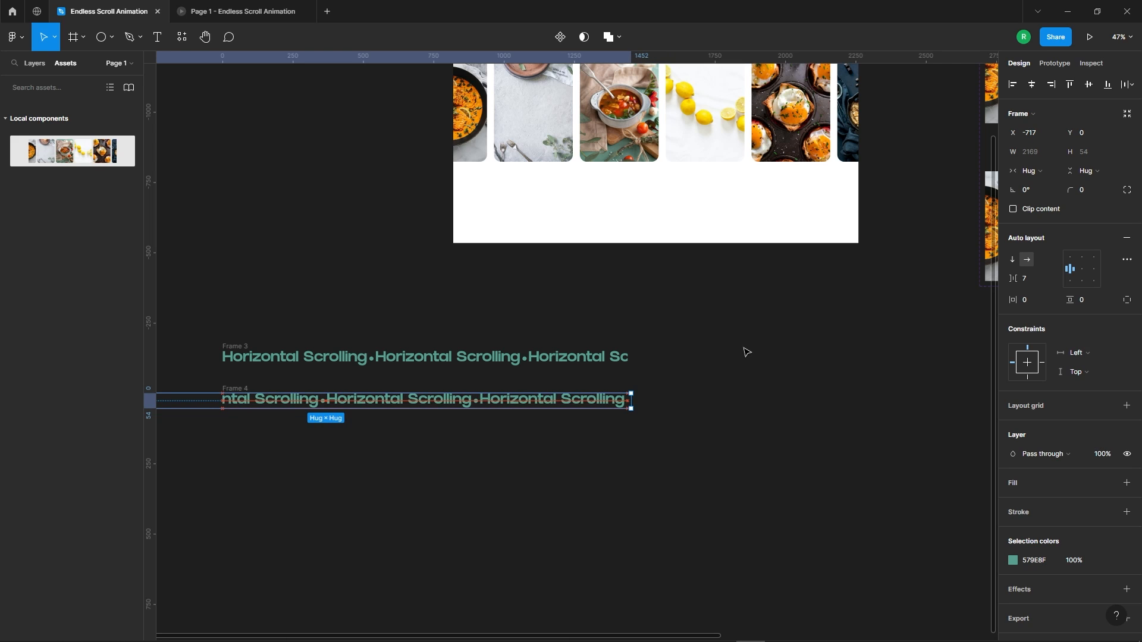
scroll(198, 401, up, 8)
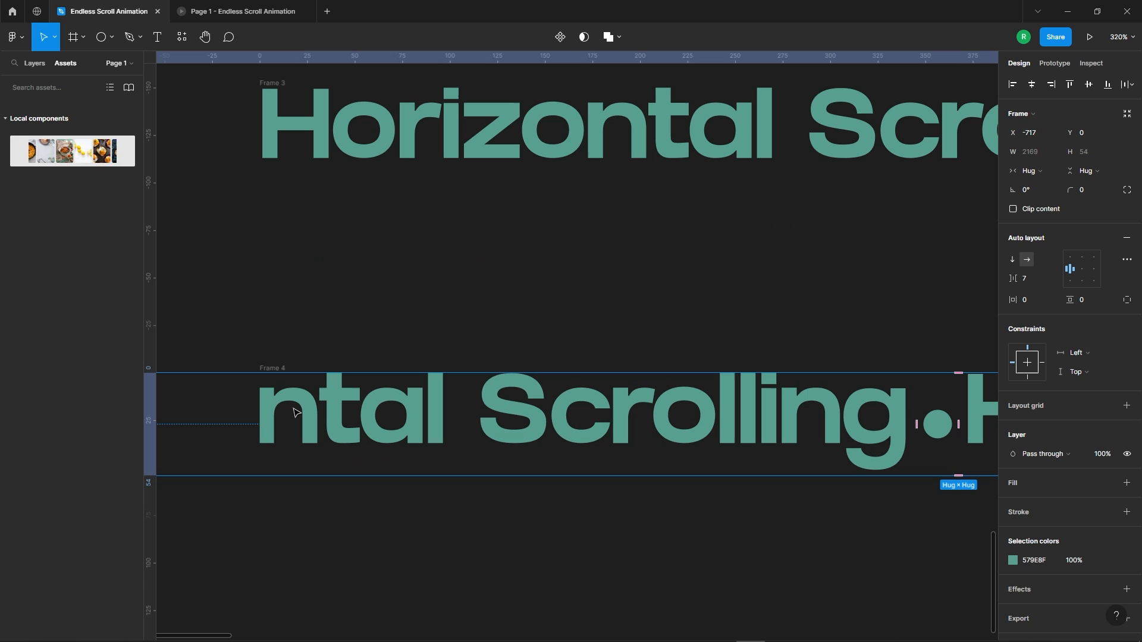
key(Right)
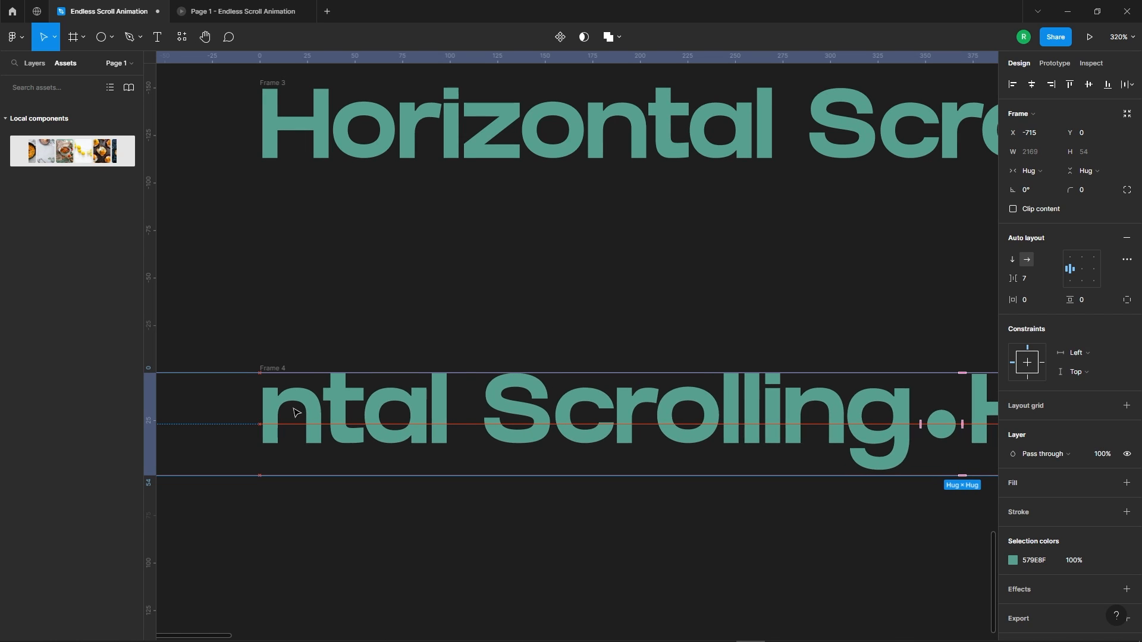
key(Left)
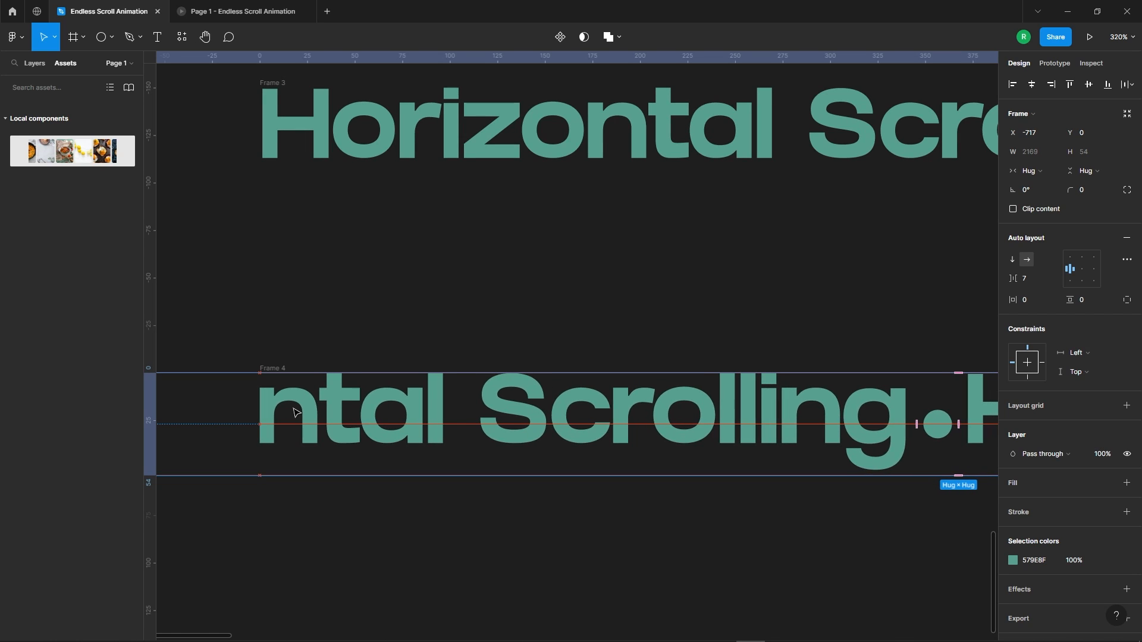
Step: Shift the inner text row of Frame 3 left to X -171 to match the cropped text in Frame 4
scroll(358, 282, down, 5)
click(400, 216)
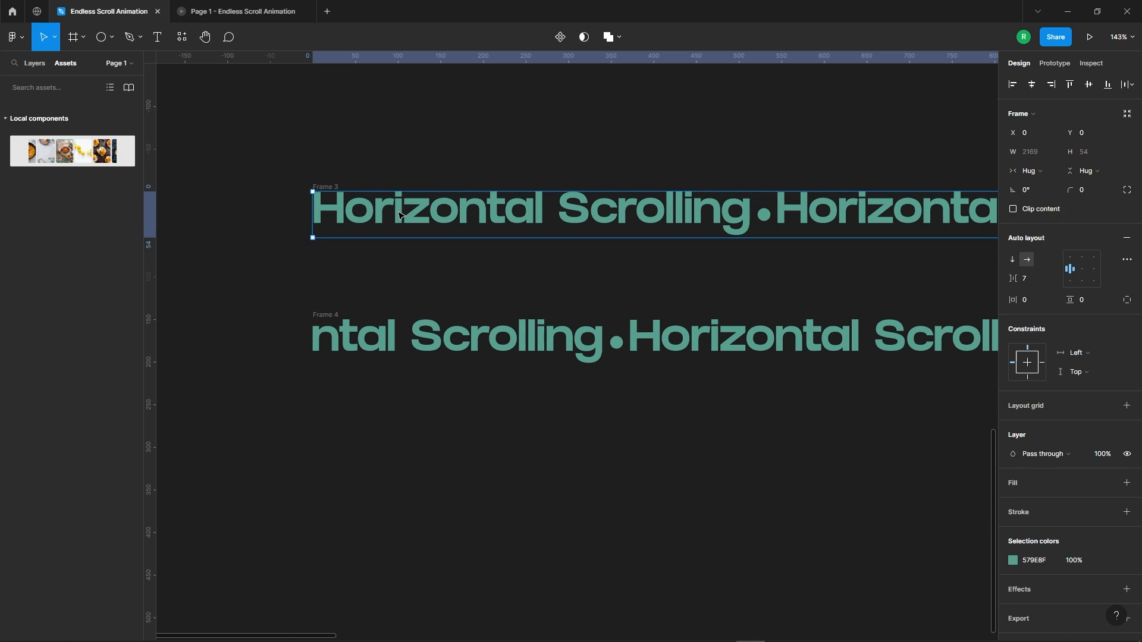
key(shift+Left)
key(shift+Left)
key(shift+Left)
key(shift+Left)
key(shift+Left)
key(shift+Left)
key(shift+Left)
key(shift+Left)
key(shift+Left)
key(shift+Left)
key(shift+Left)
key(shift+Left)
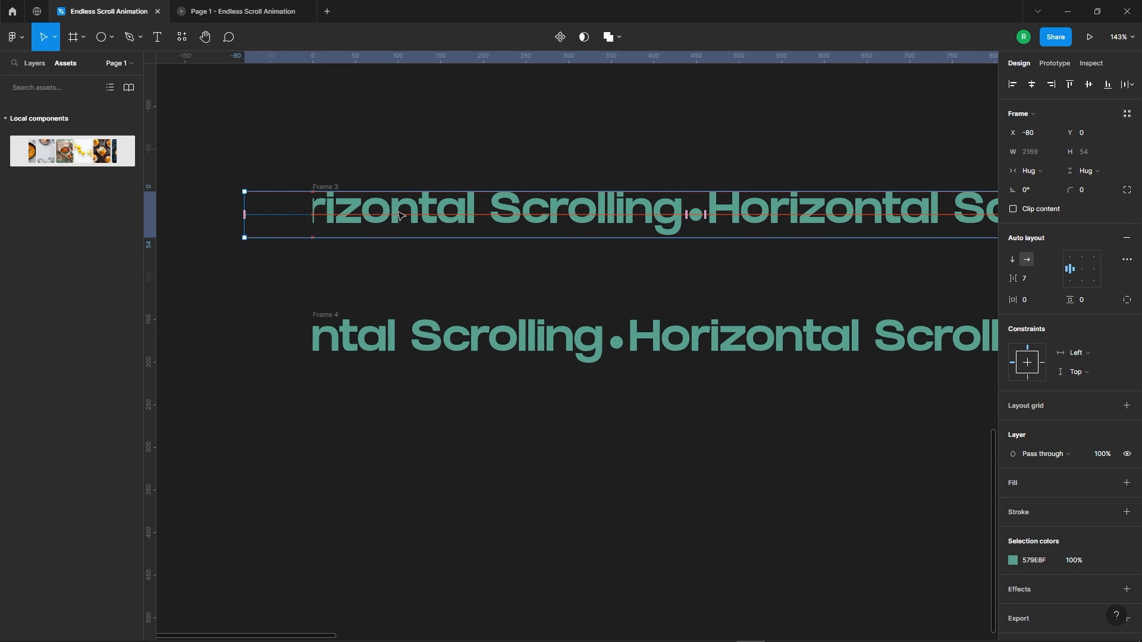
key(shift+Left)
key(shift+Left)
key(shift+Left)
key(shift+Left)
key(shift+Left)
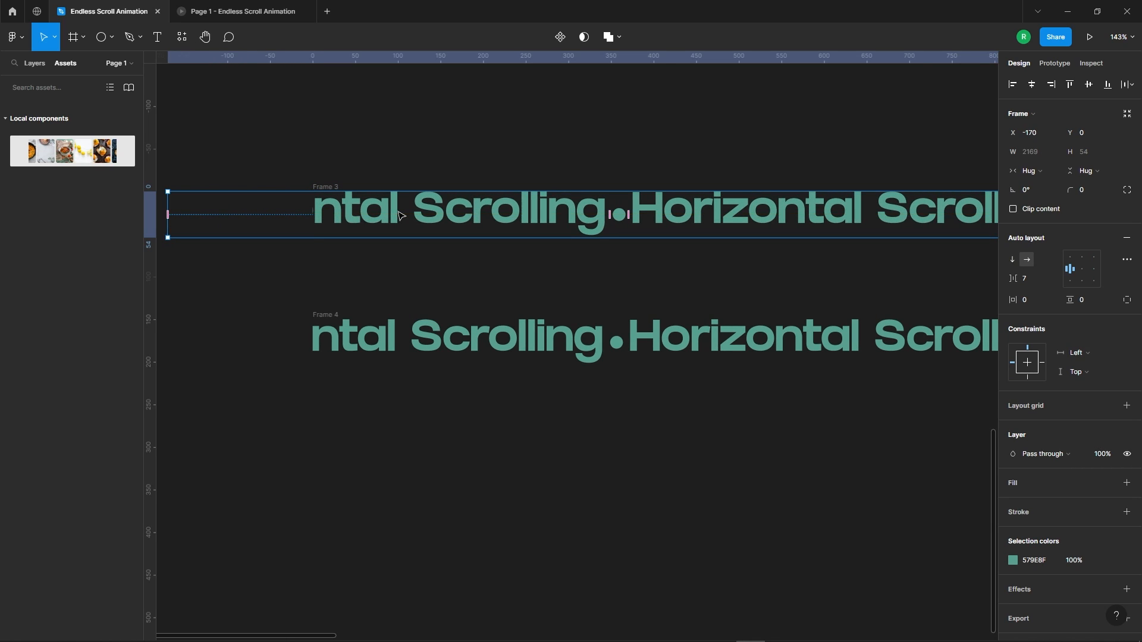
key(Left)
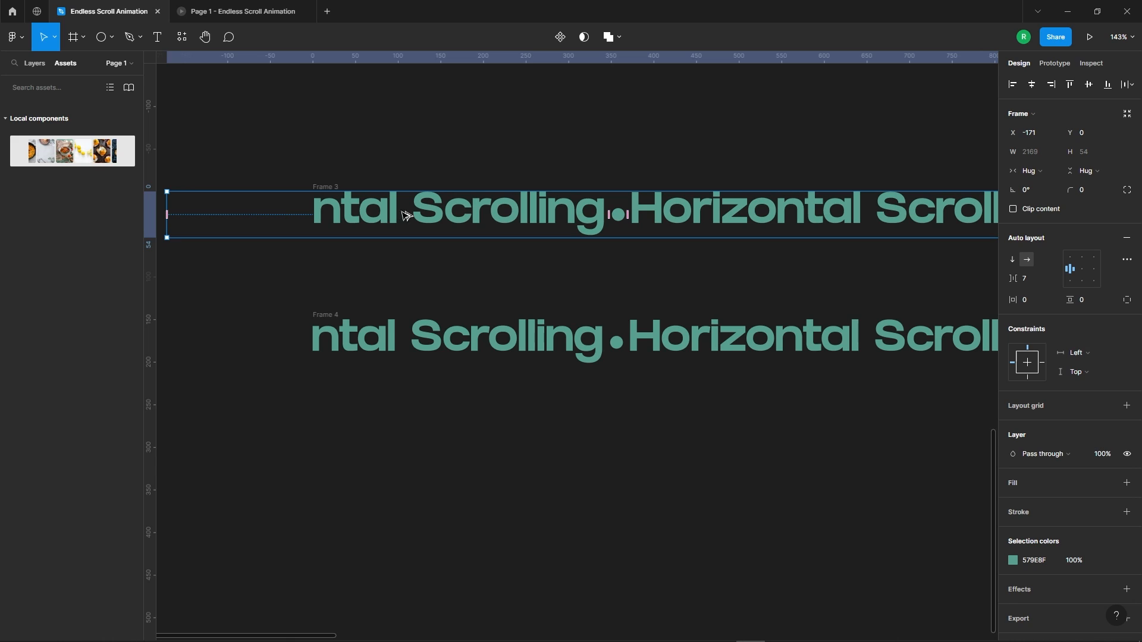
Step: Check how far the cropped text objects in Frame 3 and Frame 4 are offset from their frame edges
double_click(585, 214)
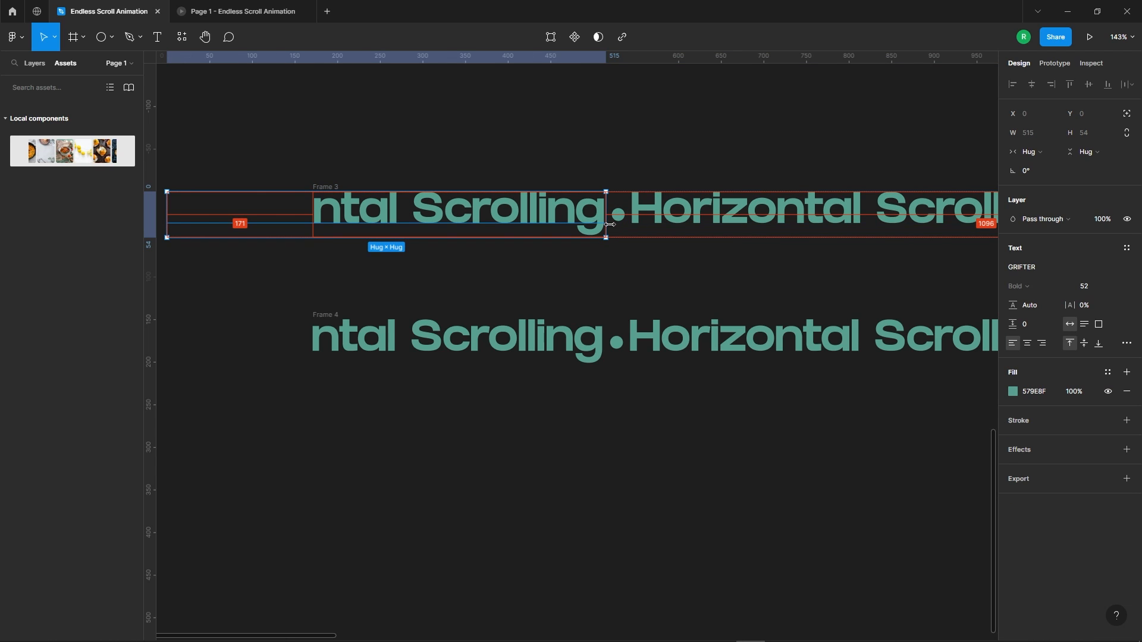
click(363, 386)
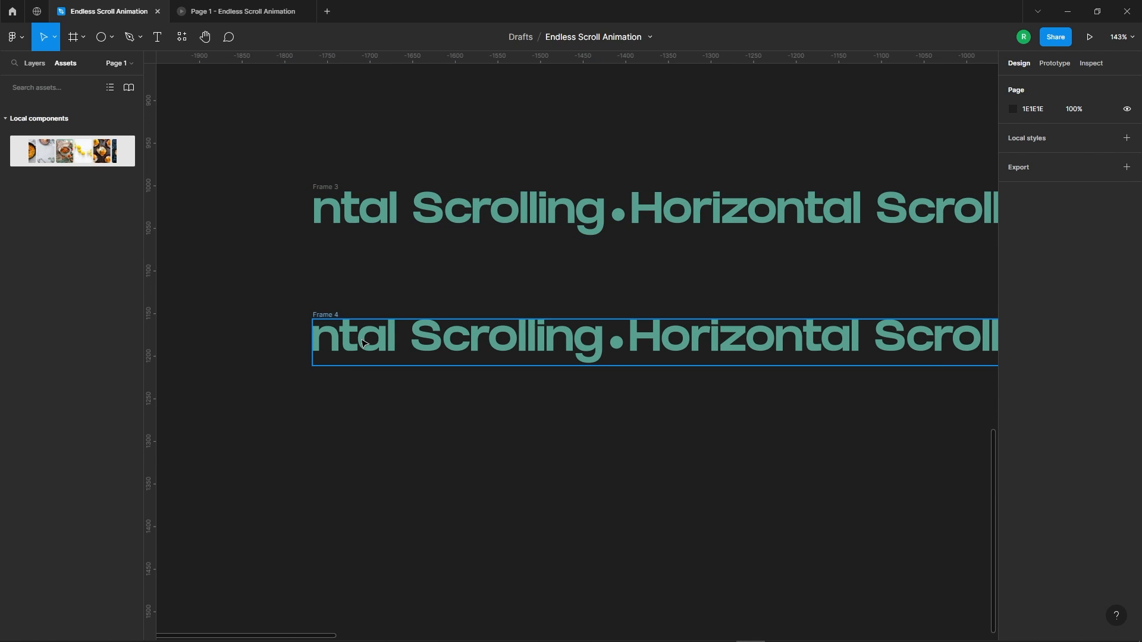
click(363, 344)
double_click(564, 361)
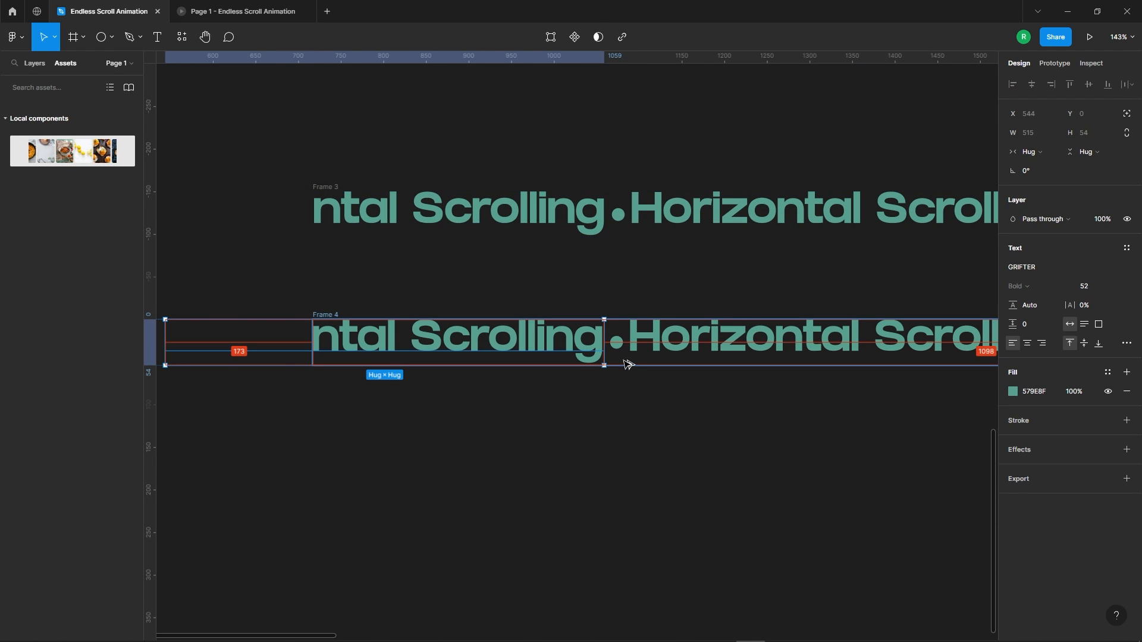
click(384, 213)
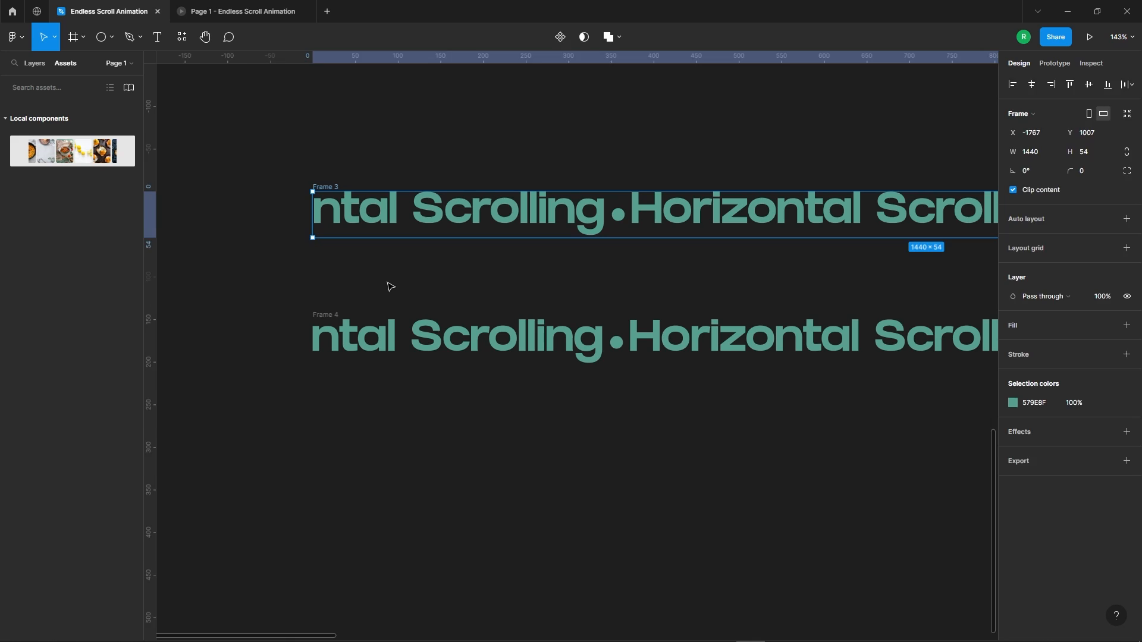
click(369, 298)
click(327, 317)
Step: Nudge the inner text row of Frame 3 to X -172
click(339, 208)
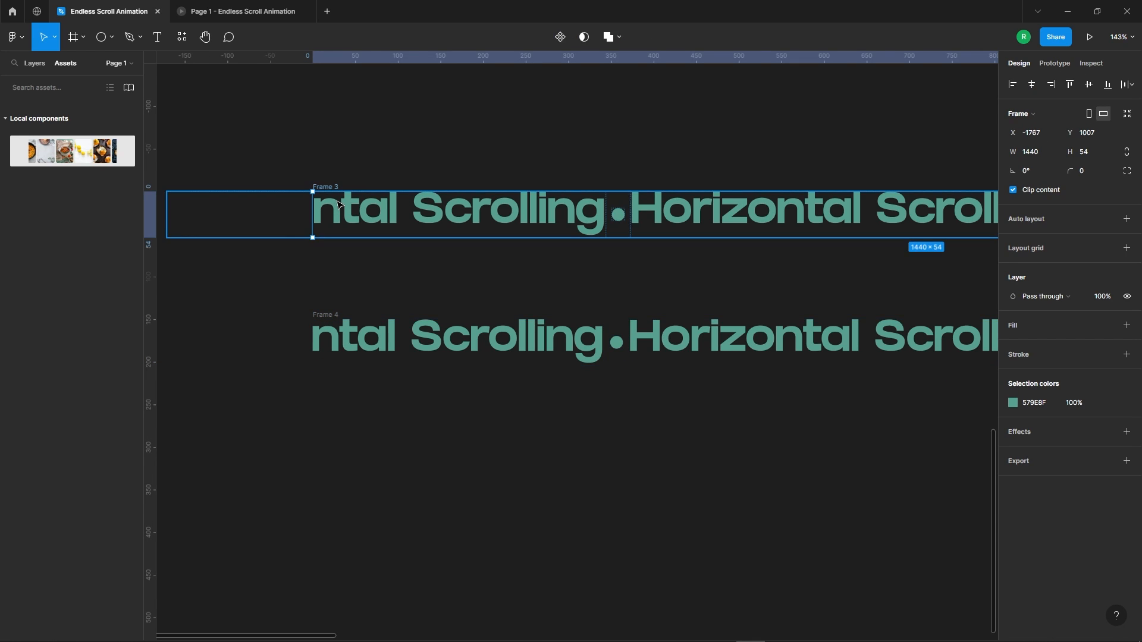
scroll(336, 211, up, 5)
key(shift+a)
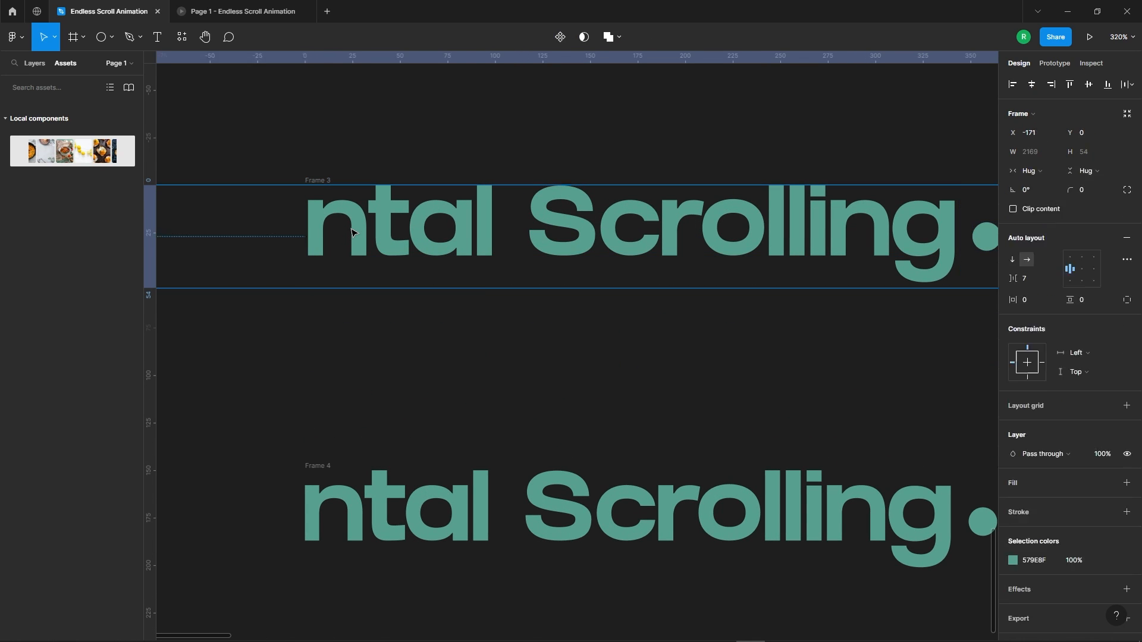
click(352, 232)
click(448, 108)
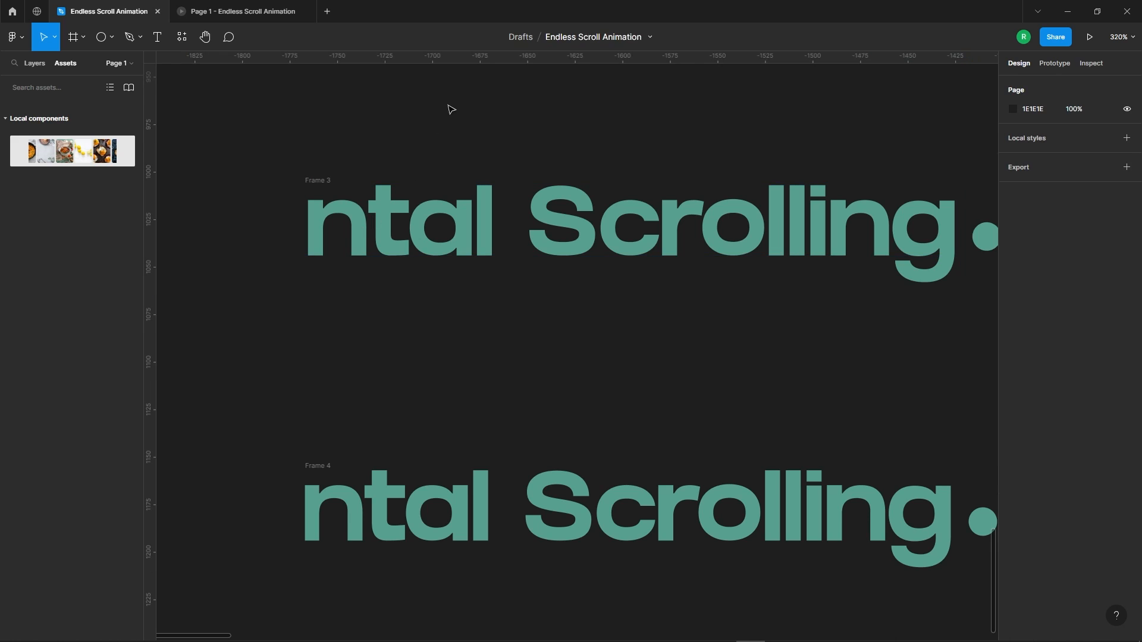
click(438, 225)
click(442, 229)
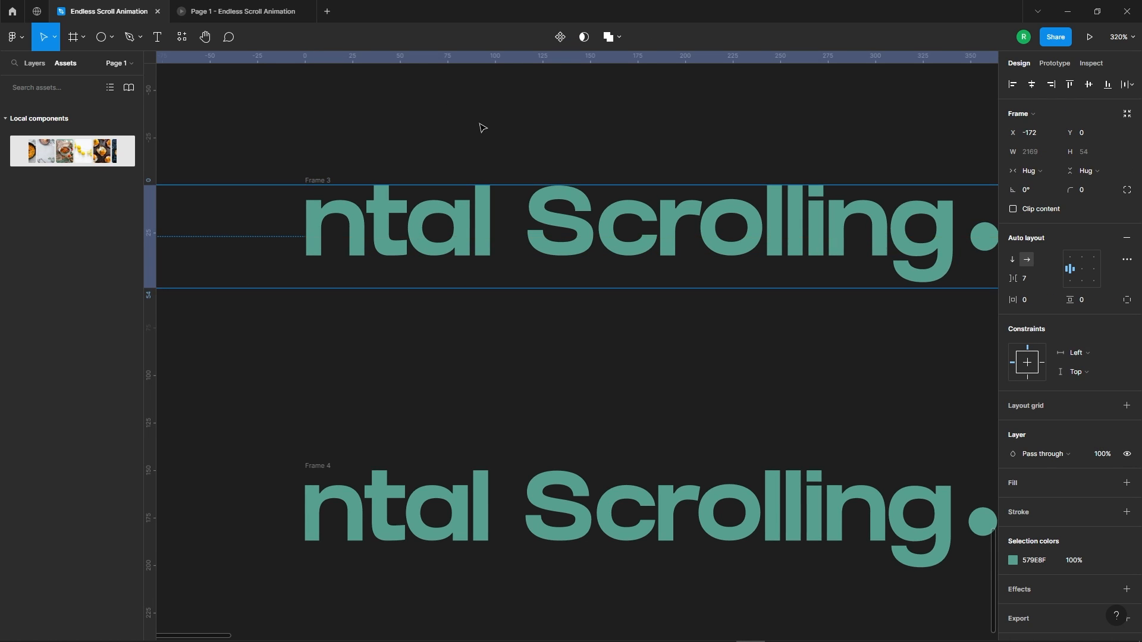
Step: Compare Frame 3 and Frame 4 up close and in full to check that their text lines up
scroll(368, 172, down, 5)
click(385, 276)
click(347, 306)
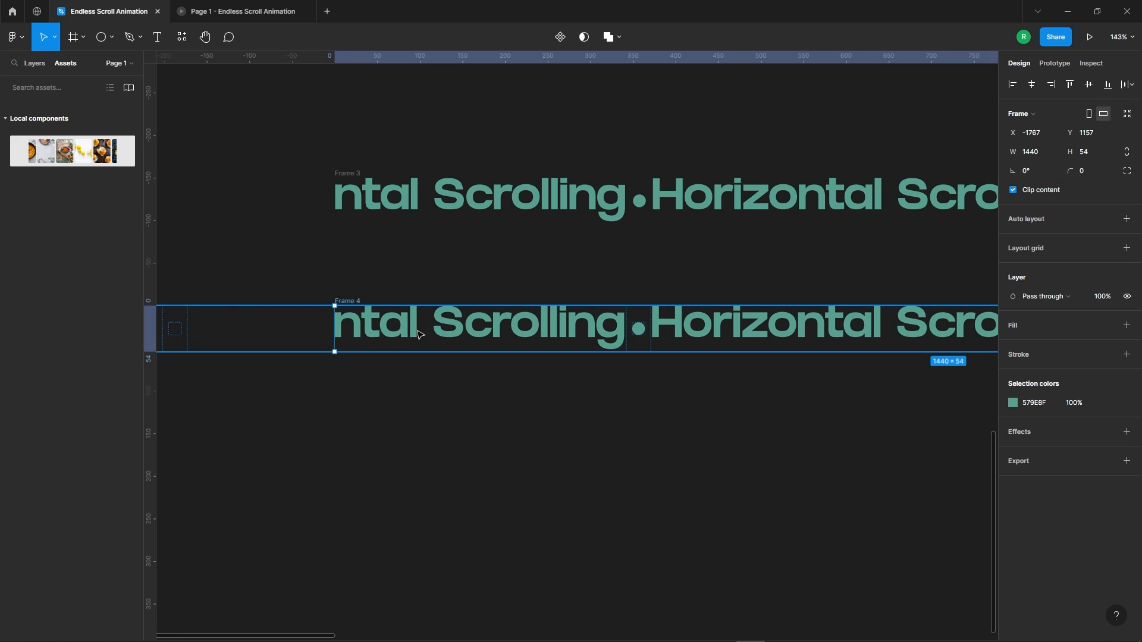
click(419, 335)
click(357, 182)
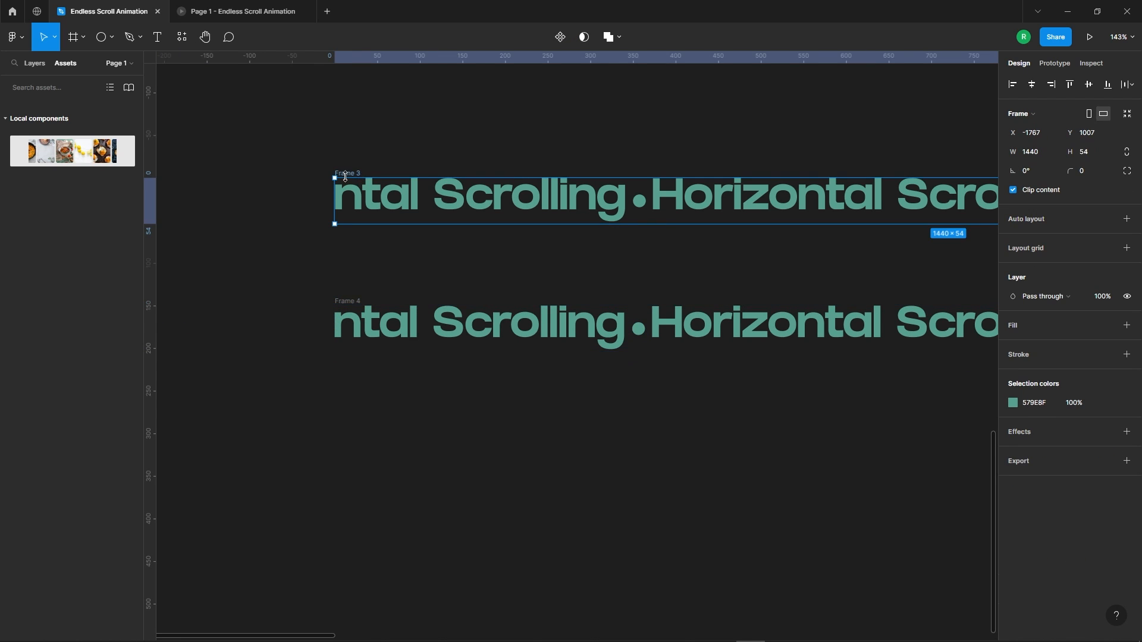
scroll(345, 178, up, 5)
scroll(356, 221, down, 10)
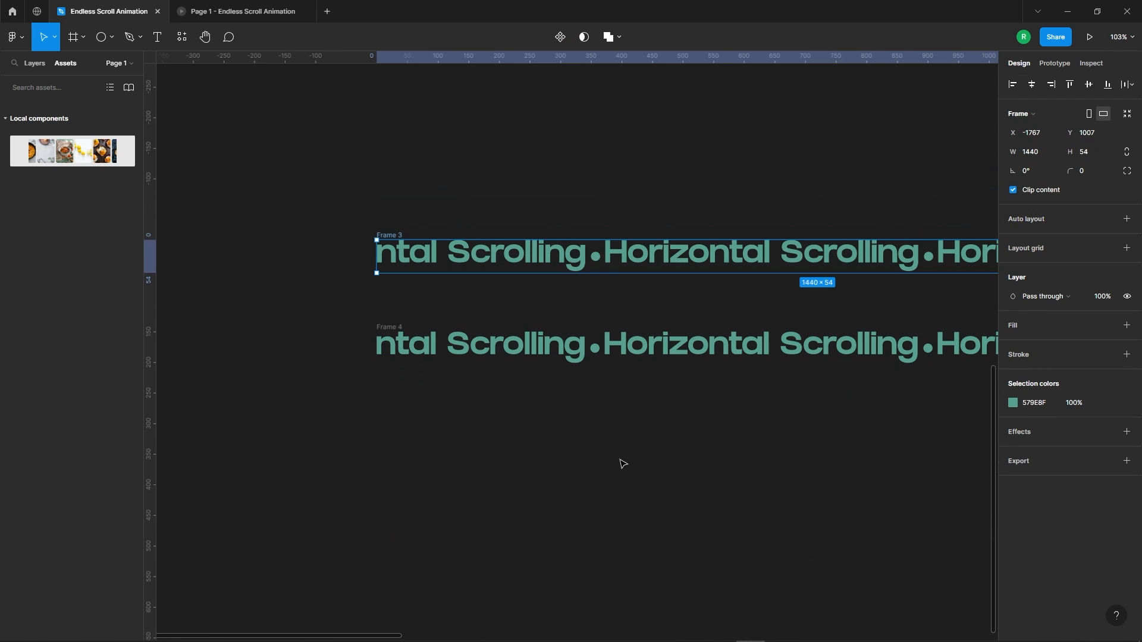
click(344, 295)
click(384, 309)
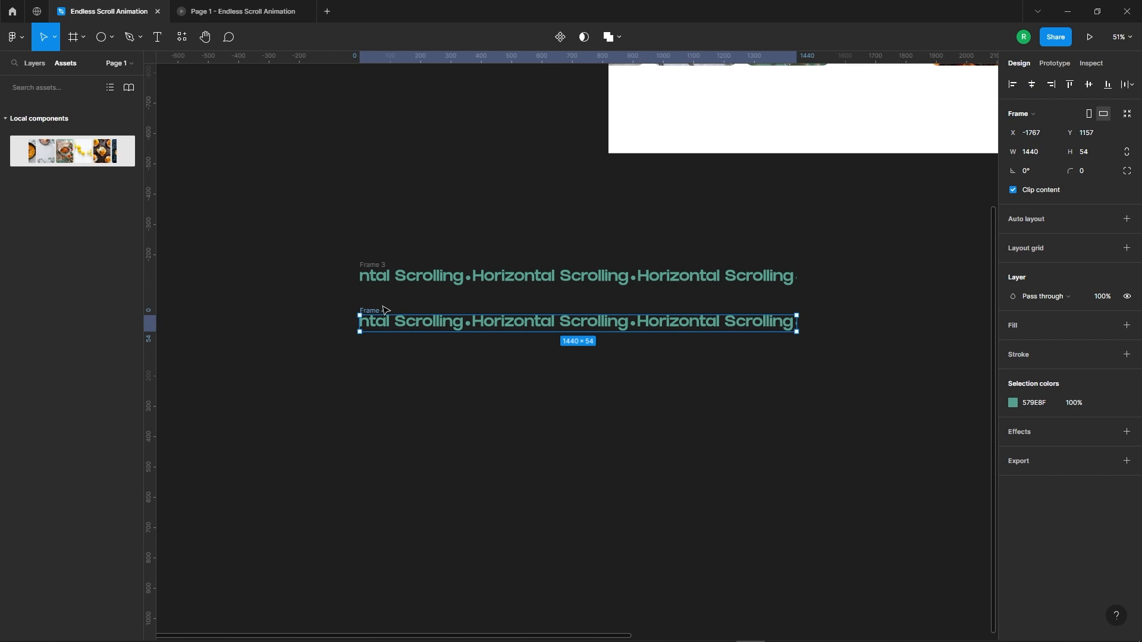
Step: Combine Frame 3 and Frame 4 into one component set with the two frames as variants
drag(319, 200, 808, 373)
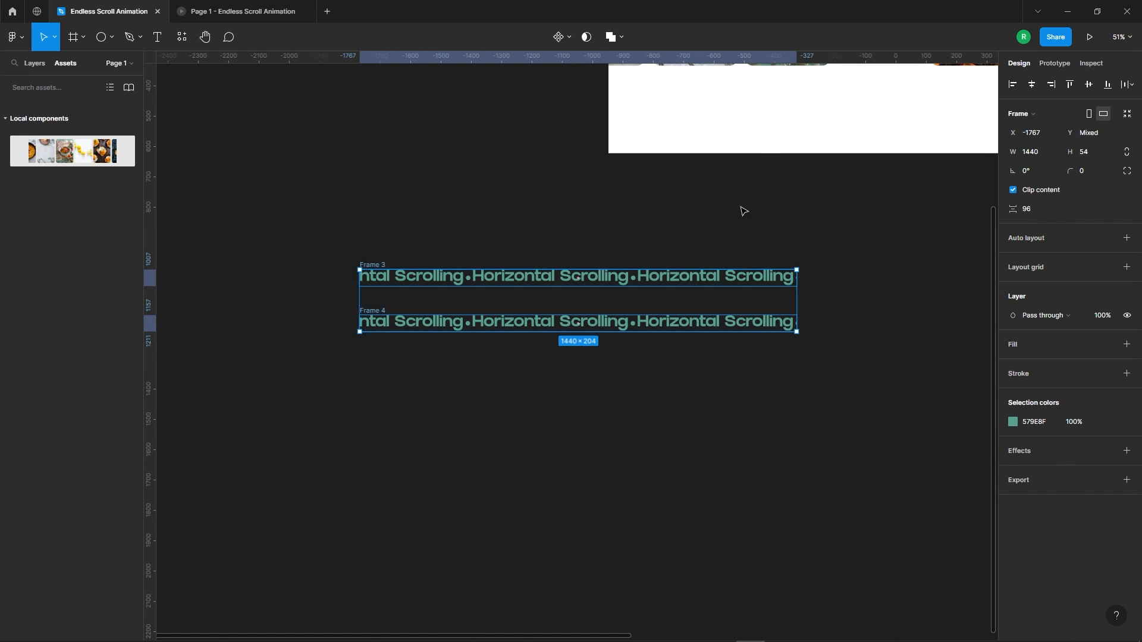
click(561, 37)
click(550, 95)
Step: Add a prototype interaction that changes the Frame 3 variant to Frame 4 after a delay of 1 ms
click(526, 275)
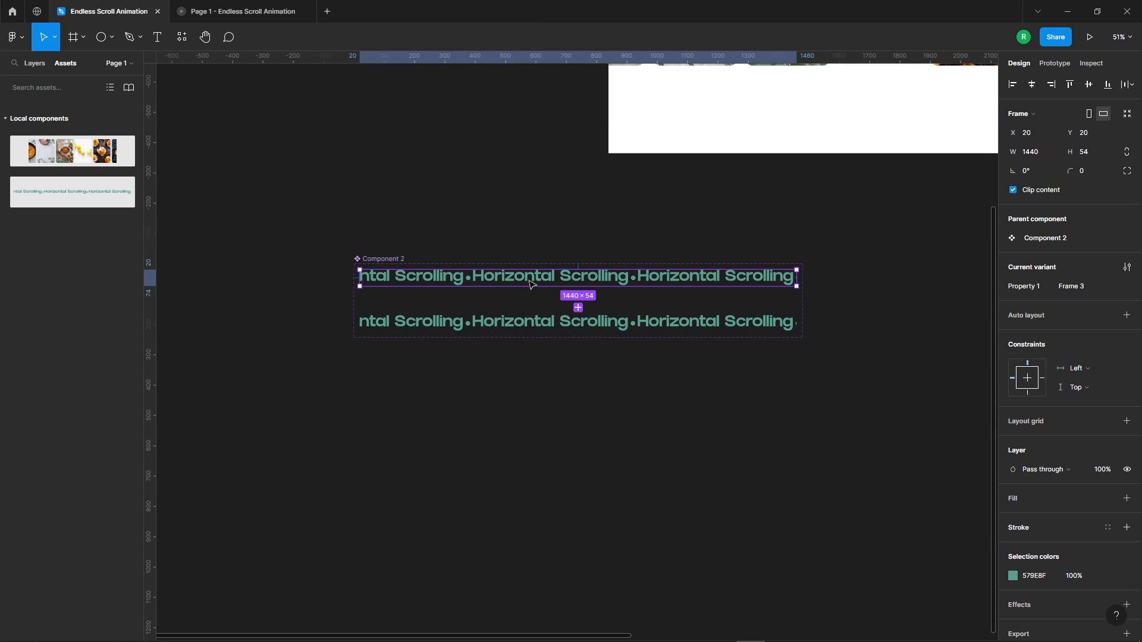
key(shift+e)
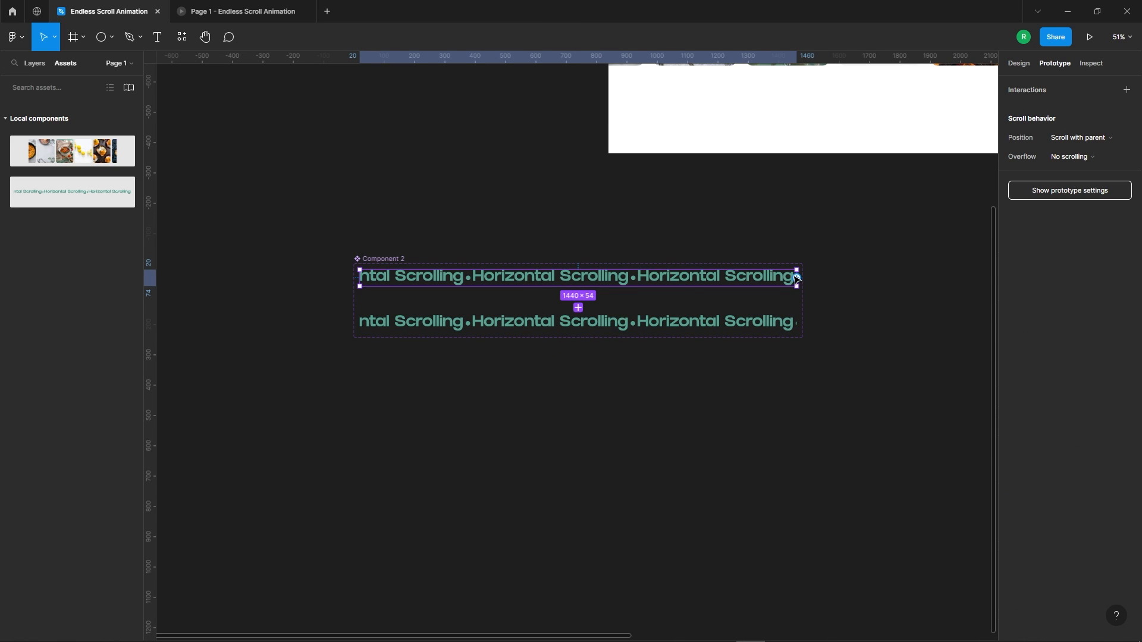
drag(797, 277, 678, 325)
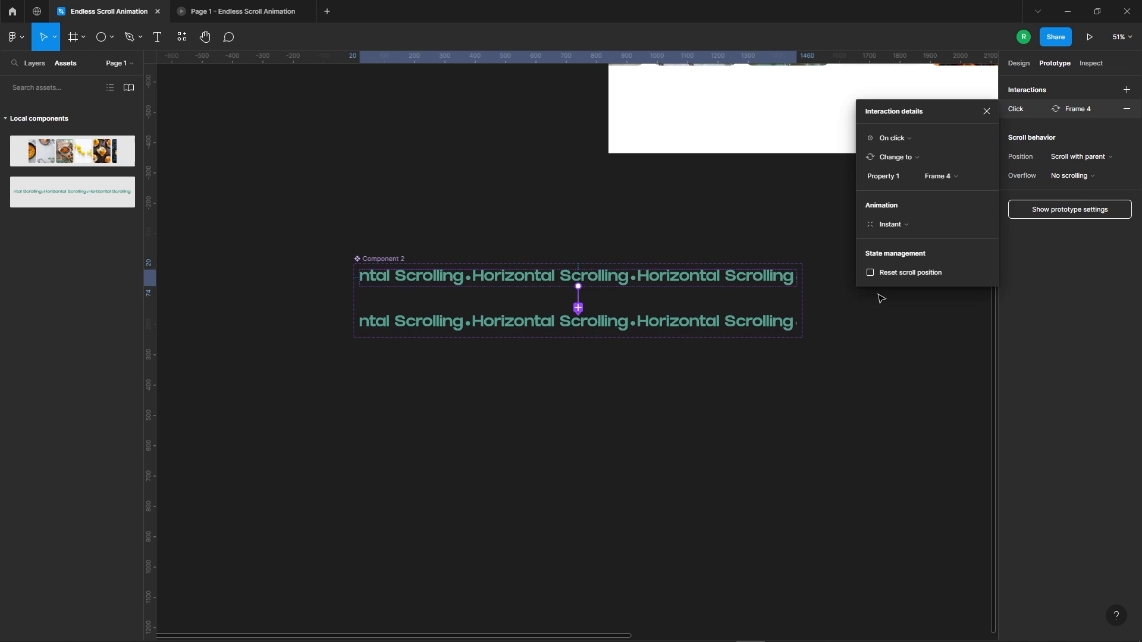
click(912, 140)
click(916, 290)
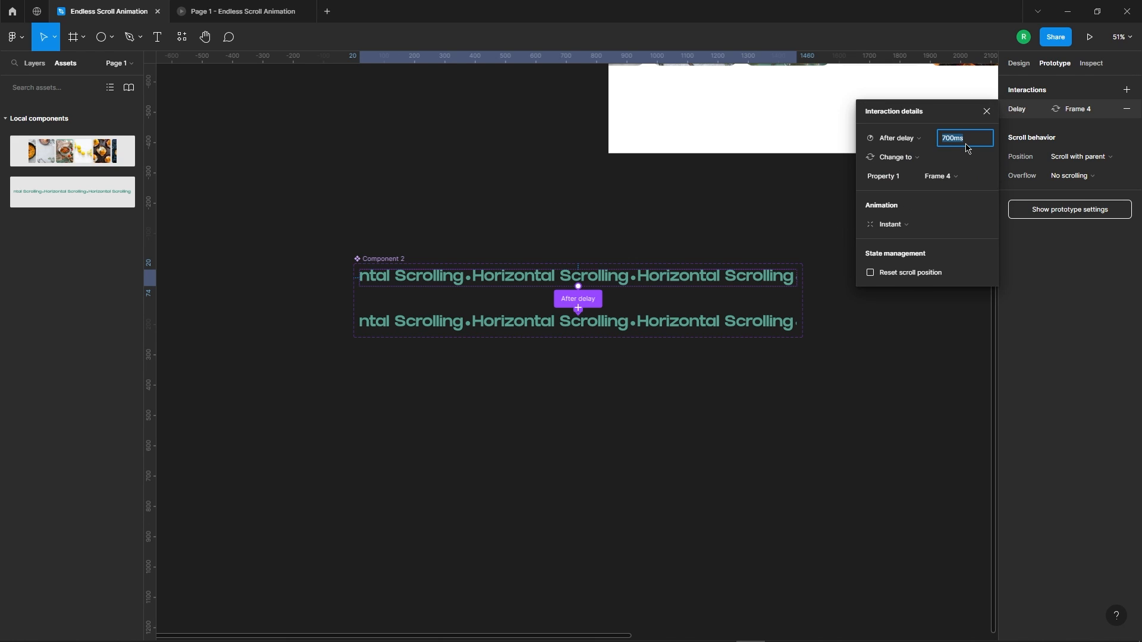
Step: Set the Frame 3 interaction's animation to Smart animate with Linear easing and a duration of 5000 ms
click(909, 224)
click(904, 257)
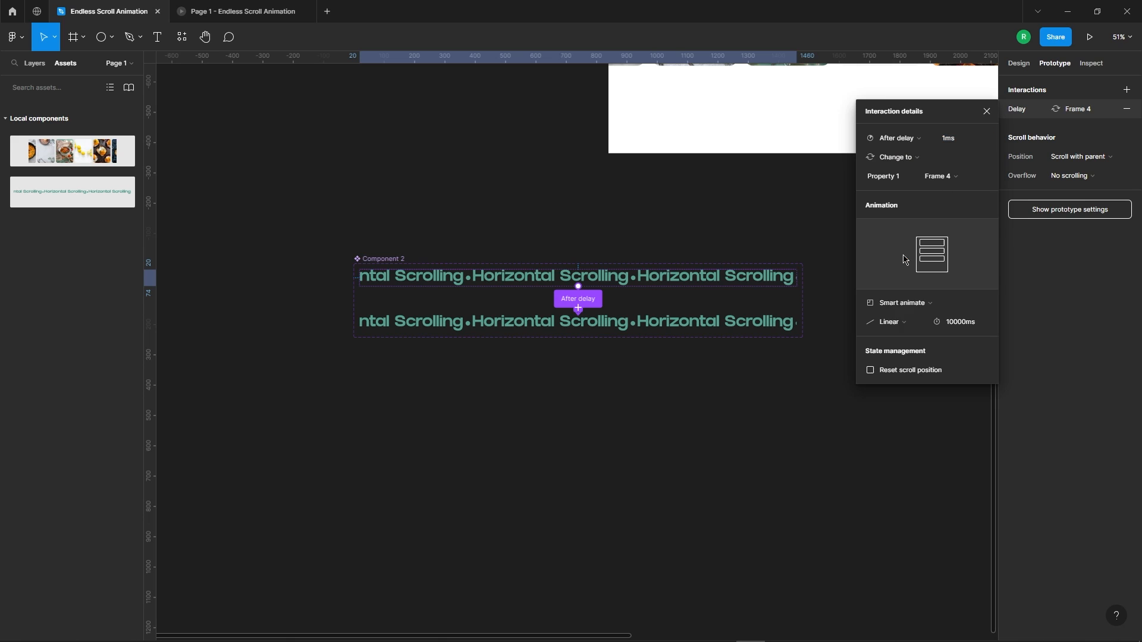
click(955, 324)
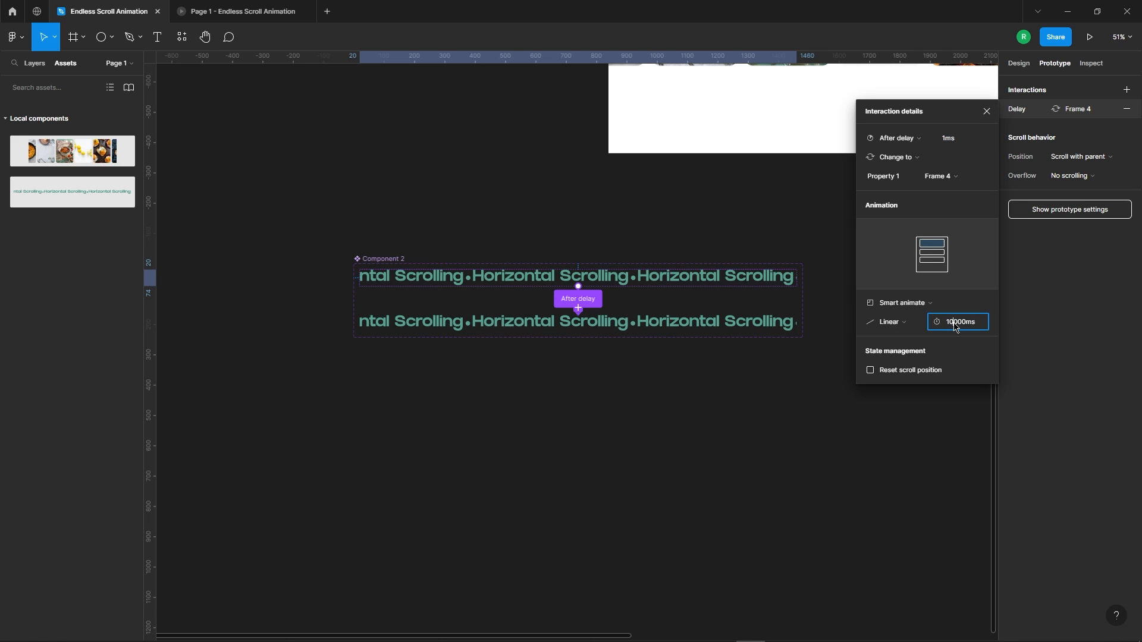
text(5000ms)
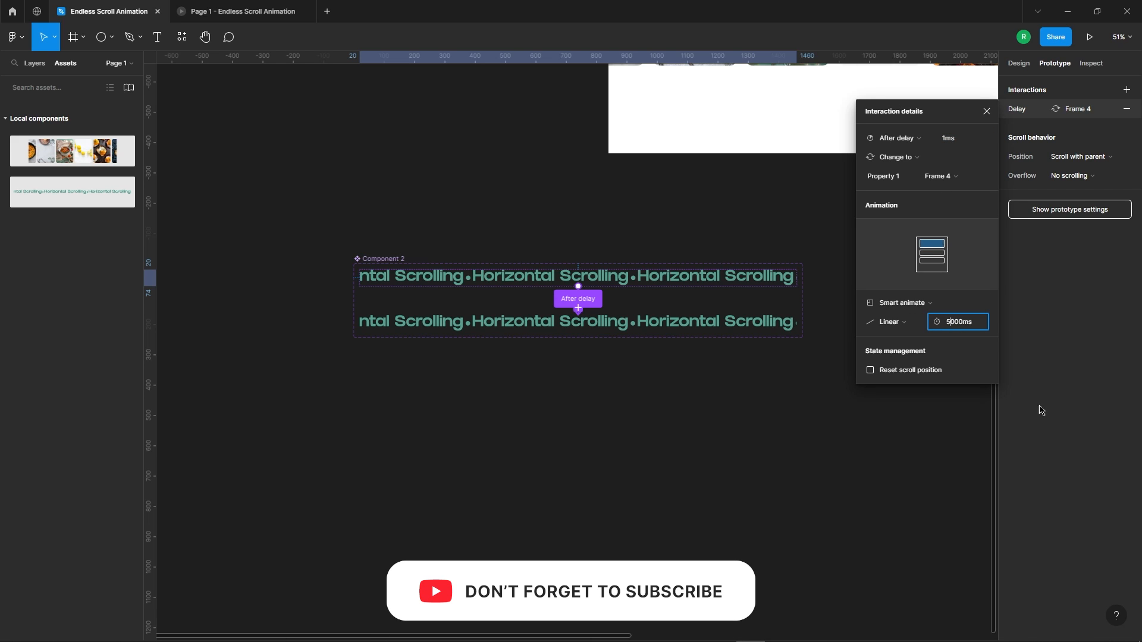
key(Return)
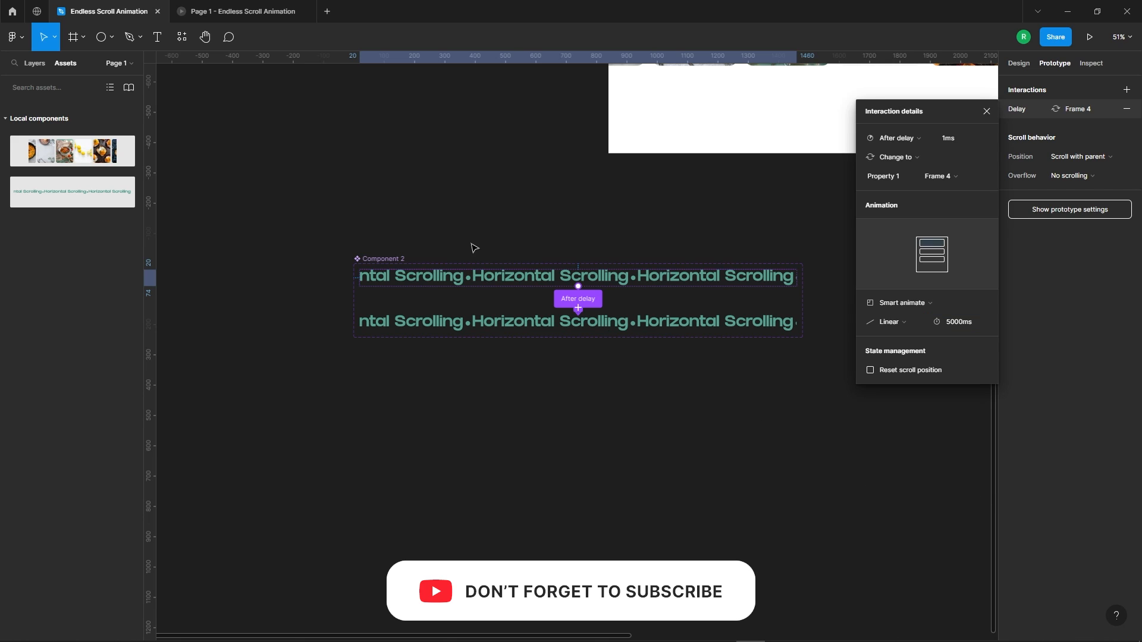
Step: Add an interaction that changes the Frame 4 variant back to Frame 3 after a 1 ms delay, and open its animation type options
click(669, 326)
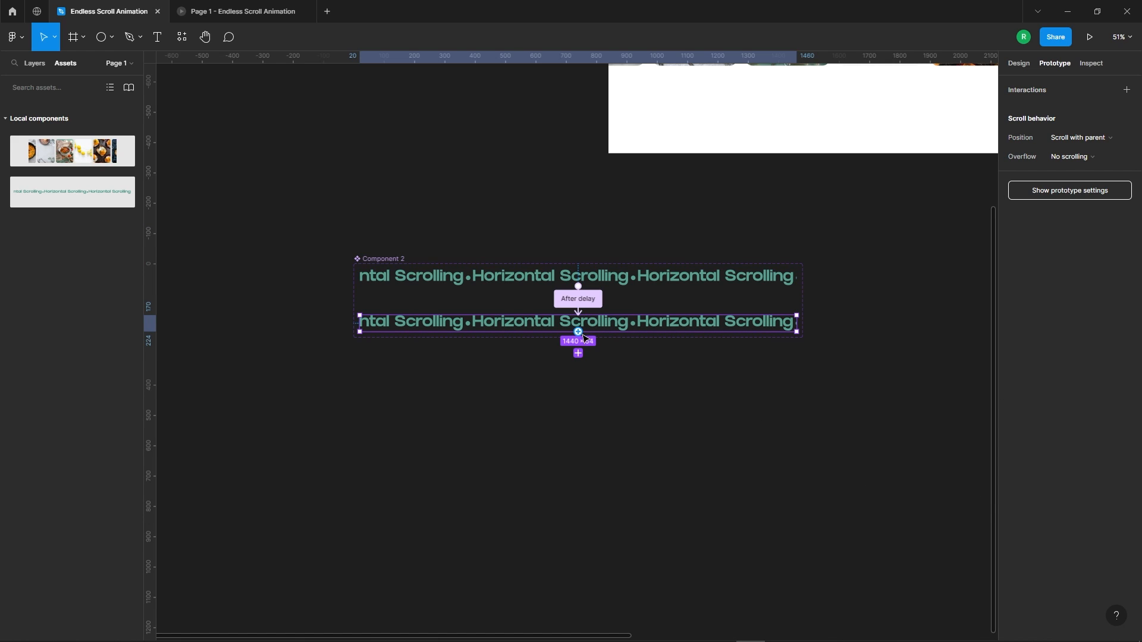
drag(516, 359, 437, 273)
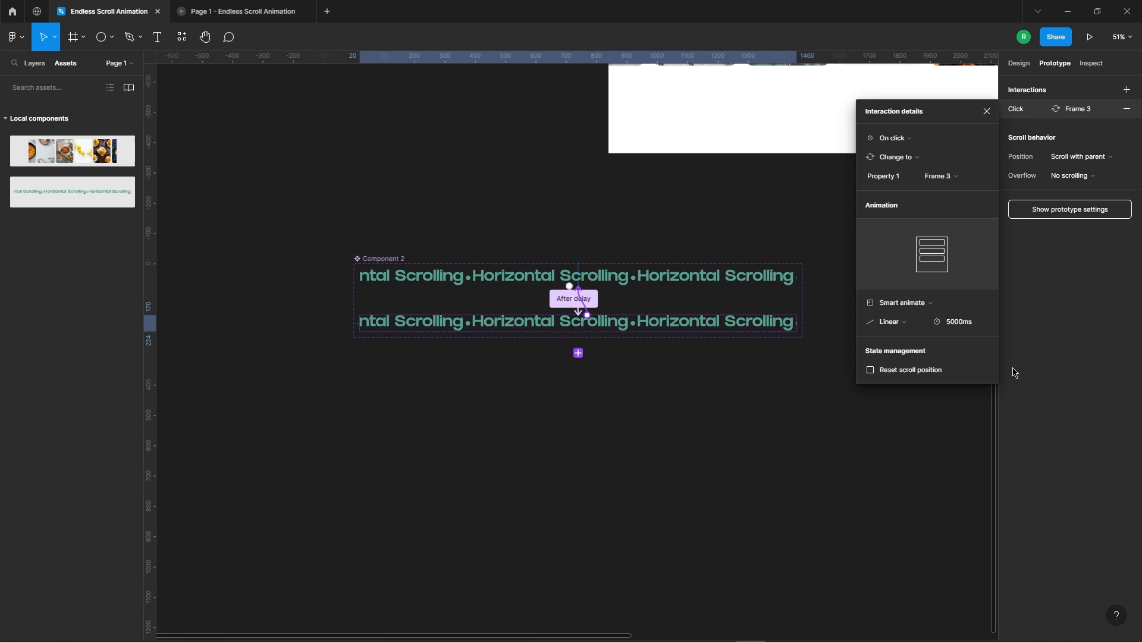
click(885, 140)
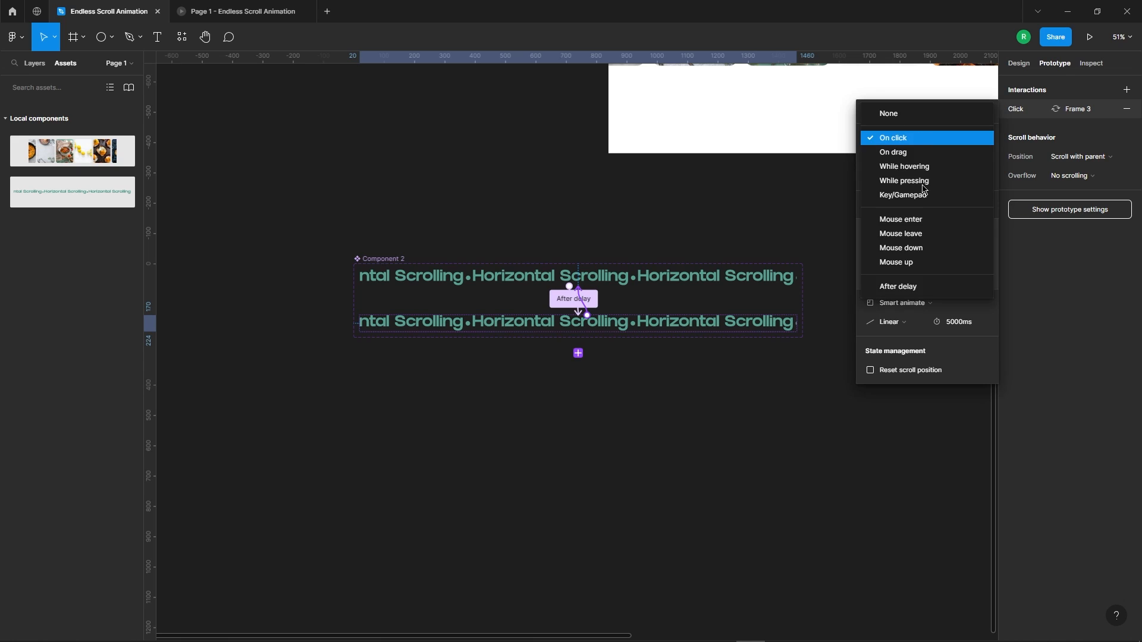
click(914, 288)
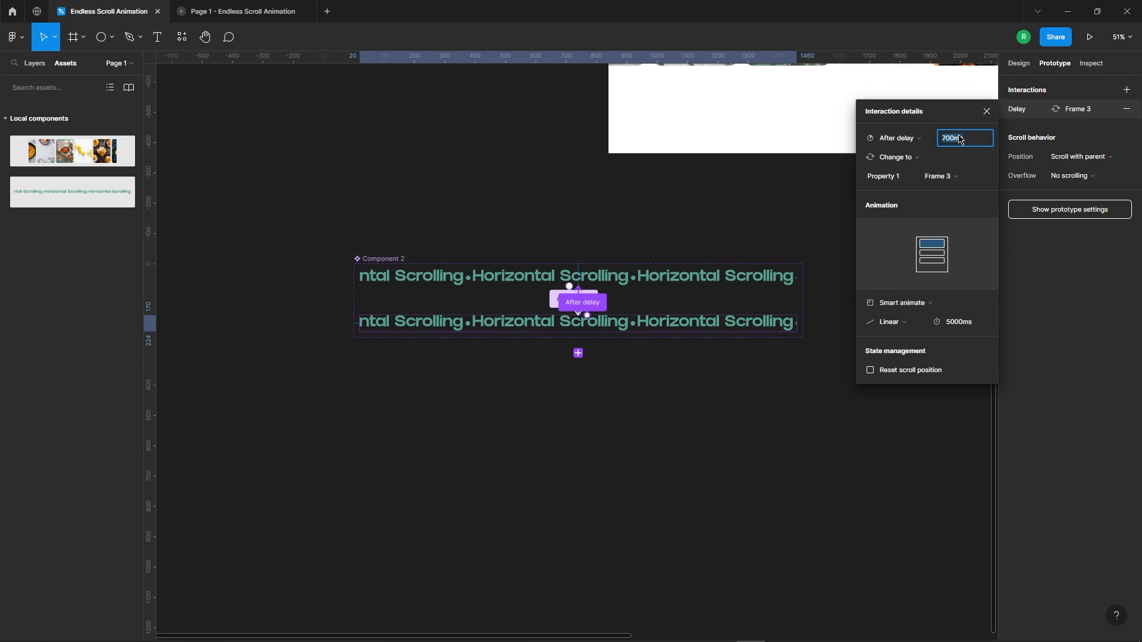
click(904, 299)
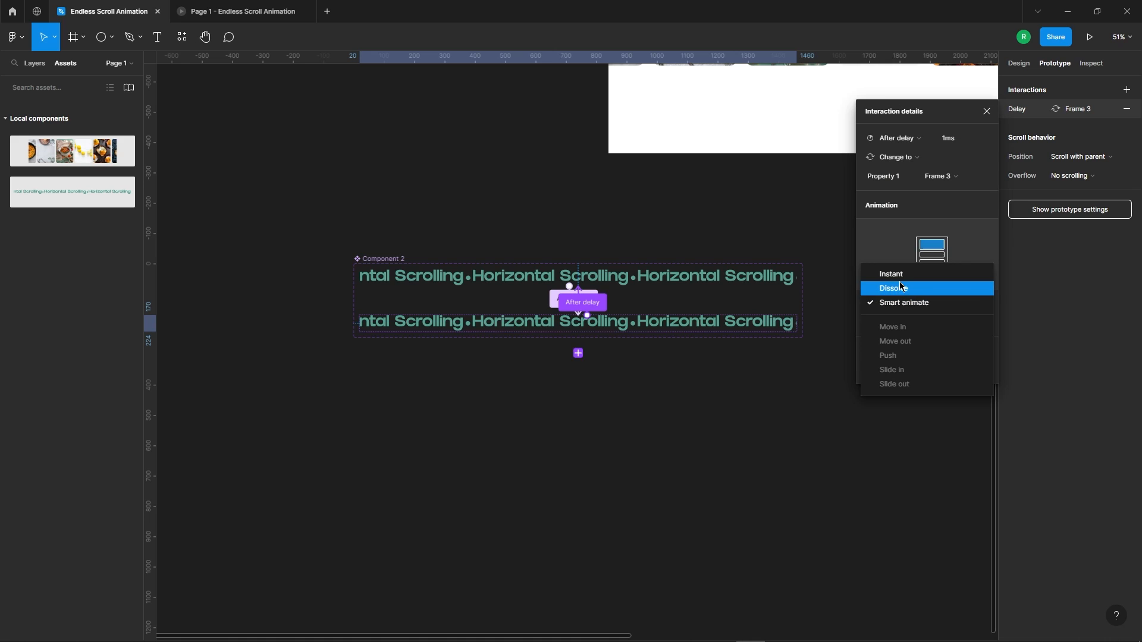
click(761, 418)
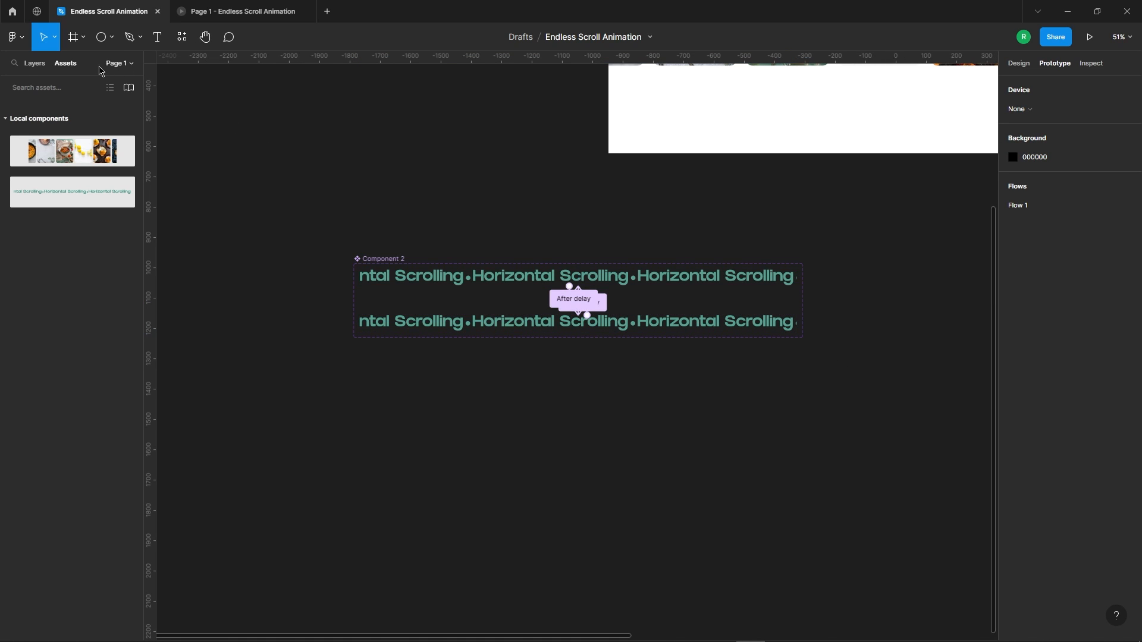
Step: Place an instance of the scrolling text component in Desktop - 1, above the card row, at about Y 172
drag(69, 197, 856, 109)
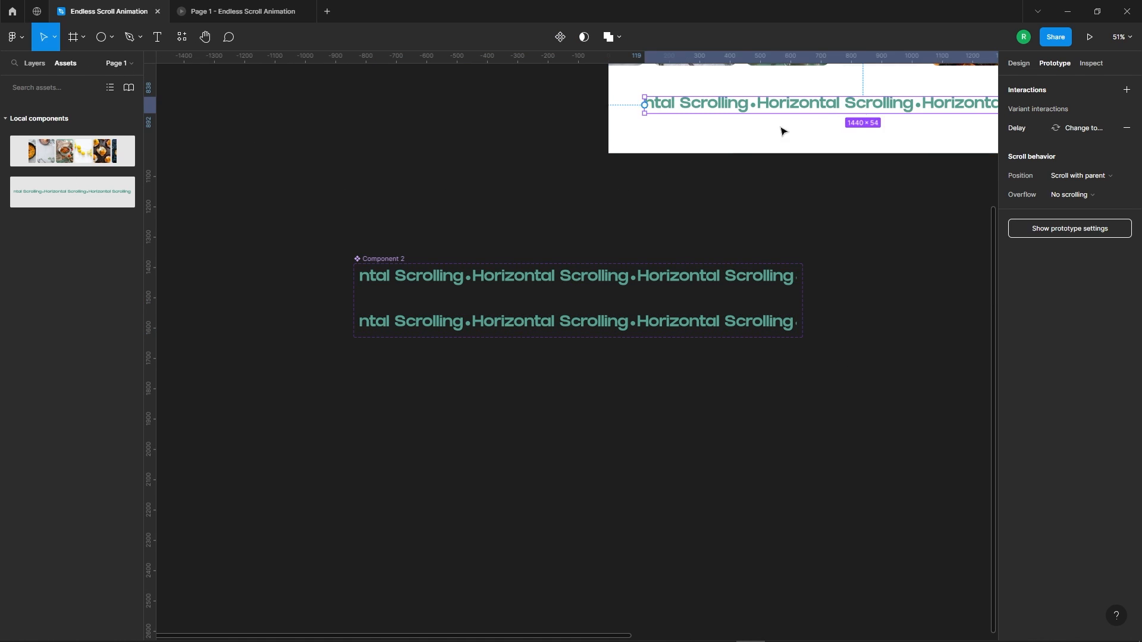
scroll(428, 276, down, 3)
scroll(553, 113, up, 2)
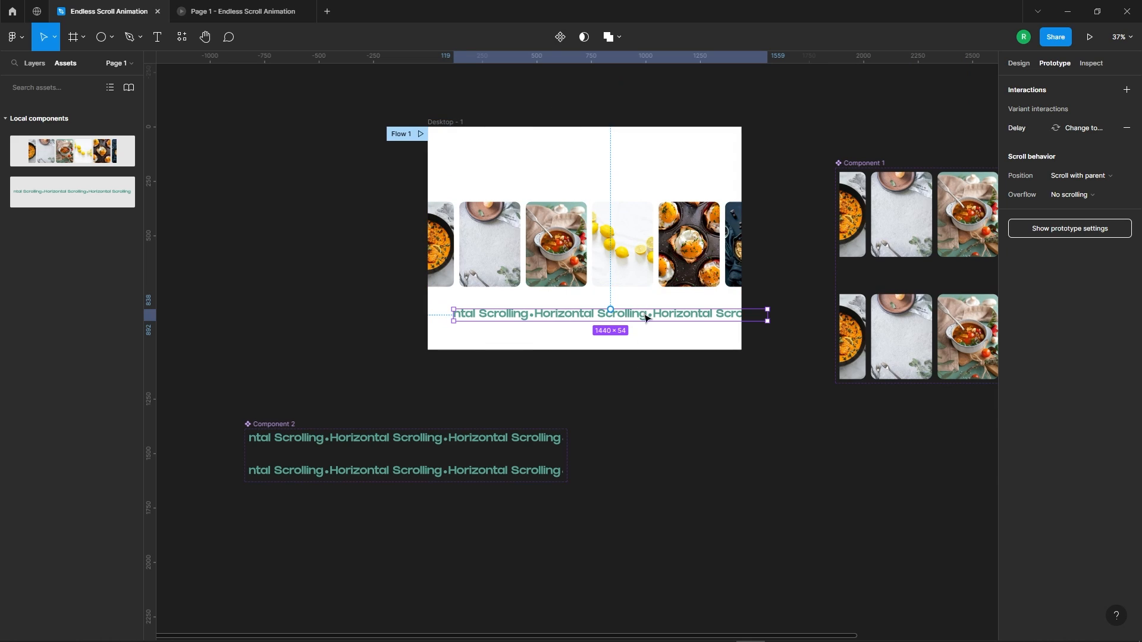
drag(646, 318, 616, 173)
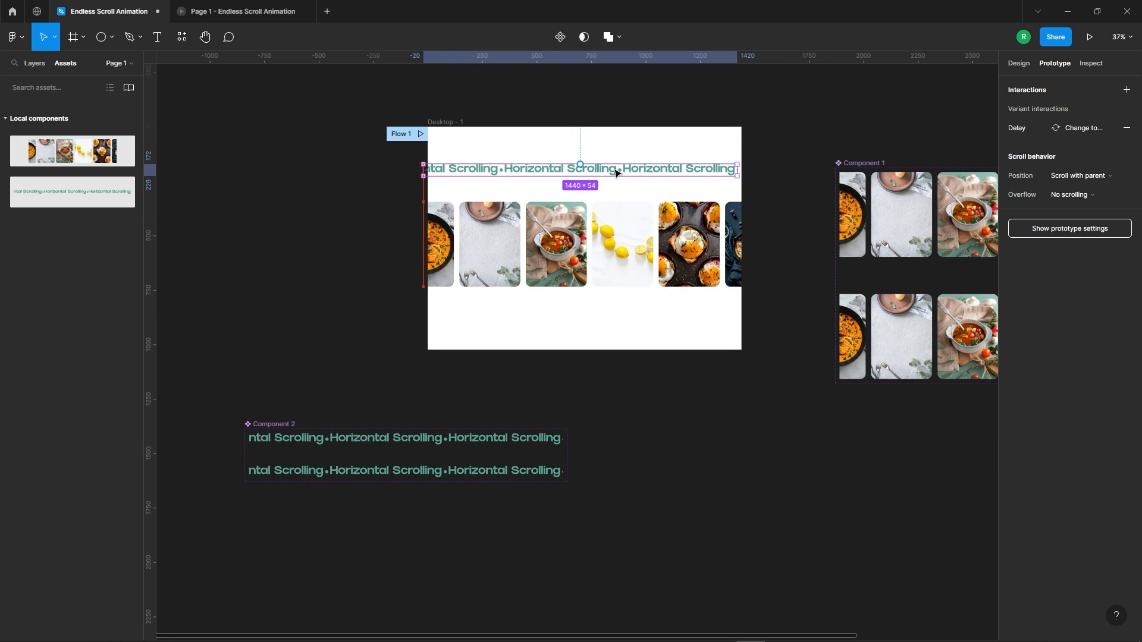
Step: Align the text instance to the Desktop - 1 frame at X 0 and nudge it down to Y 192
click(1020, 65)
scroll(619, 145, up, 2)
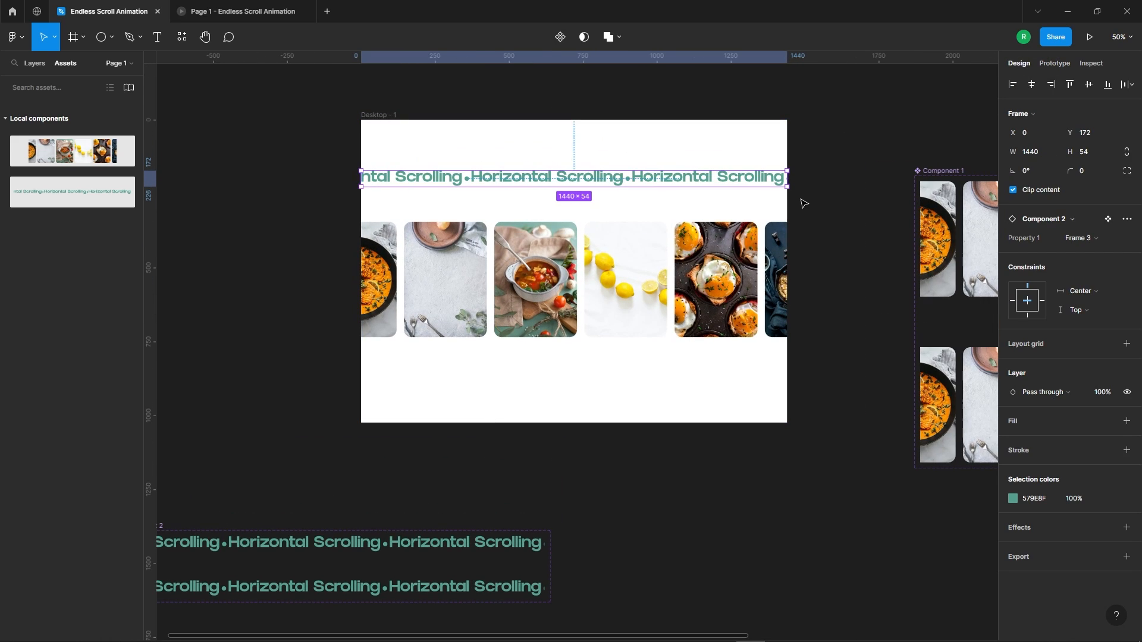
key(shift+Down)
key(shift+Down)
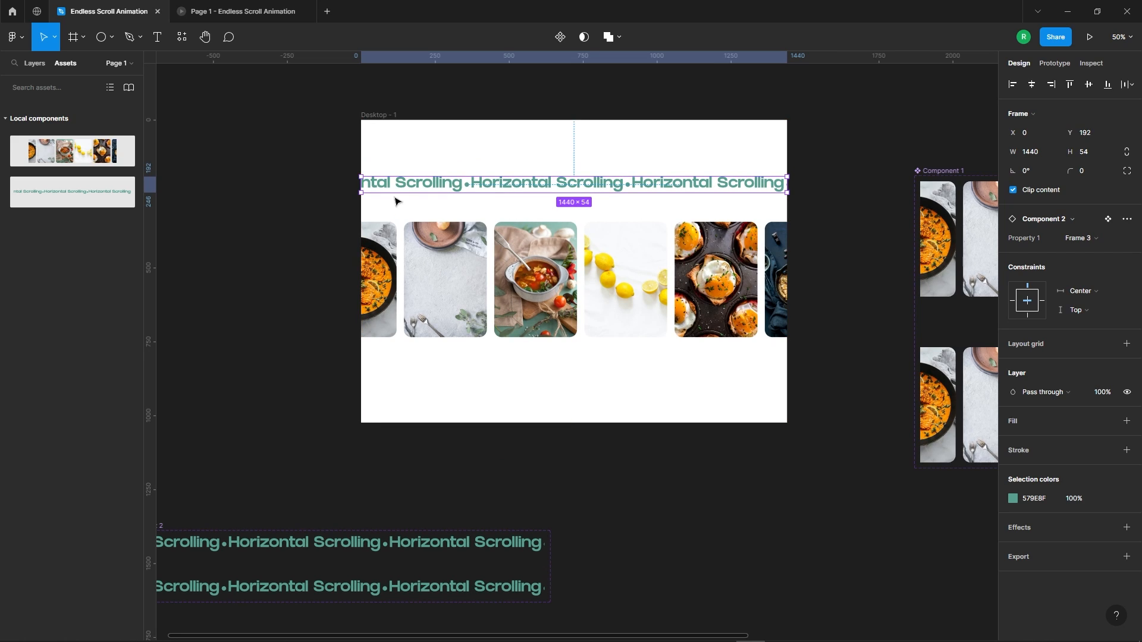
Step: Select the text row and the card row in Desktop - 1 and move both down by 70 px
click(335, 171)
drag(304, 151, 748, 352)
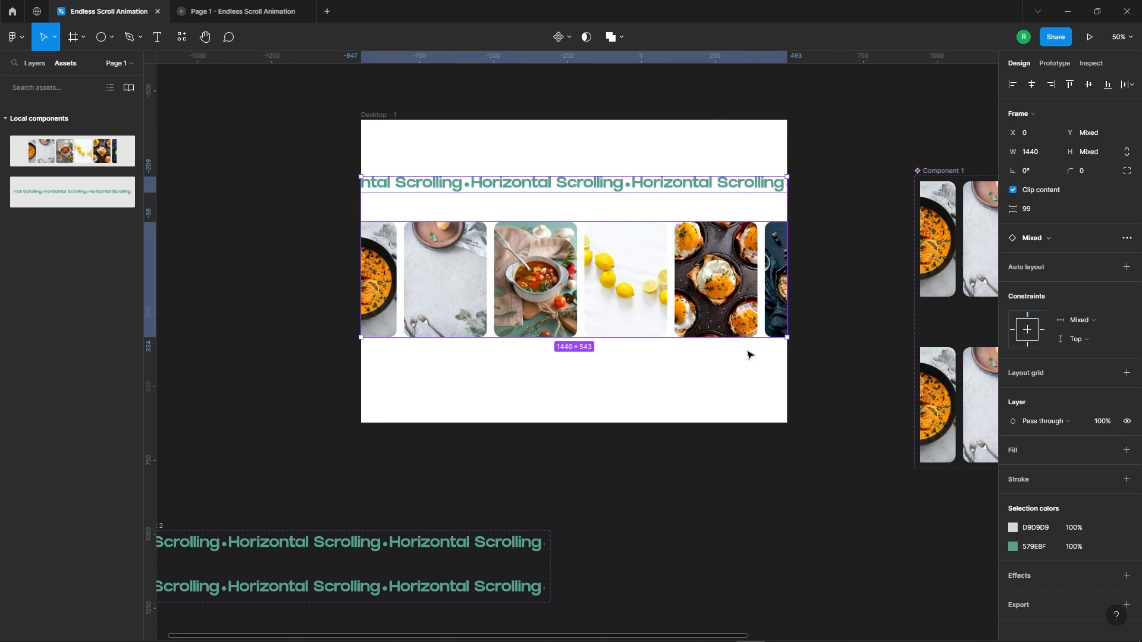
key(shift+Down)
key(shift+Down)
key(shift+Down)
key(shift+Down)
key(shift+Down)
key(shift+Down)
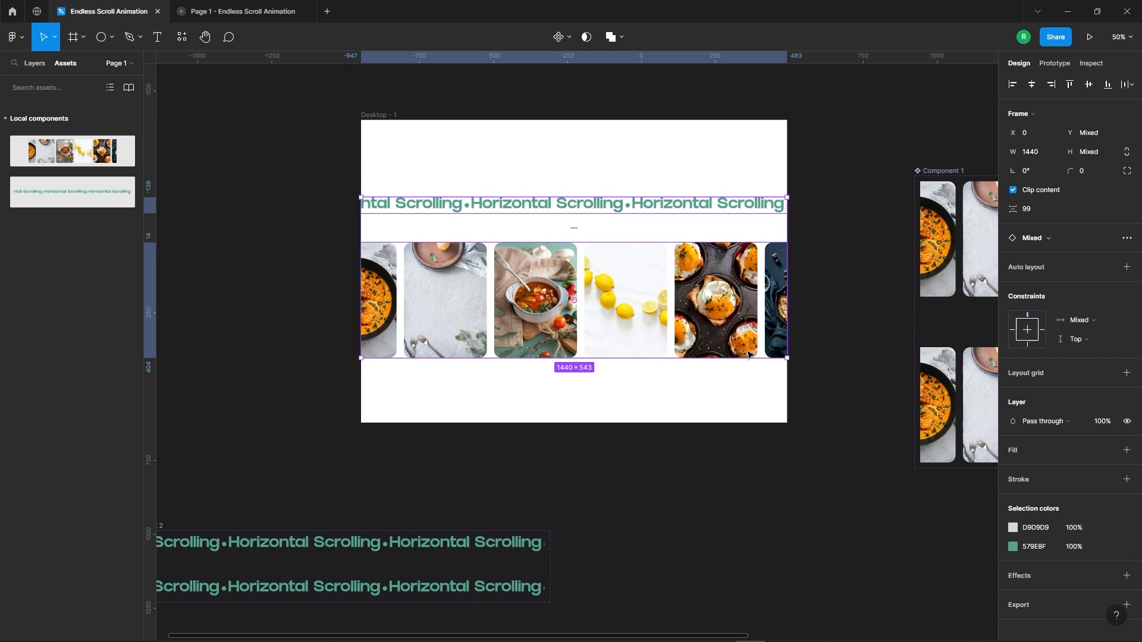
Step: Select the Desktop - 1 frame and run its prototype preview to watch the scrolling rows
click(719, 171)
click(724, 169)
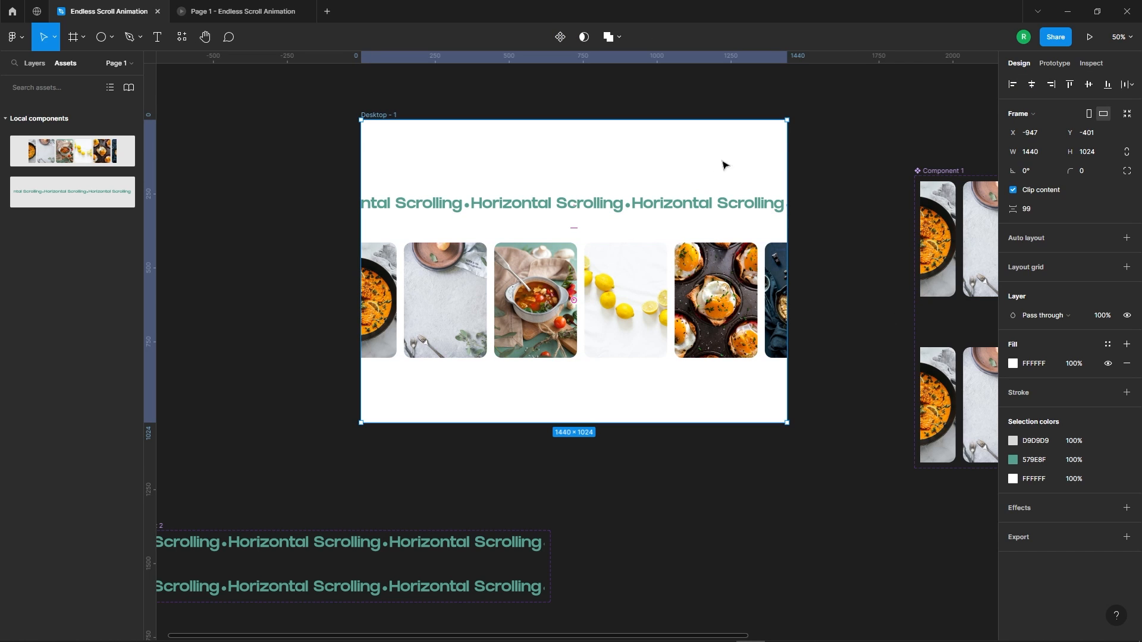
click(1089, 38)
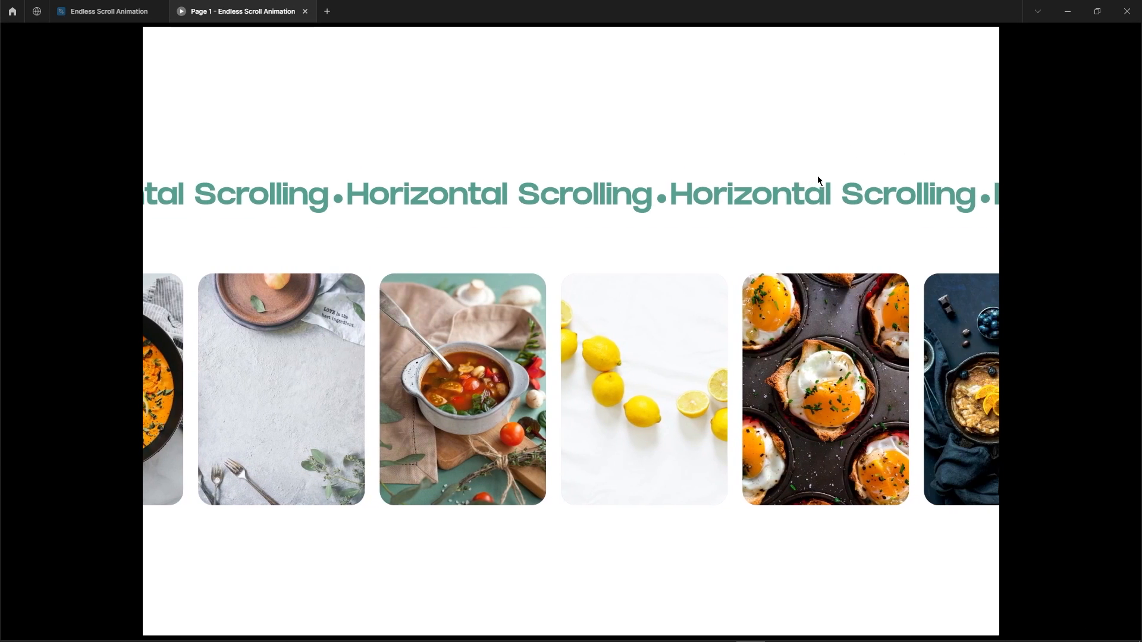